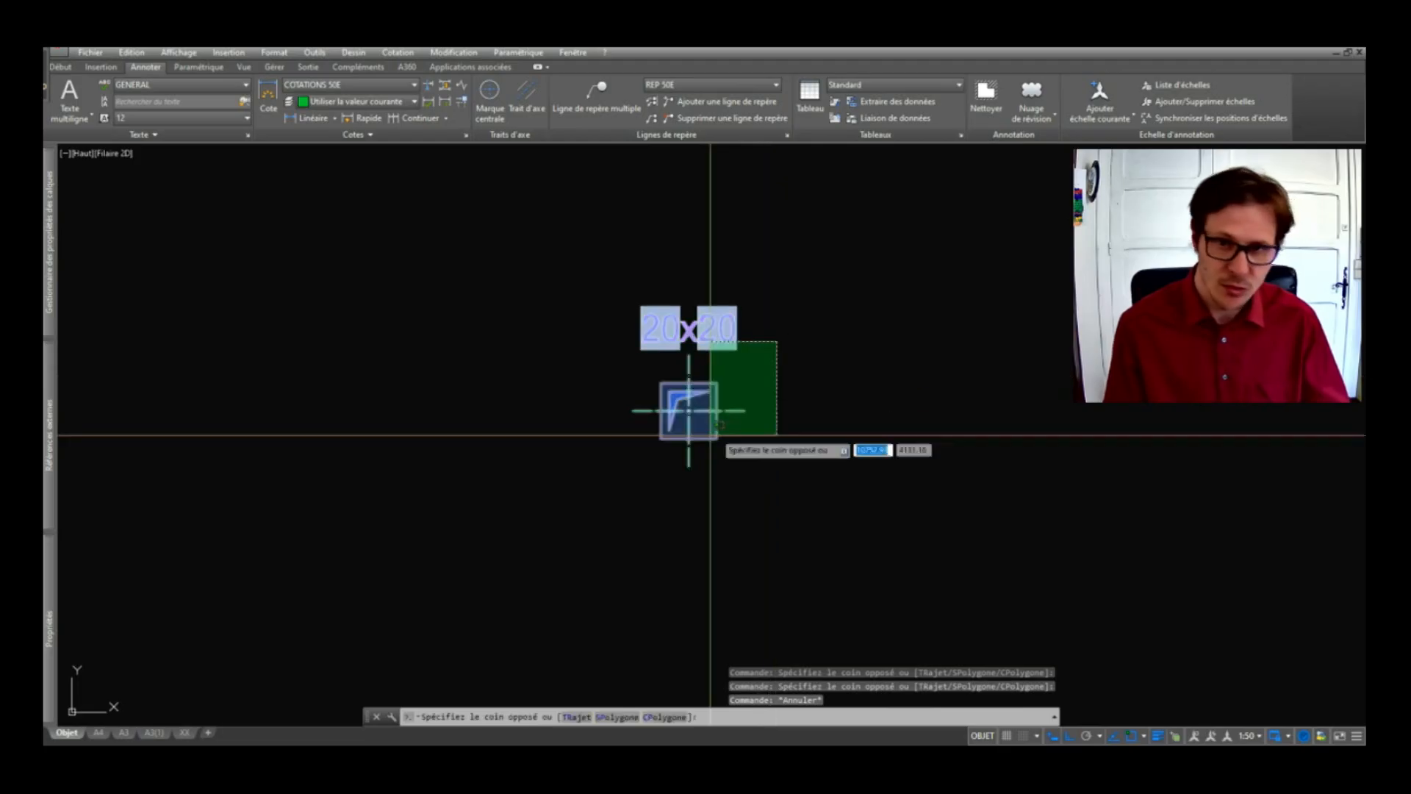
- Stretch the rectangular reservation block to a width of 30 and update its annotation fields
key(Escape)
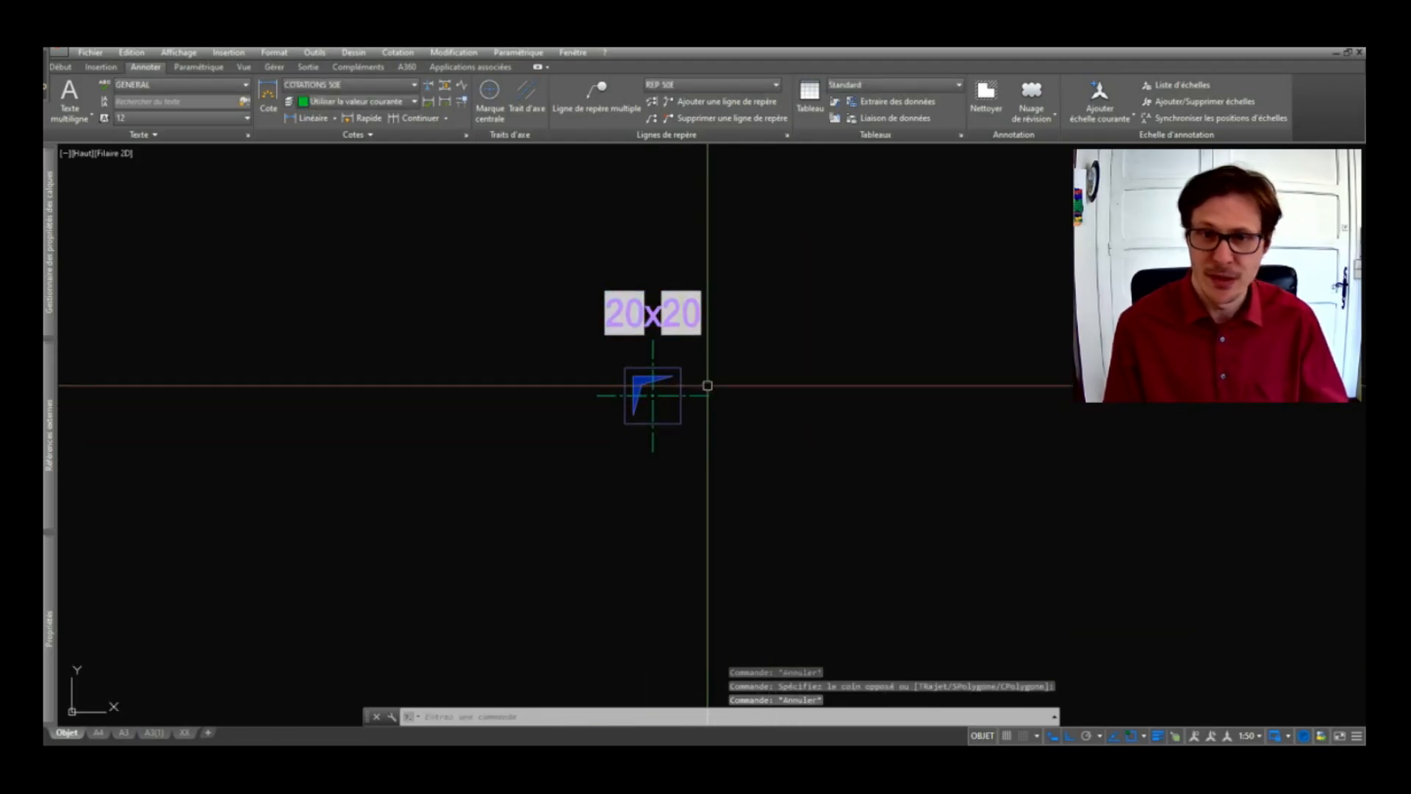
click(655, 369)
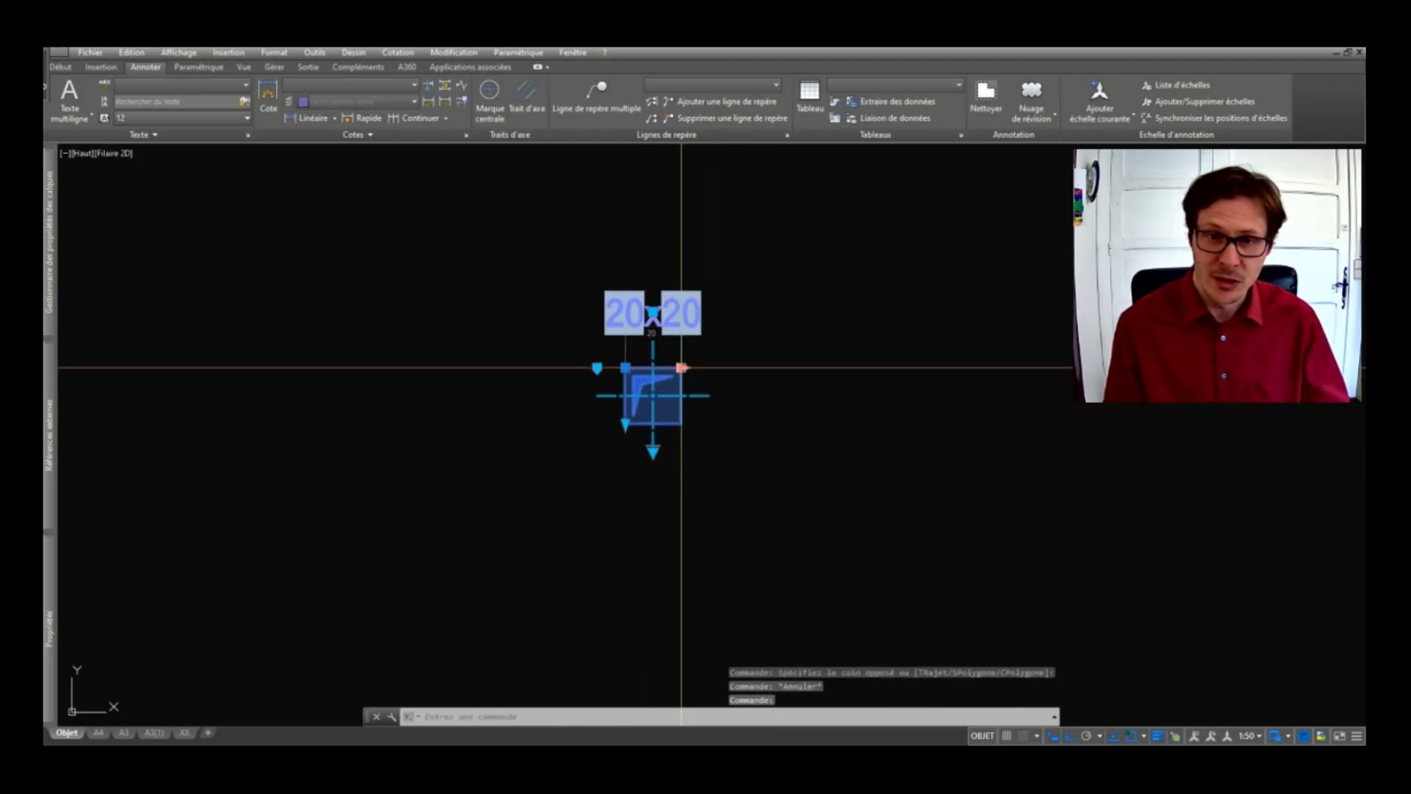
click(681, 367)
text(30)
key(Return)
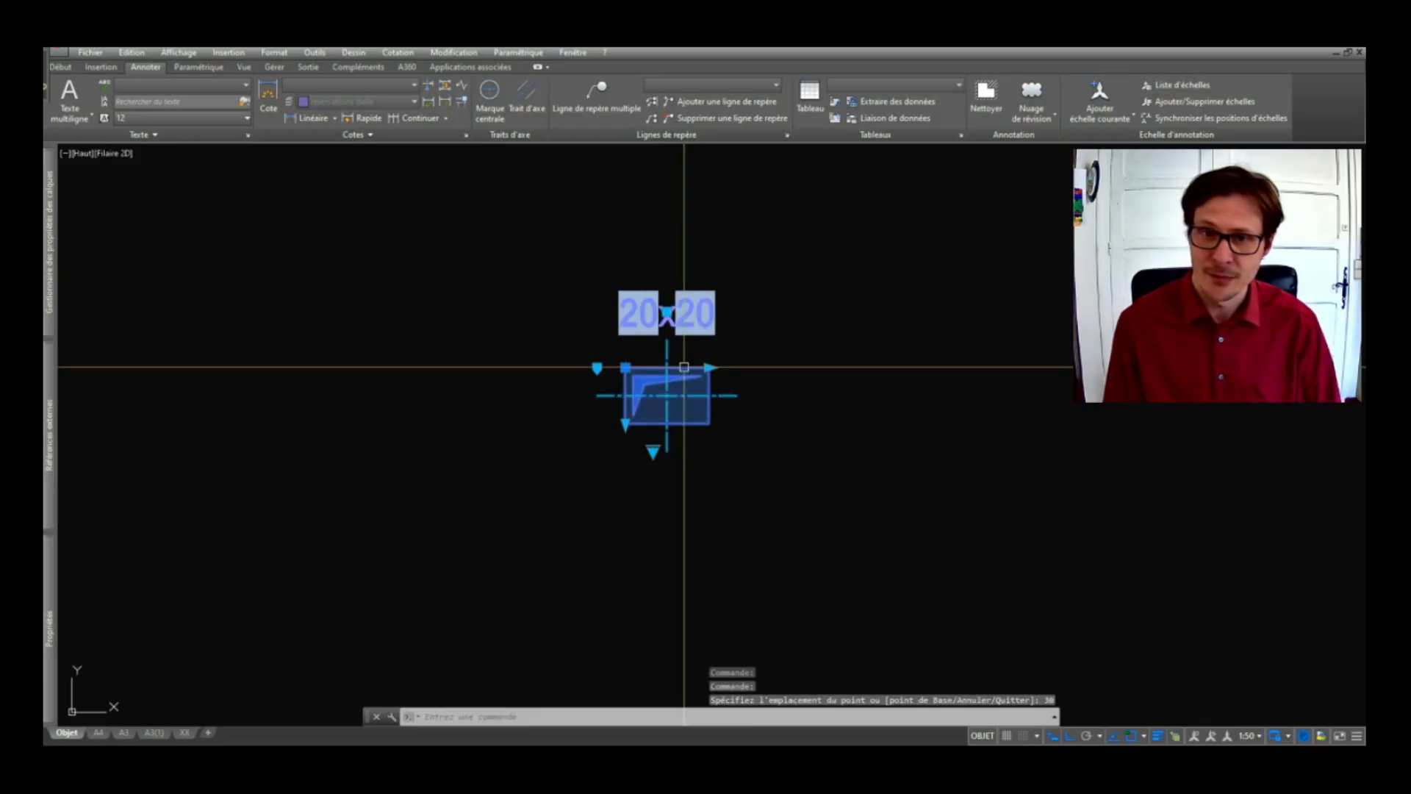
text(ma)
key(Return)
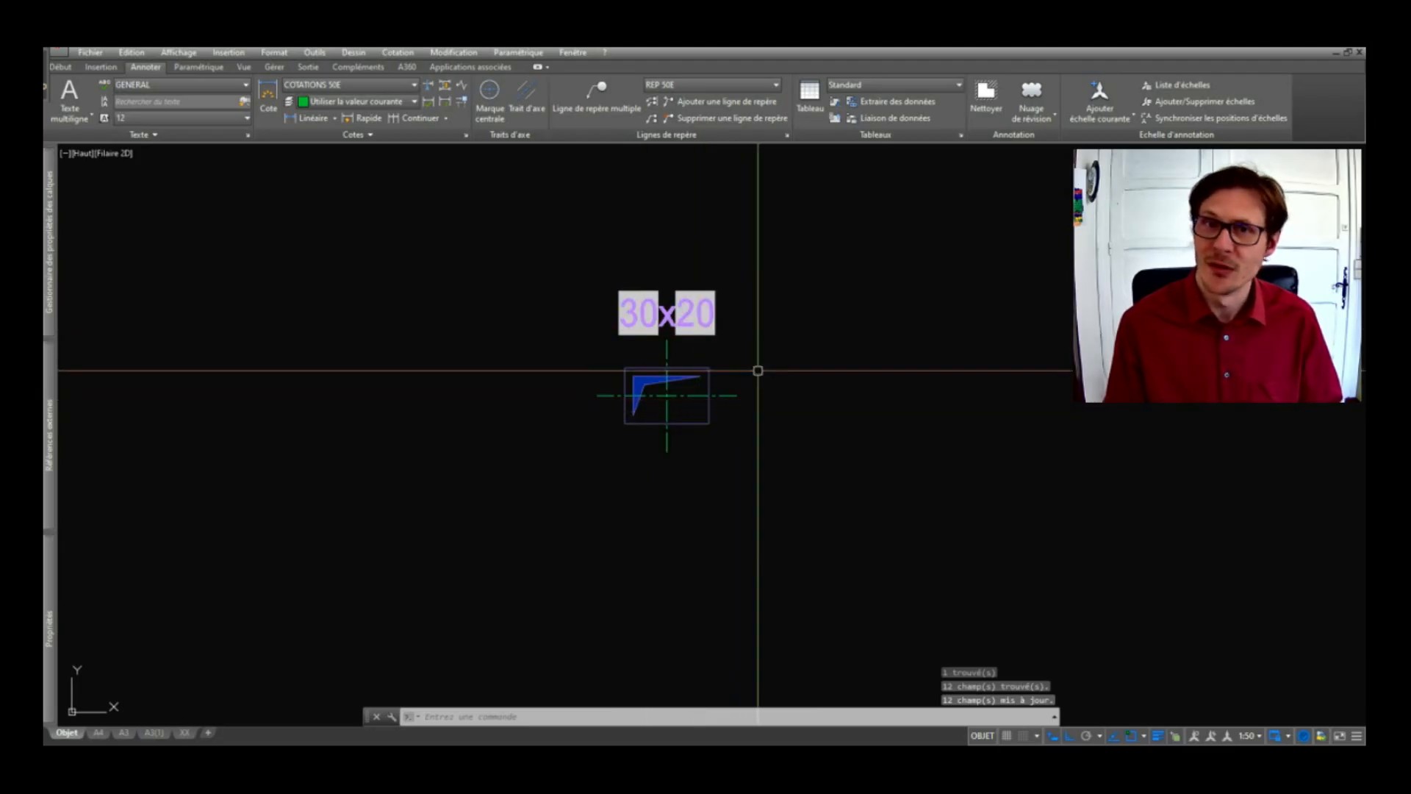
- Switch the reservation block to the Circulaire type with annotations and axes, and update its fields
click(750, 321)
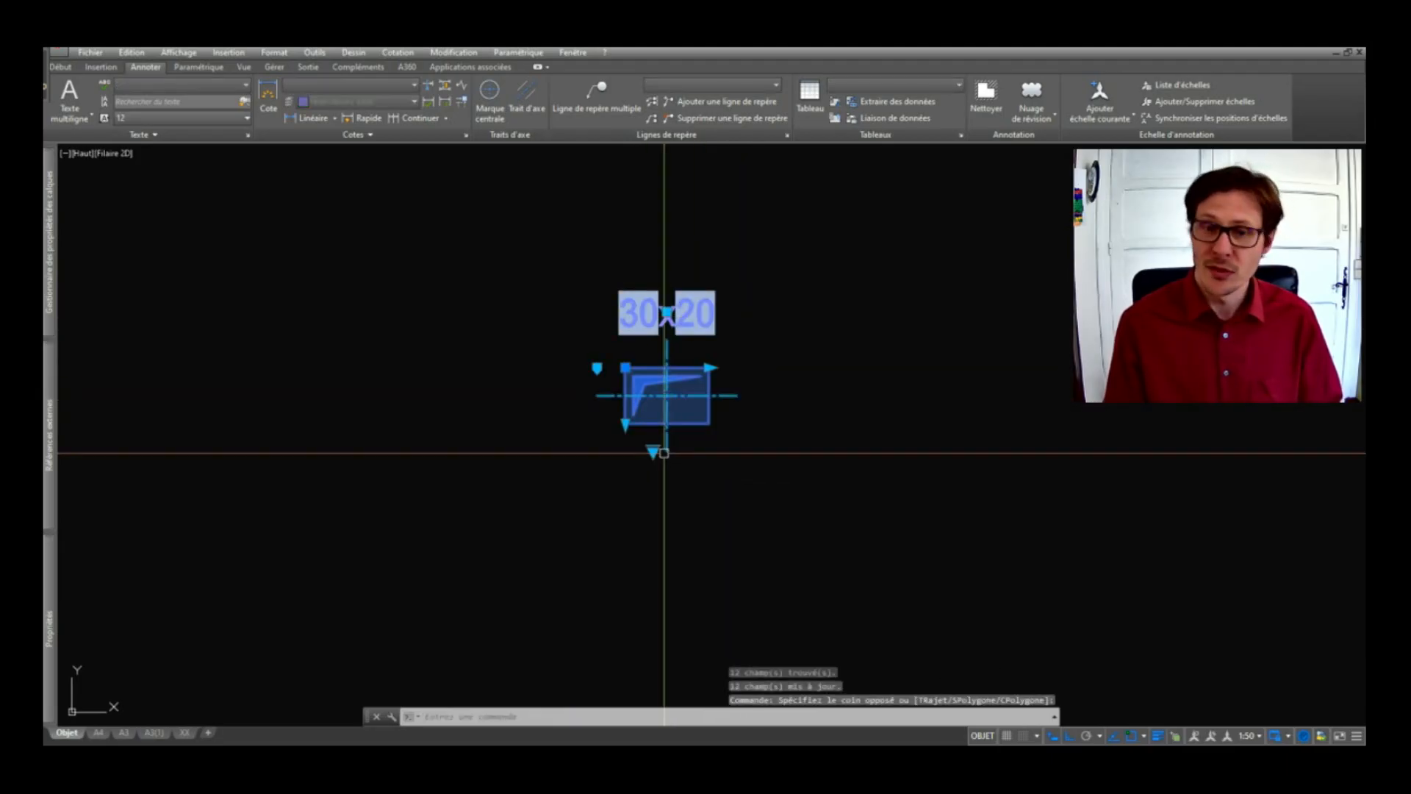
click(653, 450)
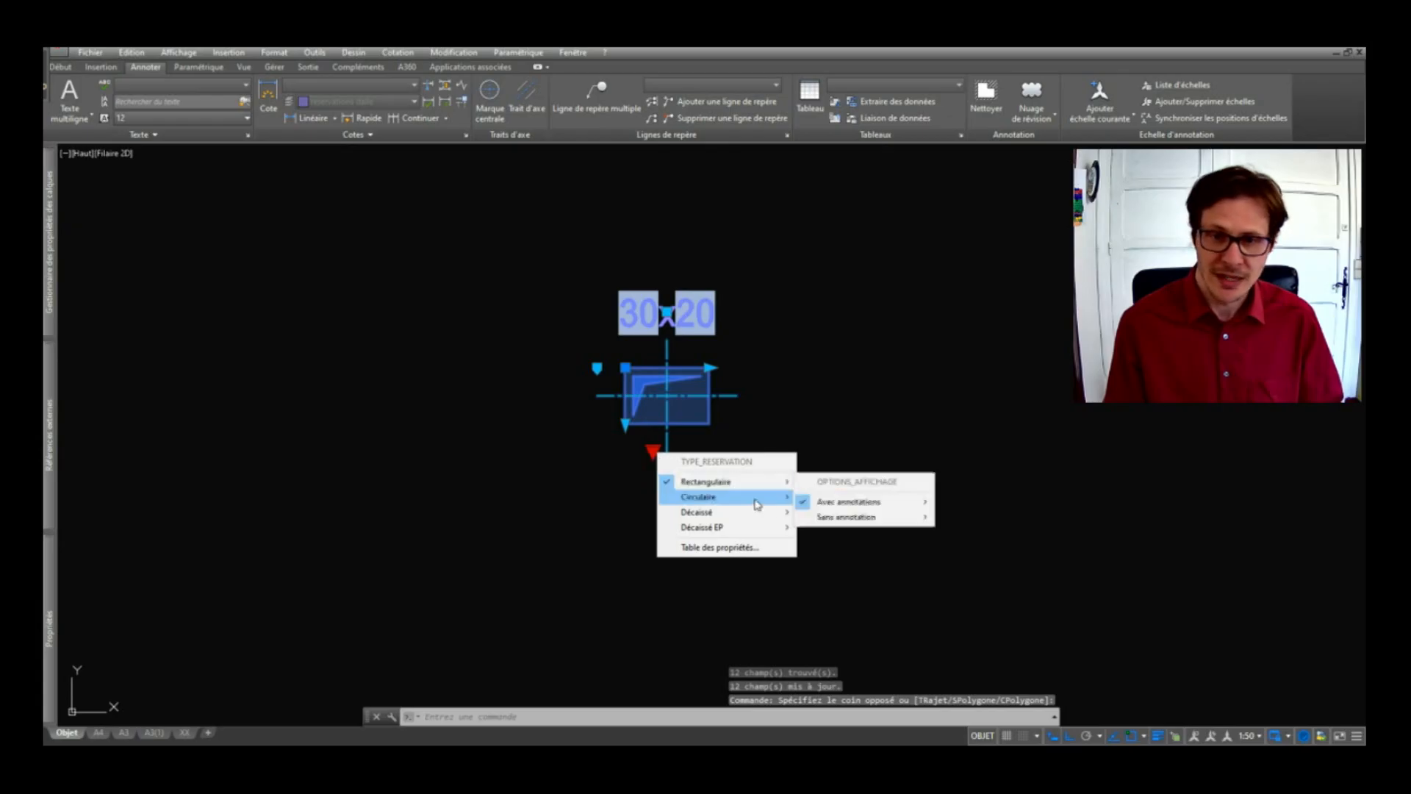
mouse_move(757, 504)
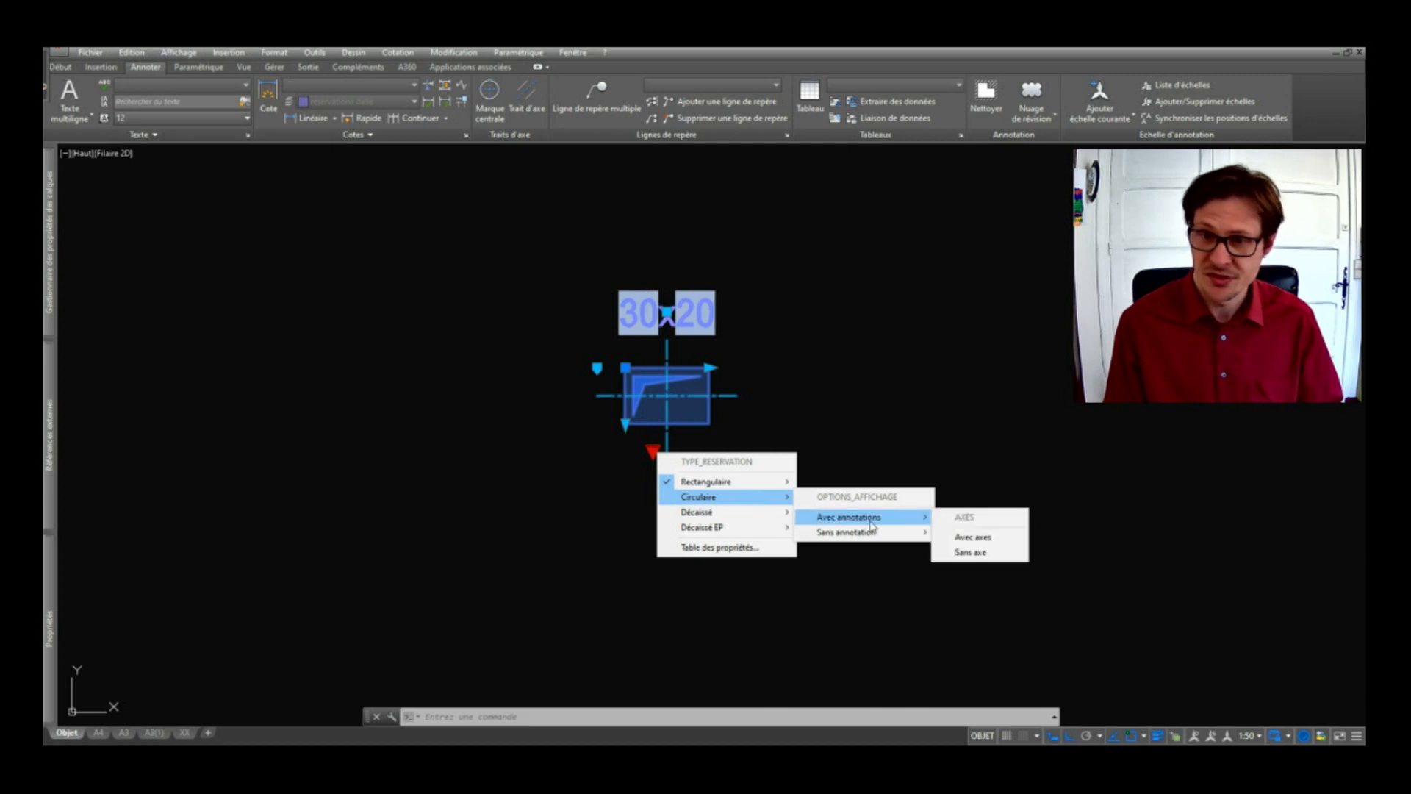
click(973, 538)
text(maj)
key(Return)
- Set the circular reservation's radius to 10 and update its diameter annotation
click(652, 308)
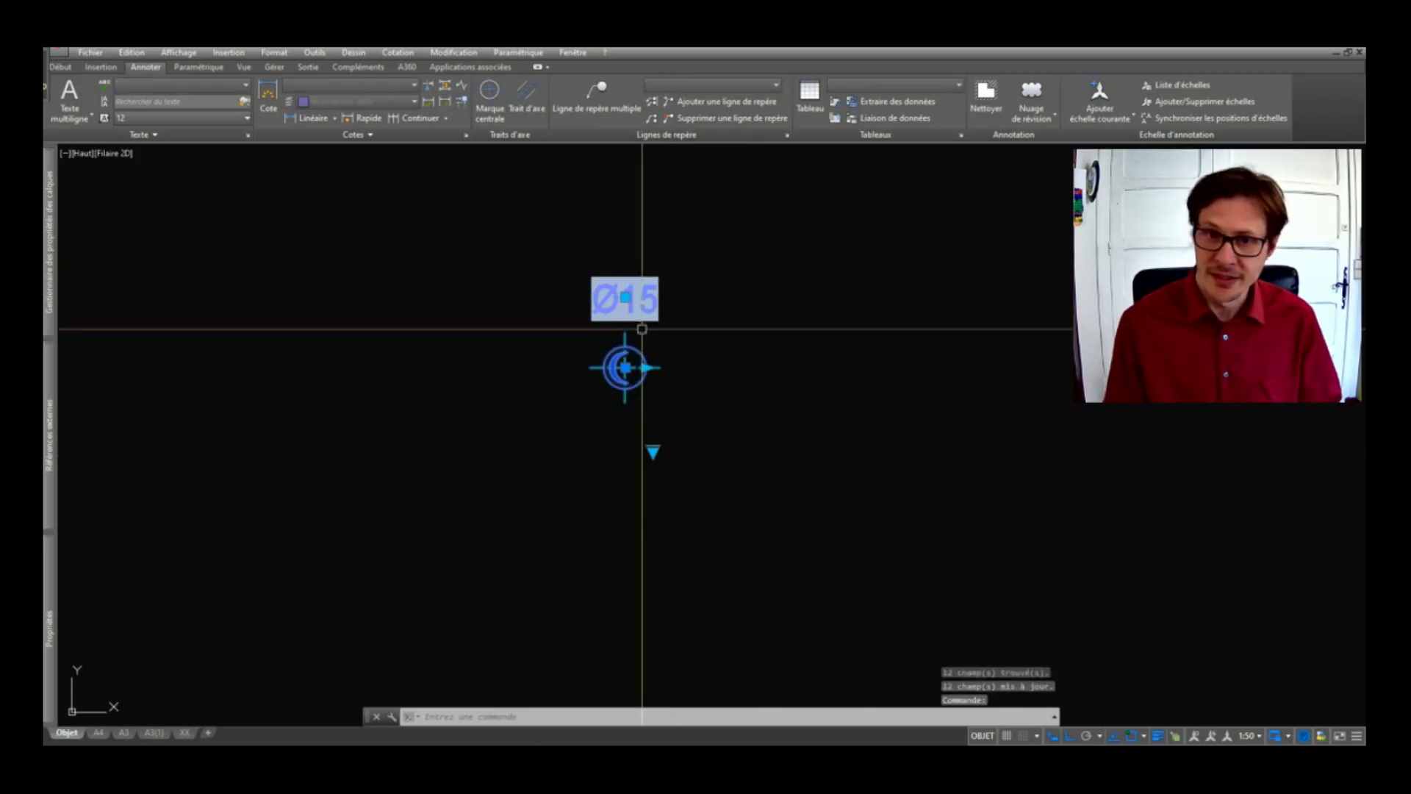
click(646, 367)
text(1)
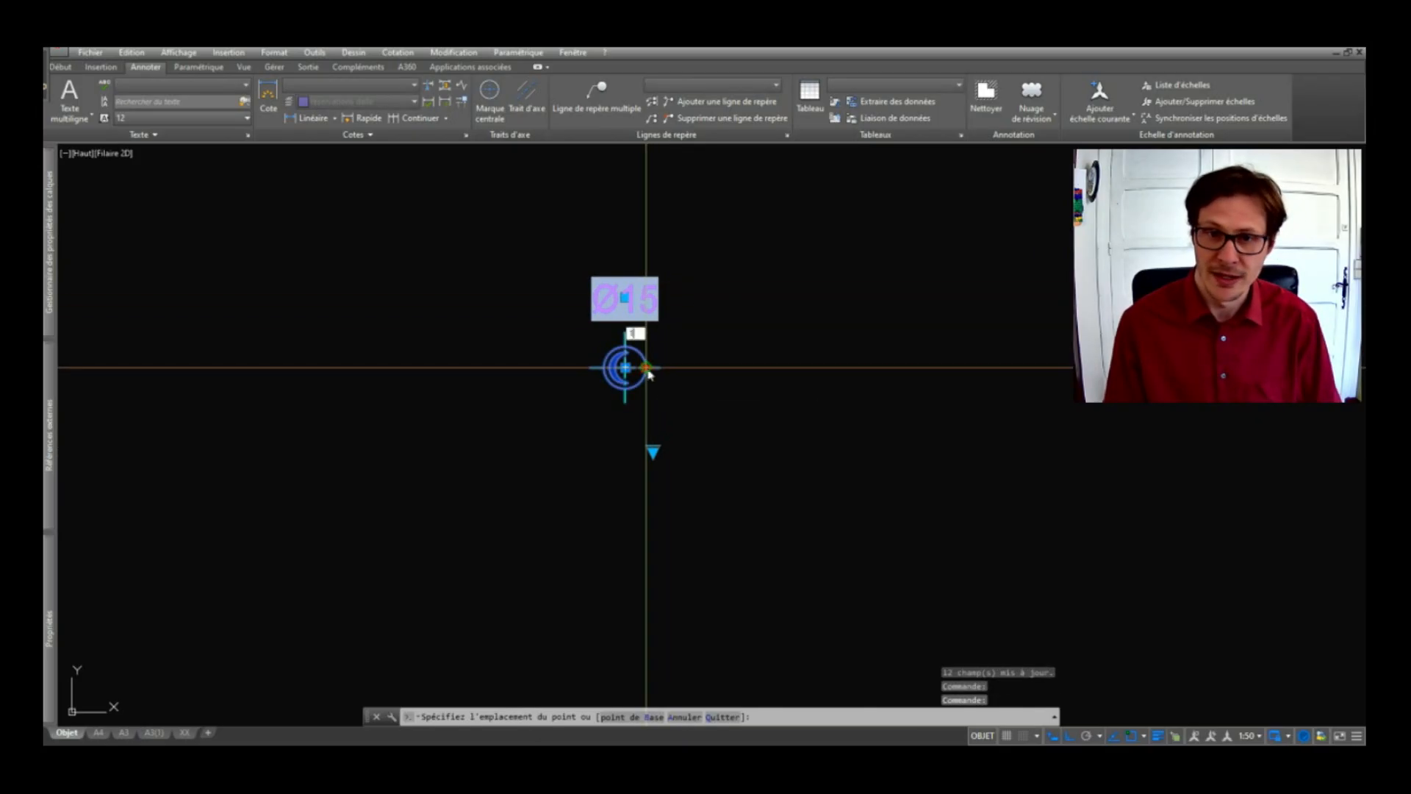
text(0)
key(Return)
text(maj)
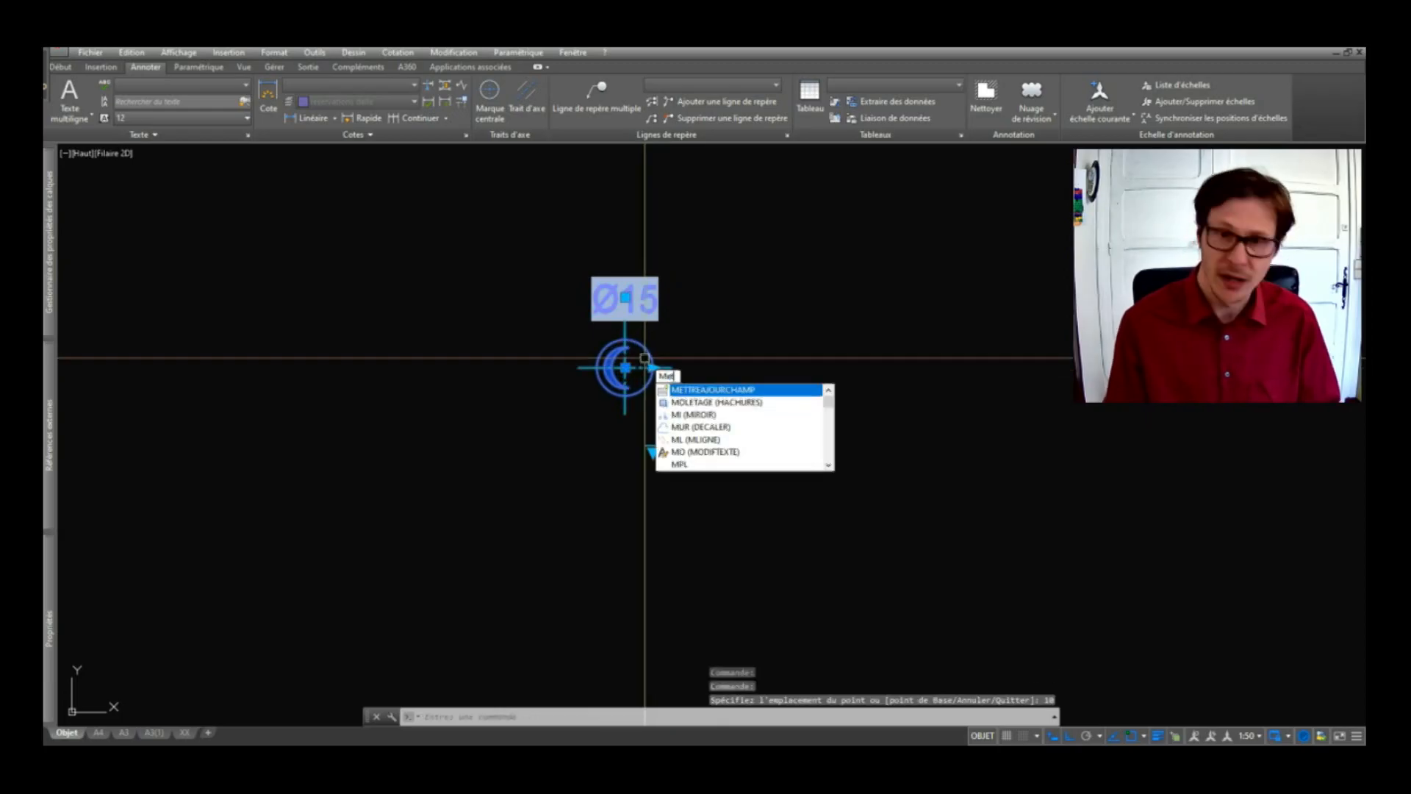
key(Return)
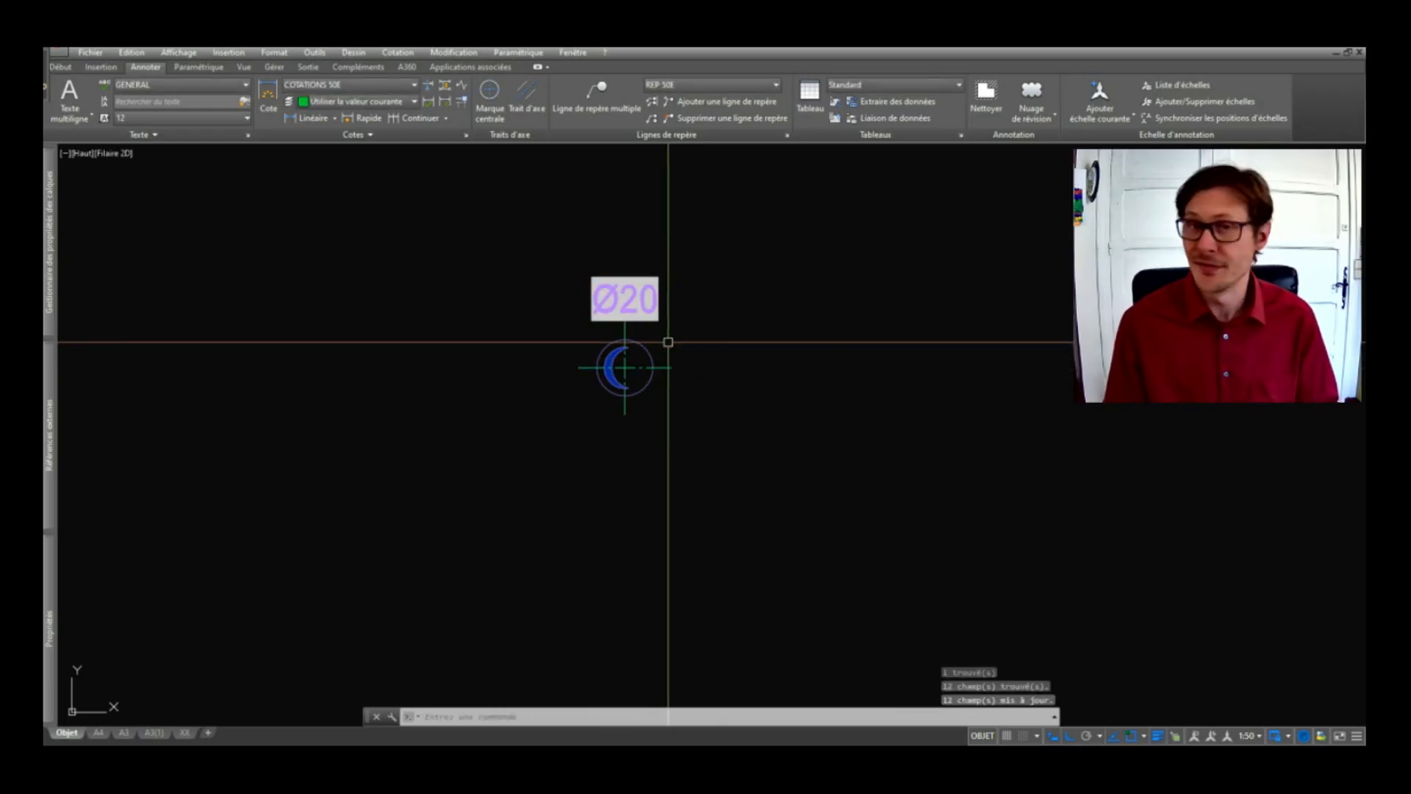
- Switch the reservation block to the Décaissé EP type with axes
click(693, 284)
click(641, 348)
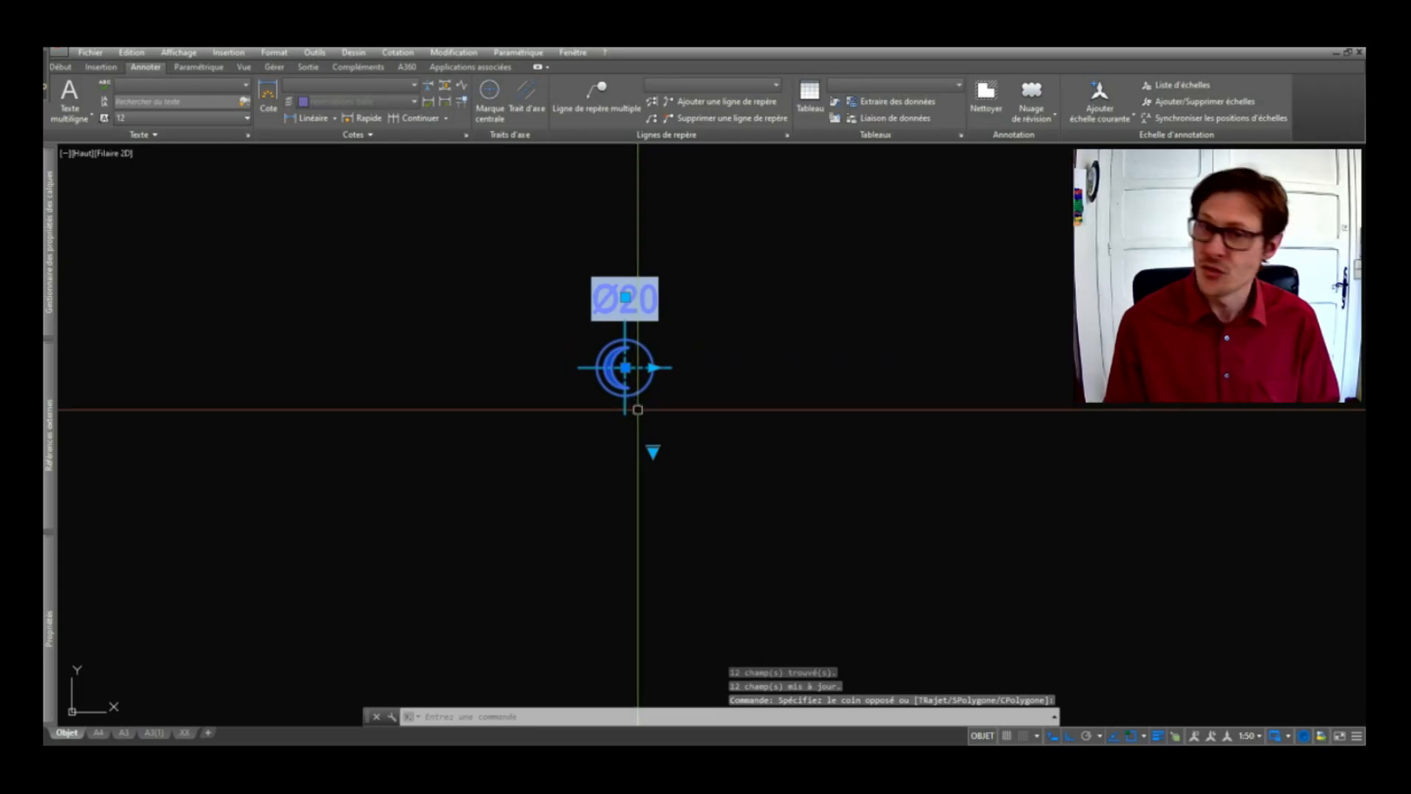
click(654, 451)
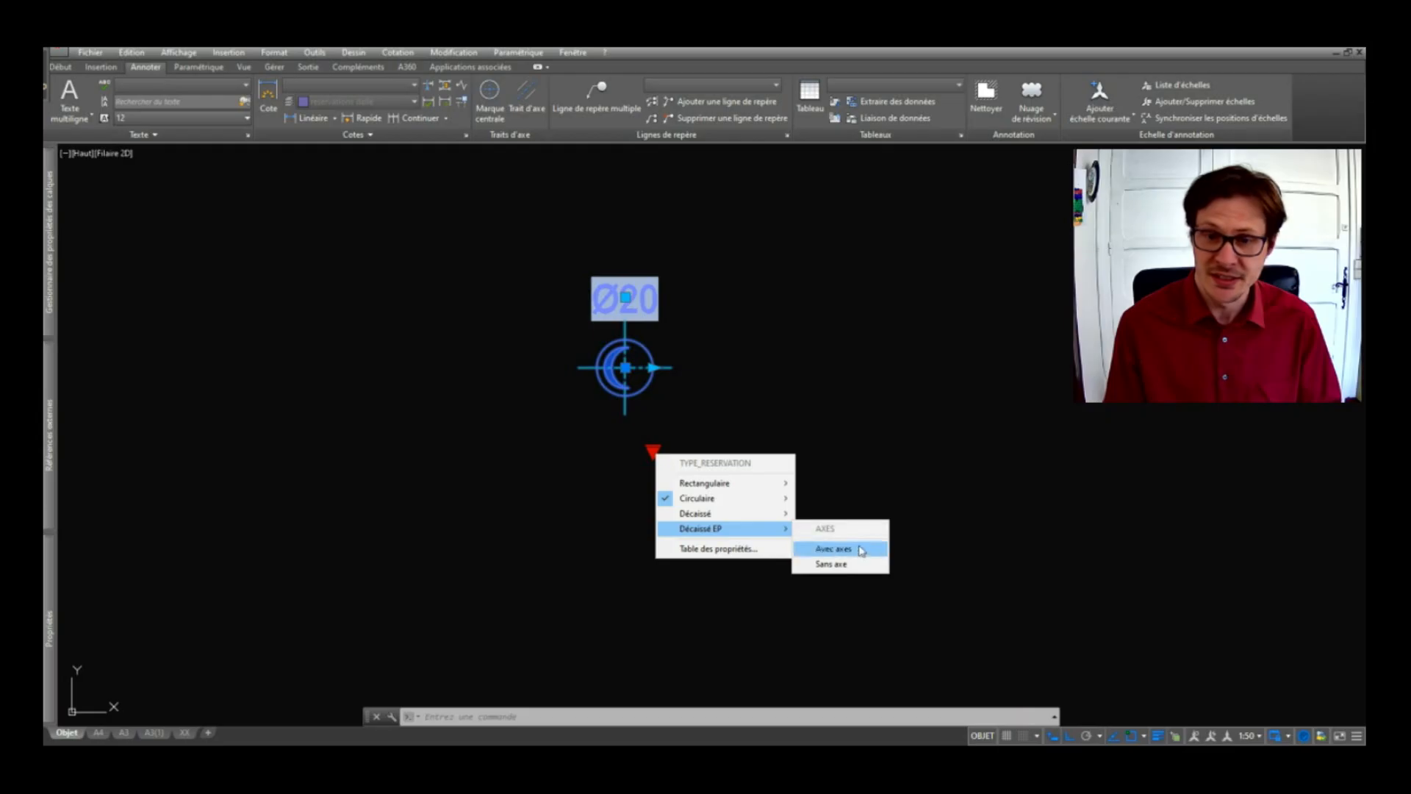
click(861, 551)
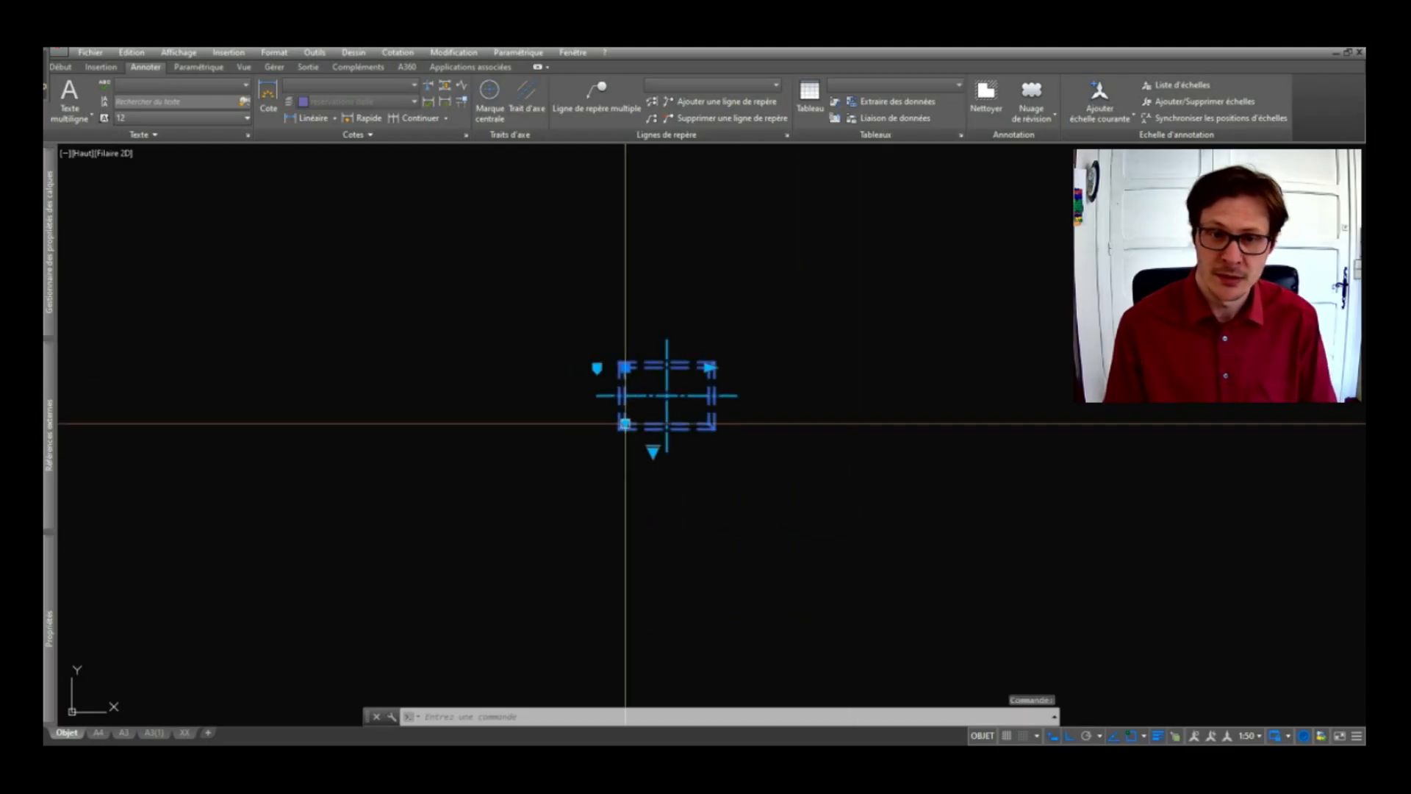
- Resize the Décaissé EP reservation to 50 by 50
click(626, 424)
text(50)
key(Return)
click(709, 368)
text(5)
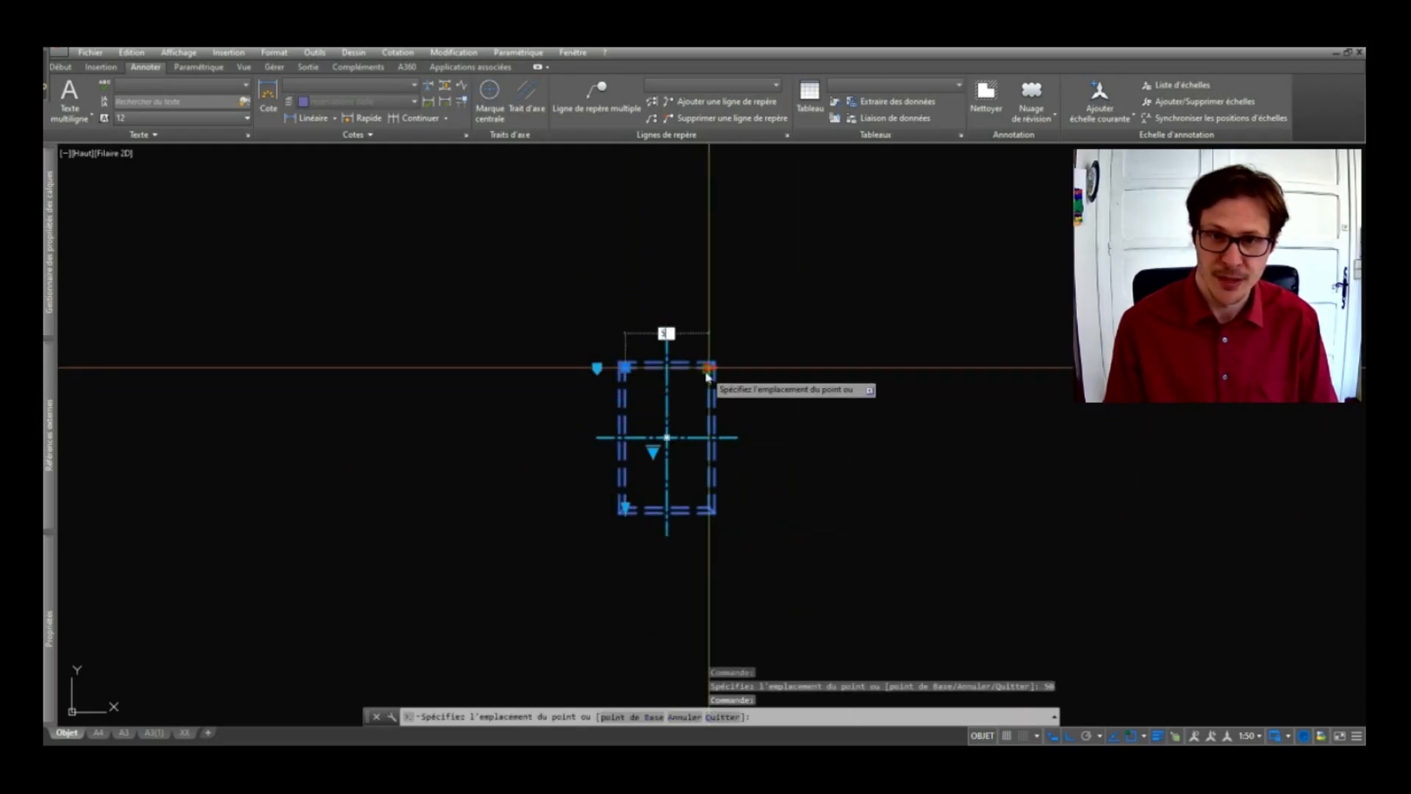
text(0)
key(Return)
- Switch the reservation block to the Décaissé type with annotations and axes, and update its fields
click(653, 449)
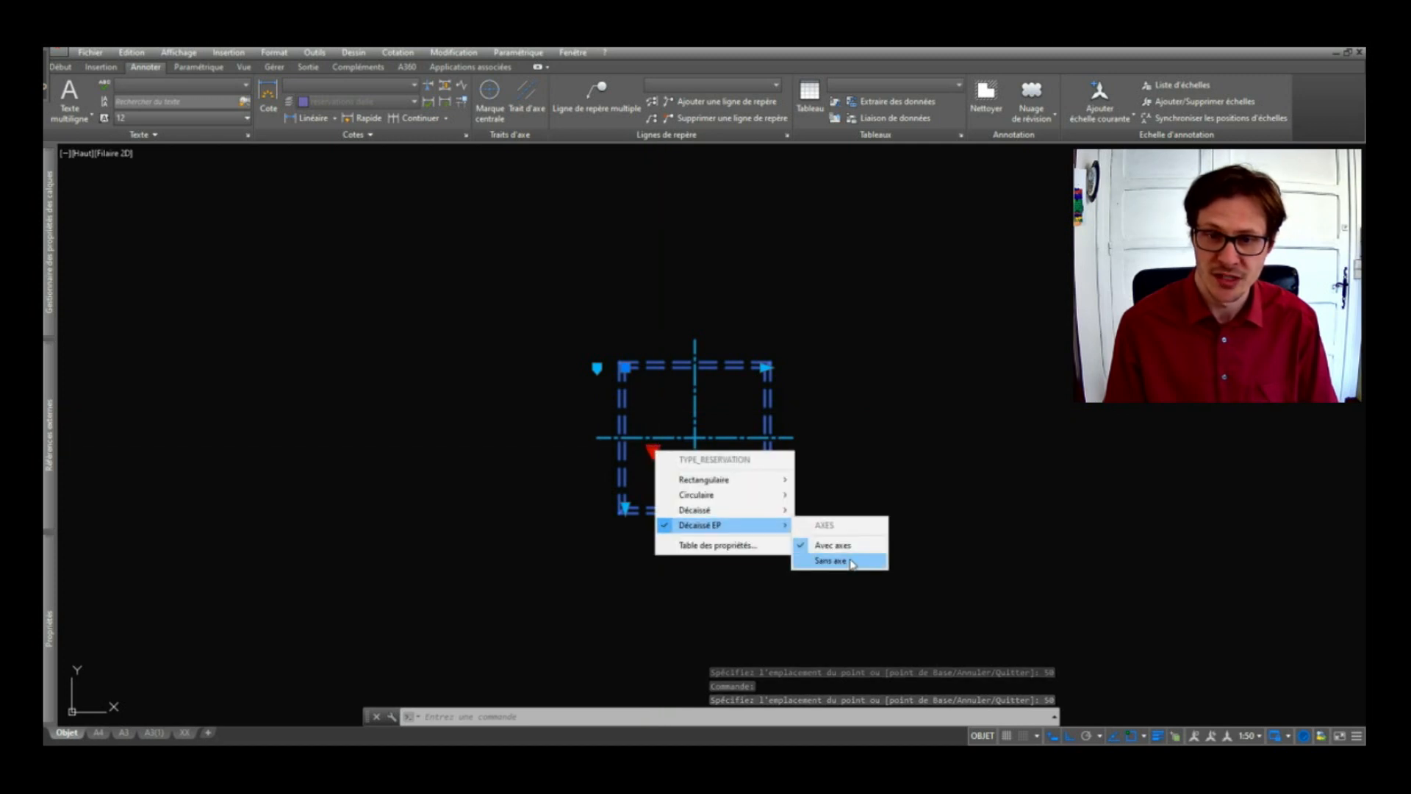
mouse_move(710, 512)
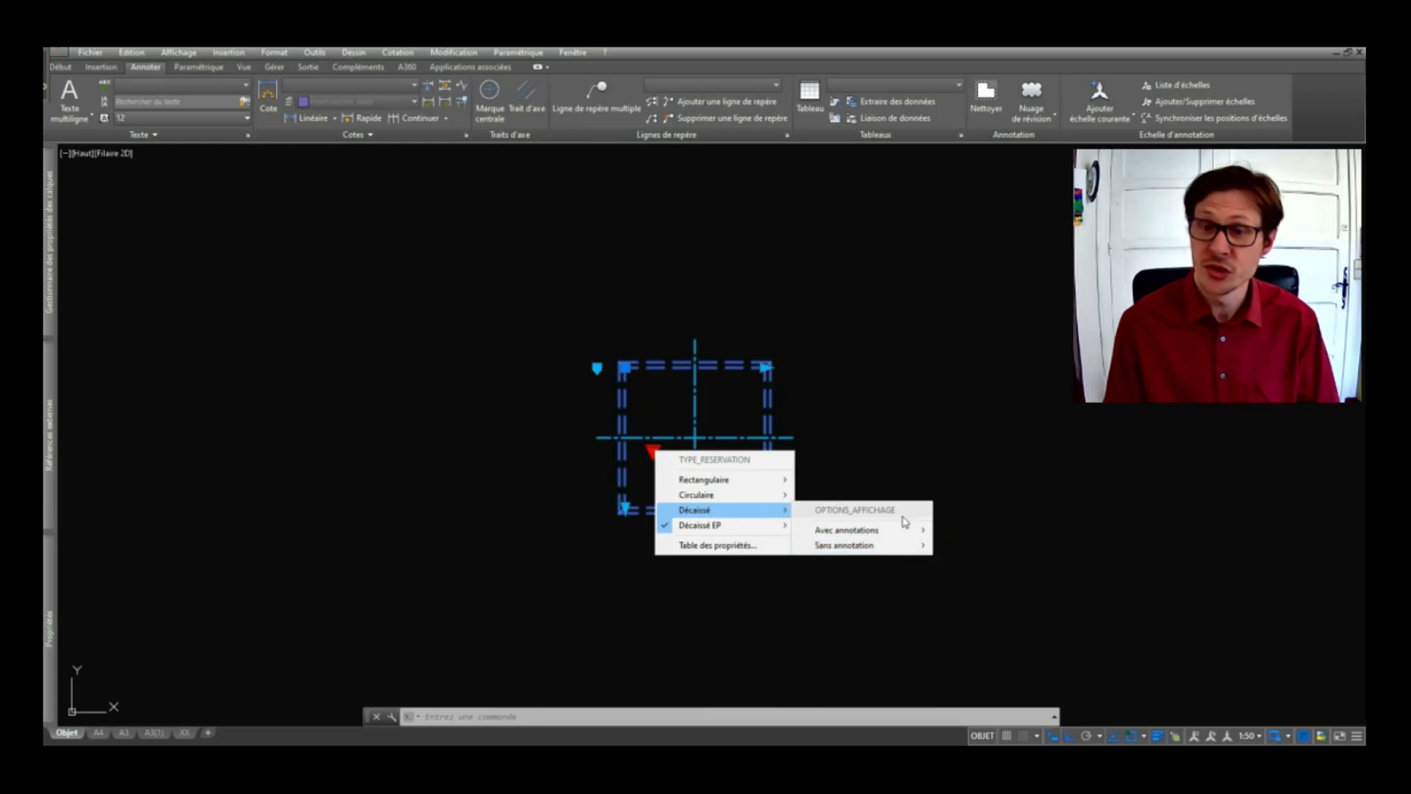
click(970, 550)
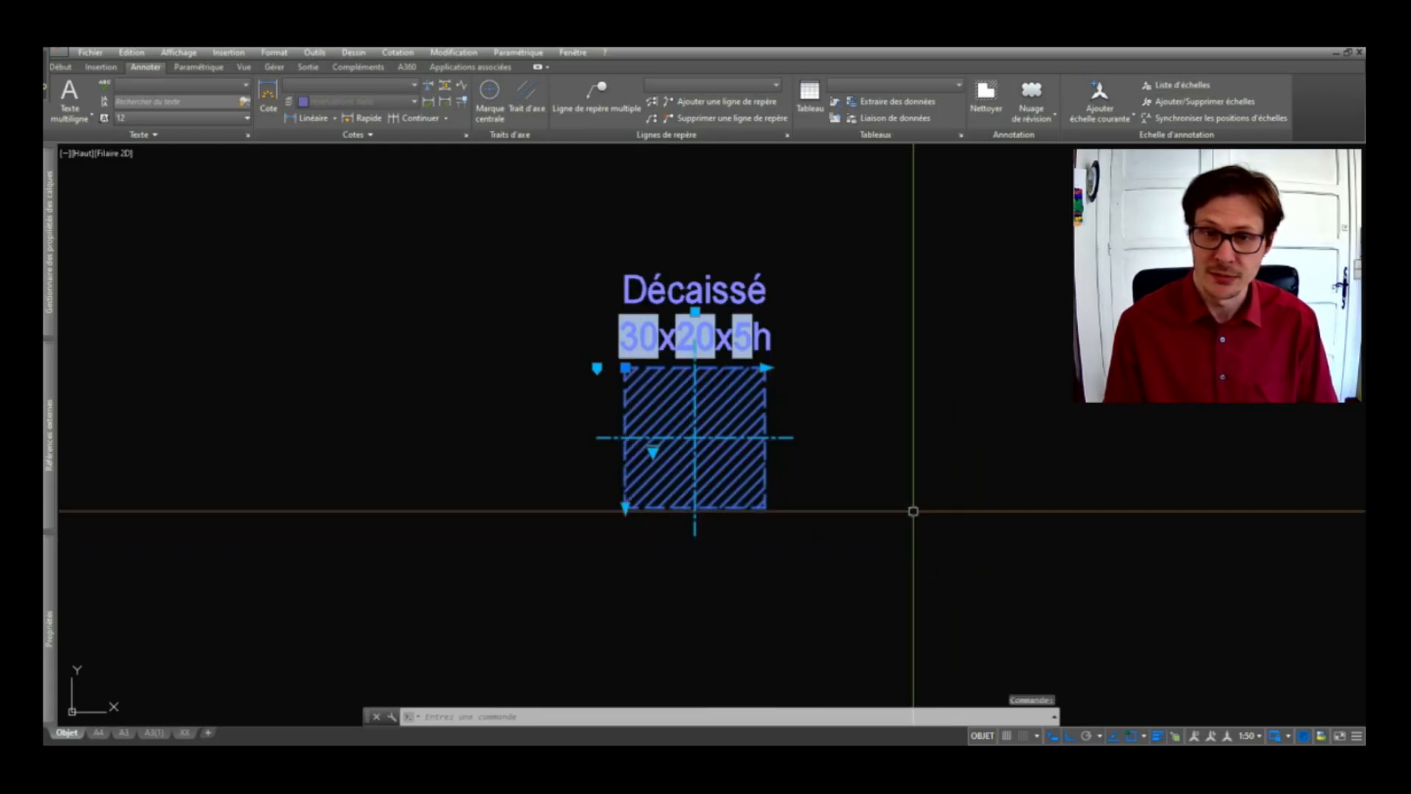
text(maj)
key(Return)
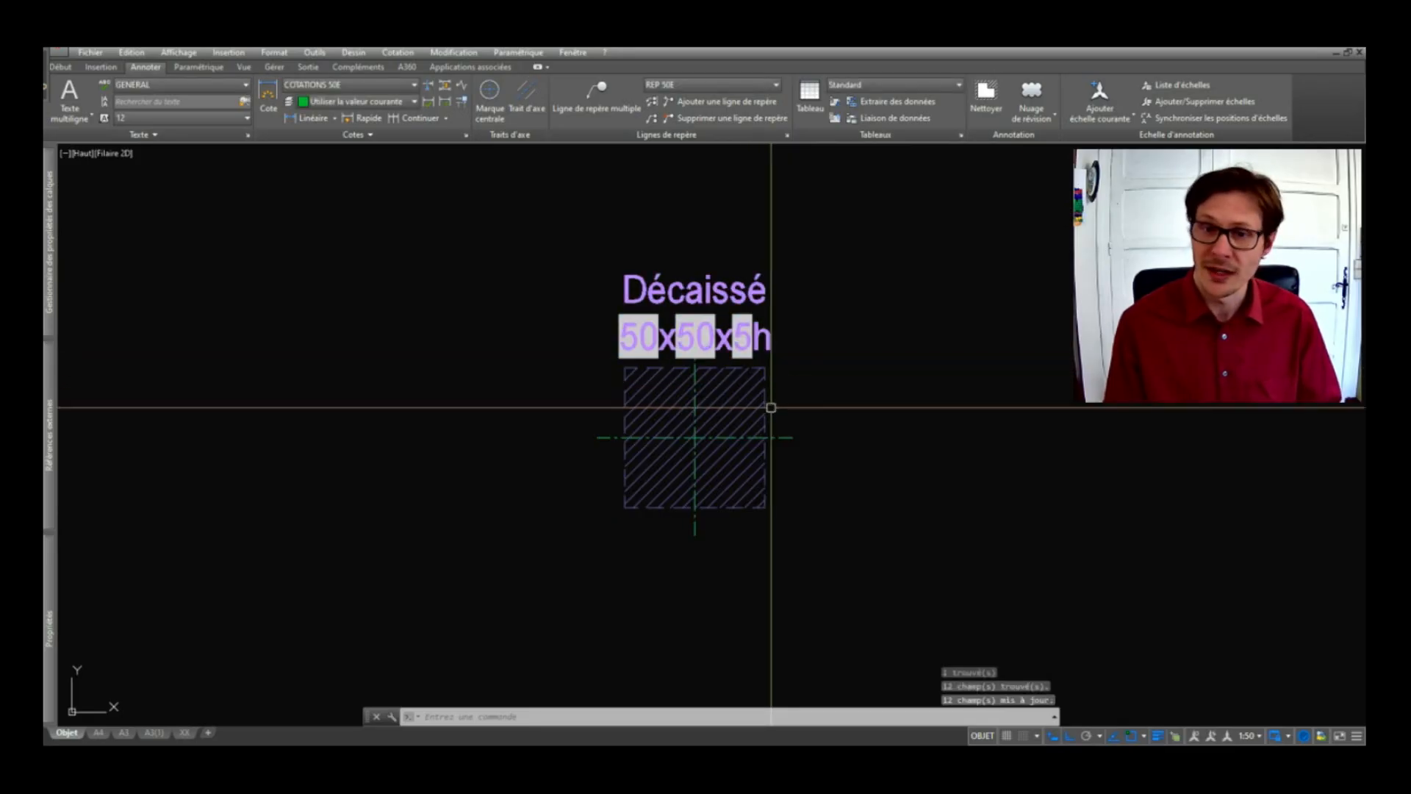
- Return the reservation block to the Rectangulaire type with annotations and axes, and update its fields
click(731, 353)
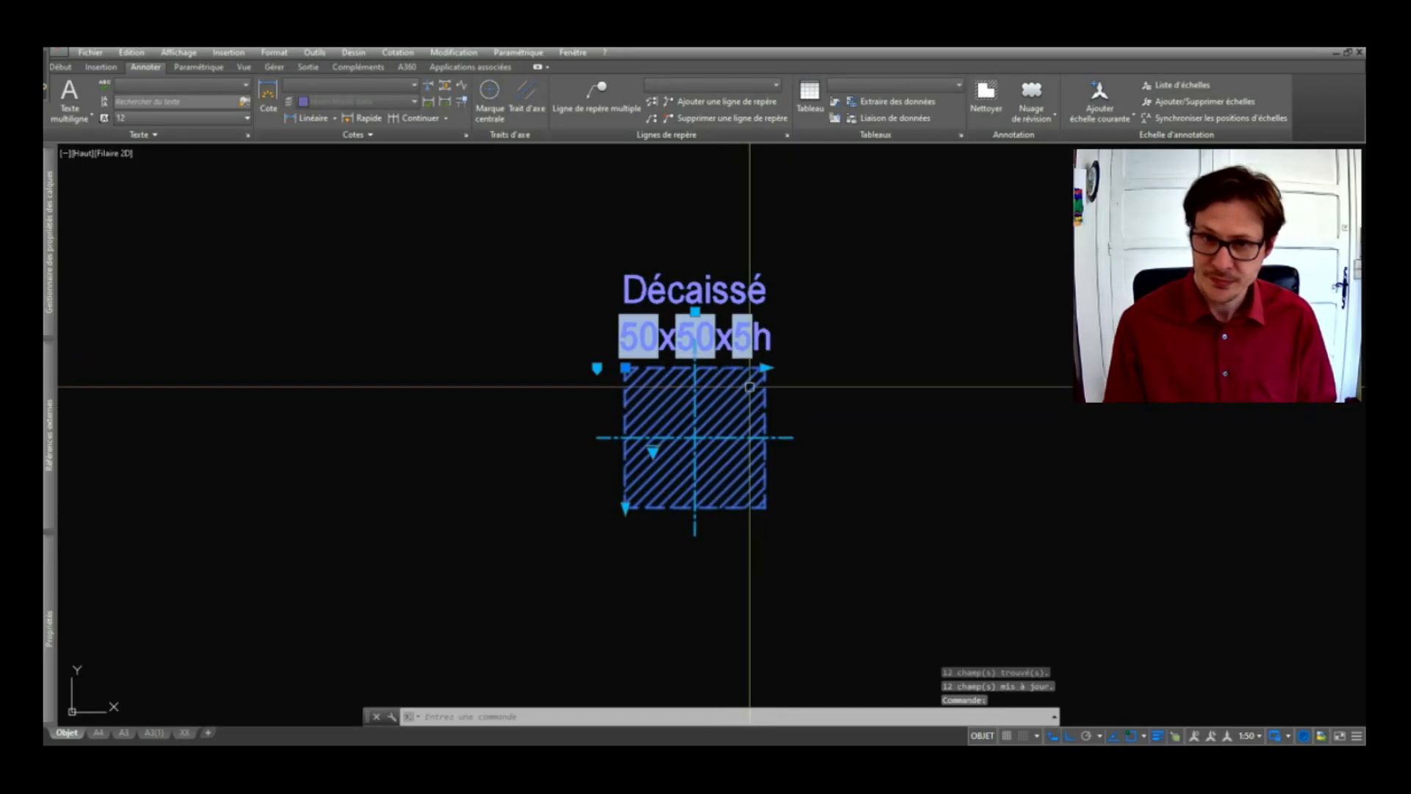
click(652, 450)
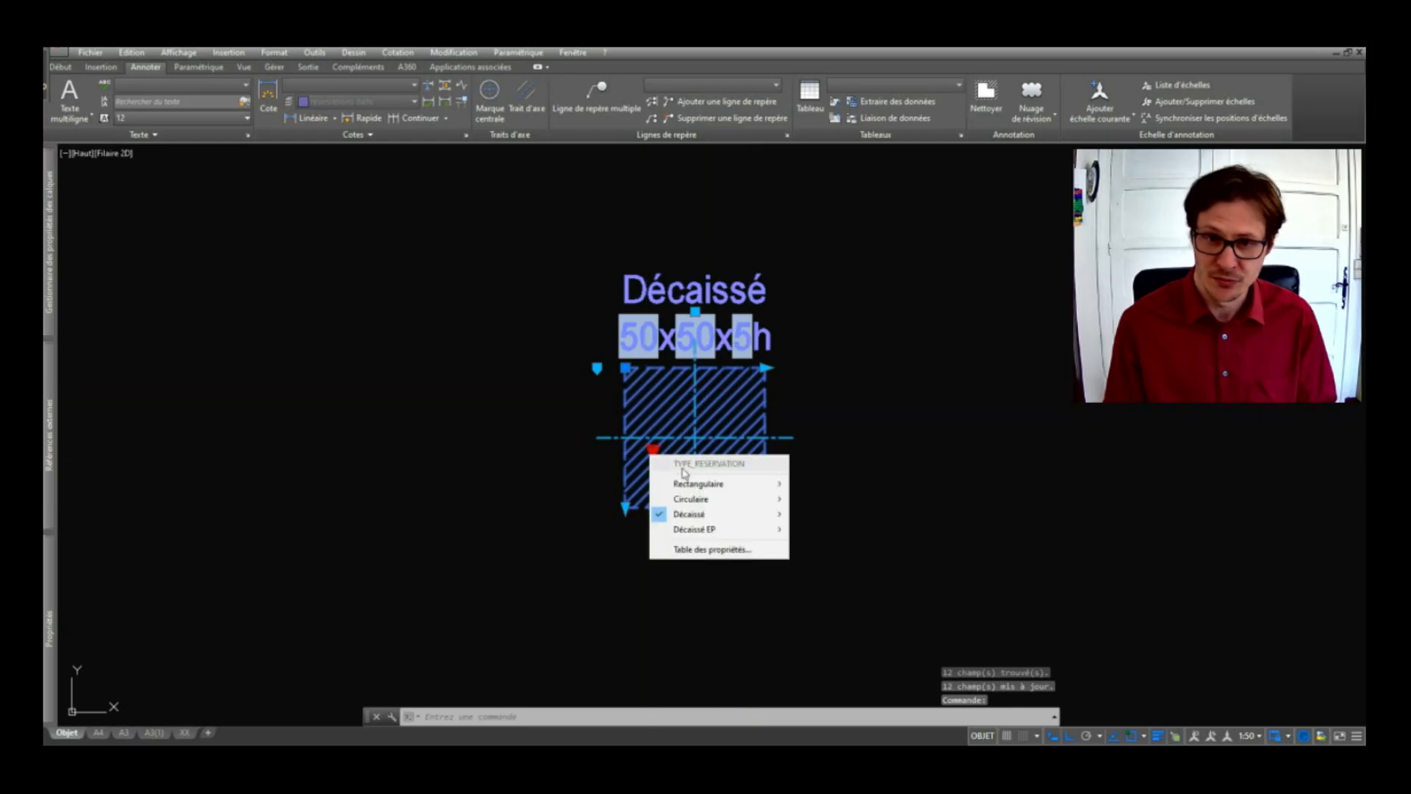
mouse_move(845, 503)
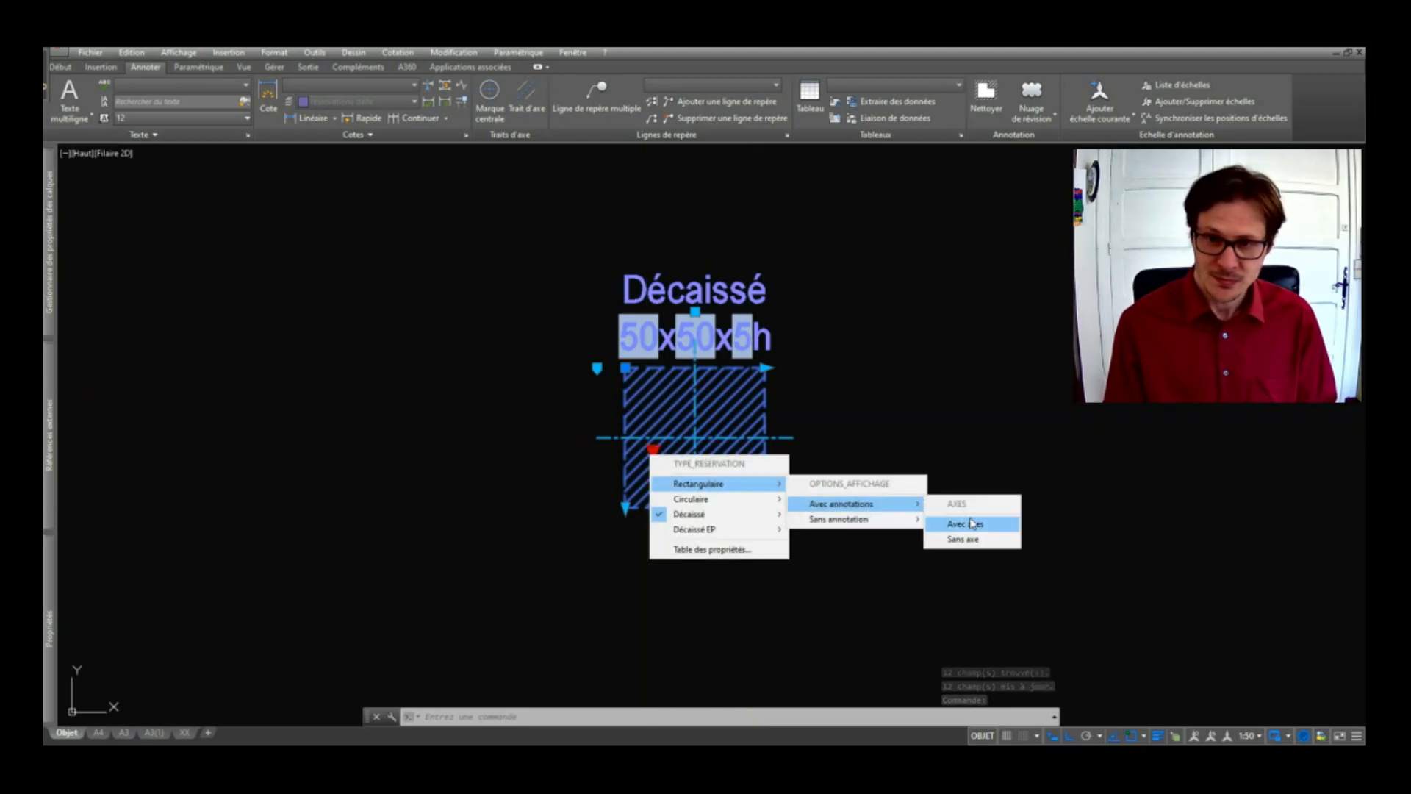
click(966, 523)
text(ac)
key(Return)
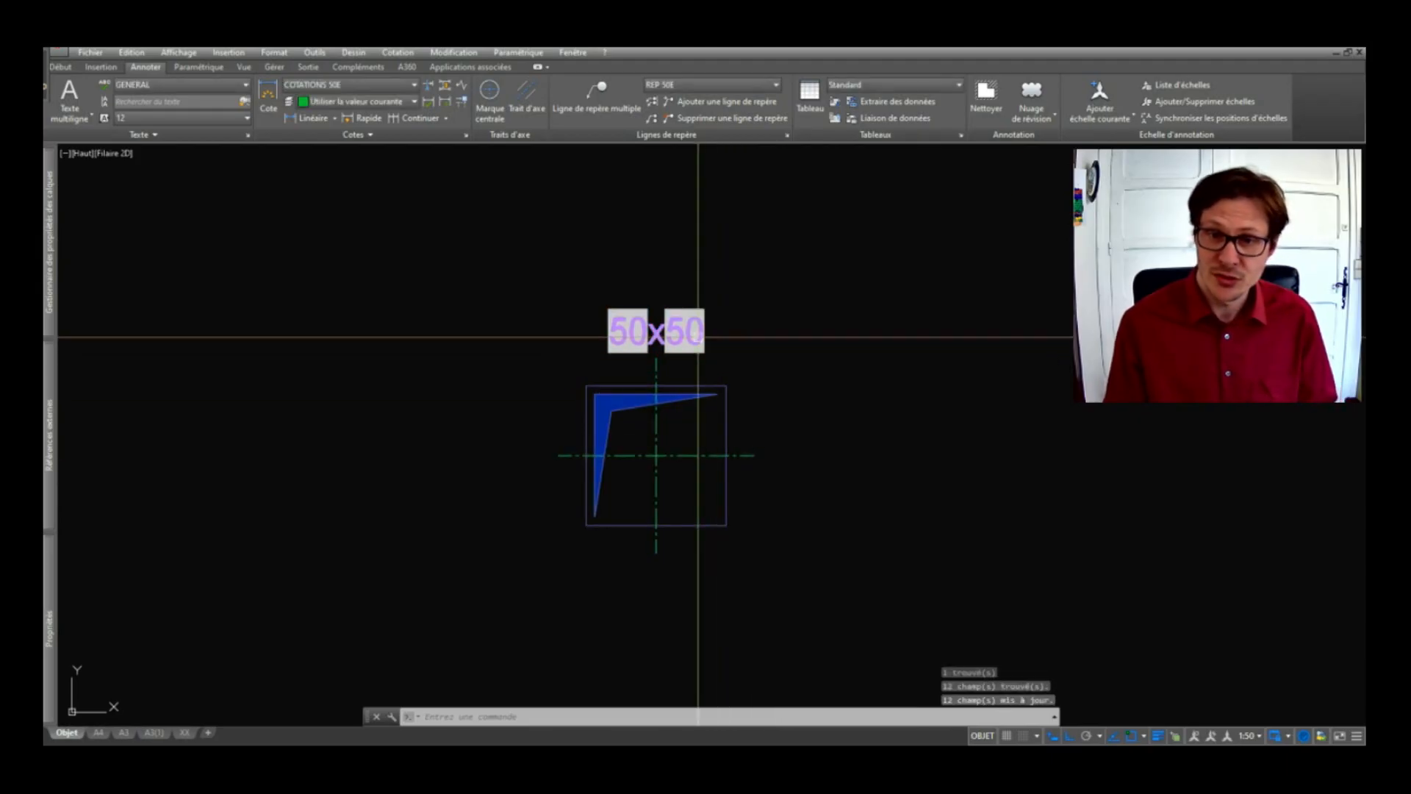
- Draw a 30 by 30 rectangle in the empty space beside the reservation block using the dimensions option
middle_drag(769, 507, 608, 466)
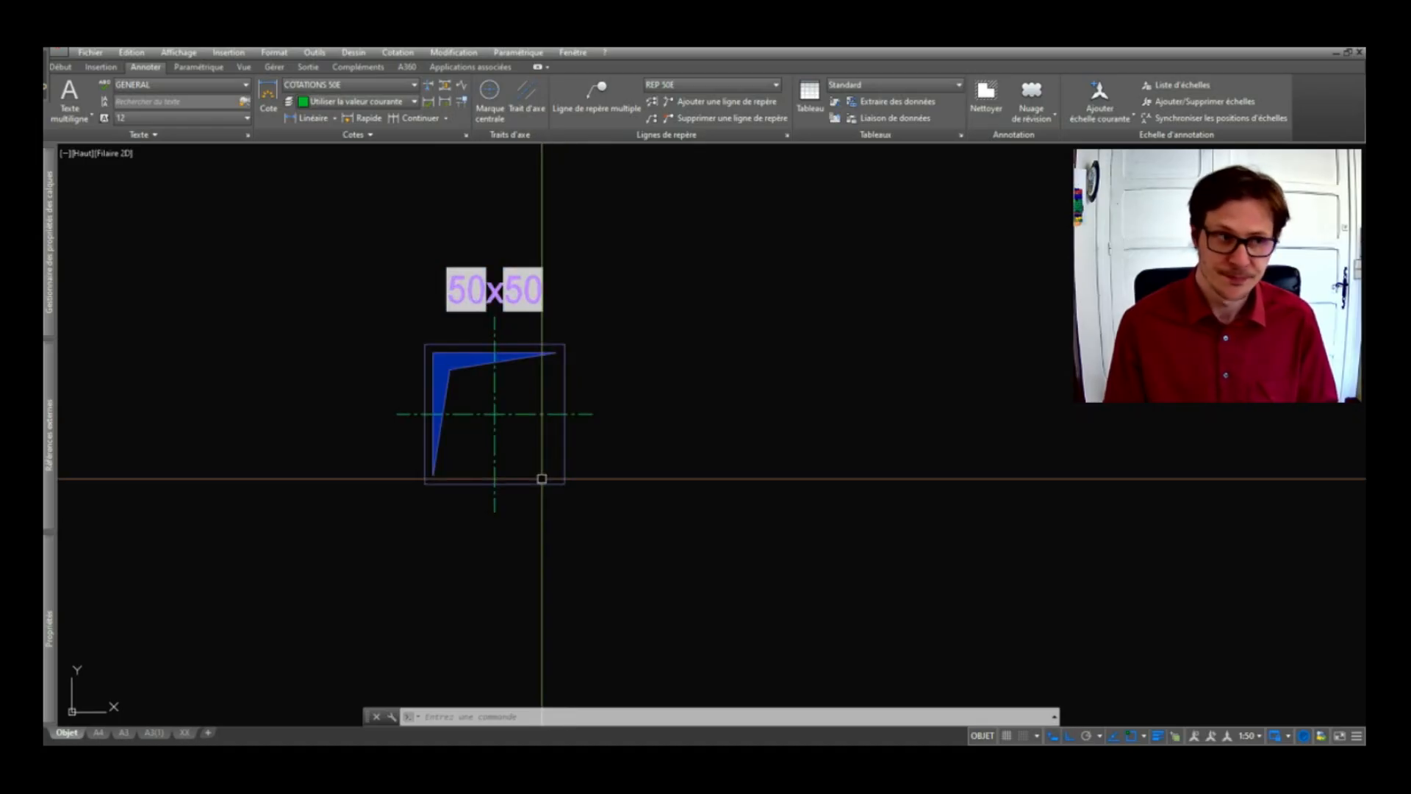
middle_drag(896, 482, 763, 462)
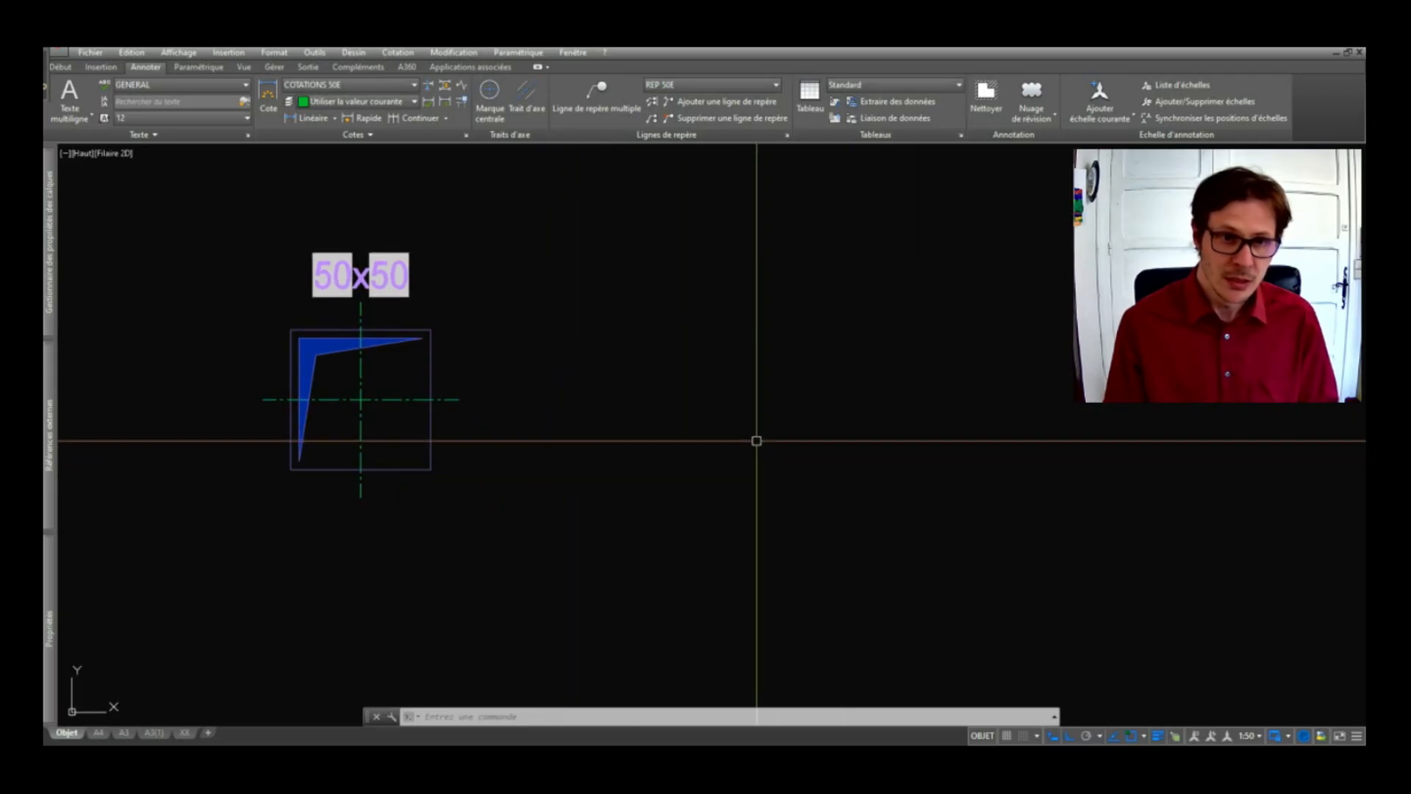
text(rec)
key(Return)
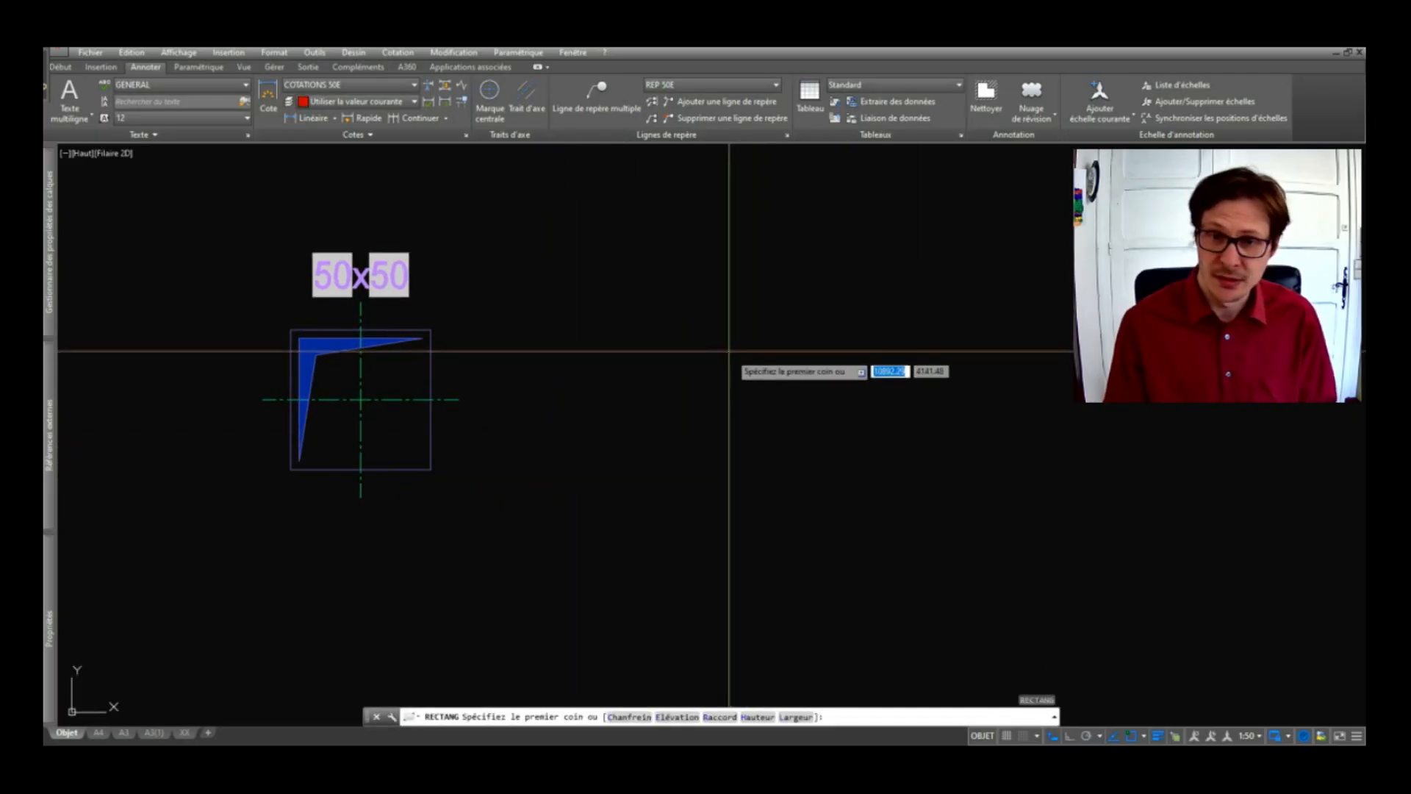
click(711, 345)
text(c)
key(Return)
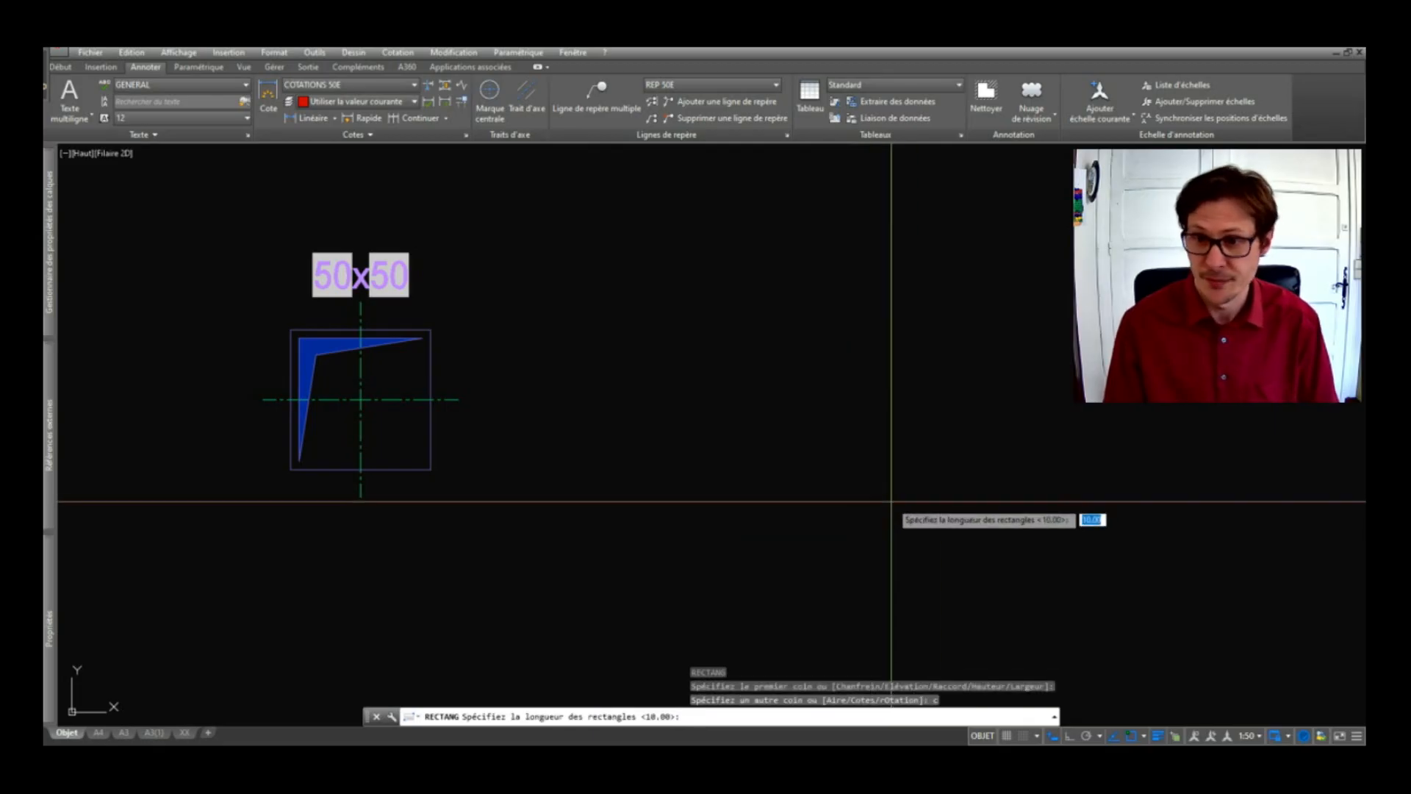
text(30)
key(Return)
text(30)
key(Return)
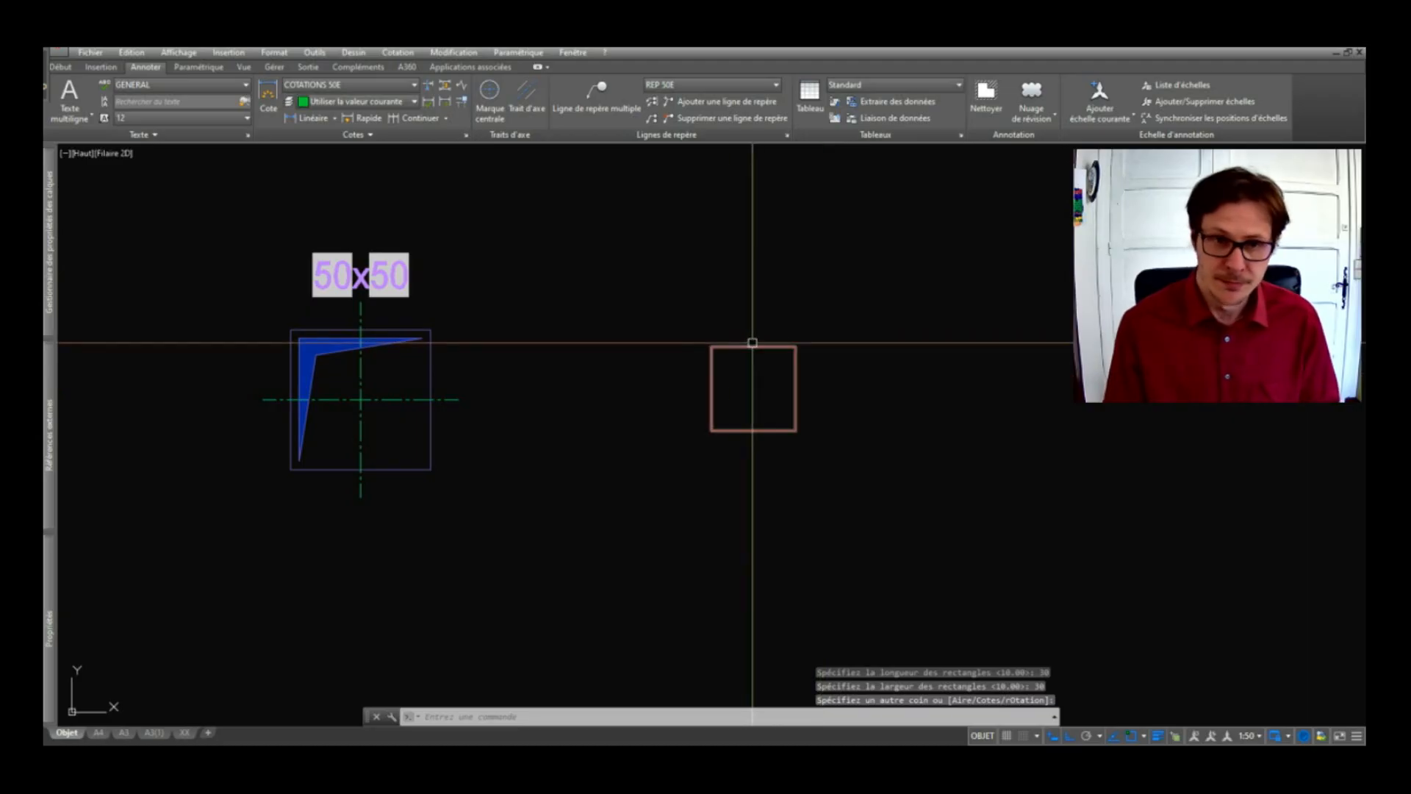
- Offset the new square 5 units inward
scroll(782, 361, up, 2)
scroll(782, 361, down, 2)
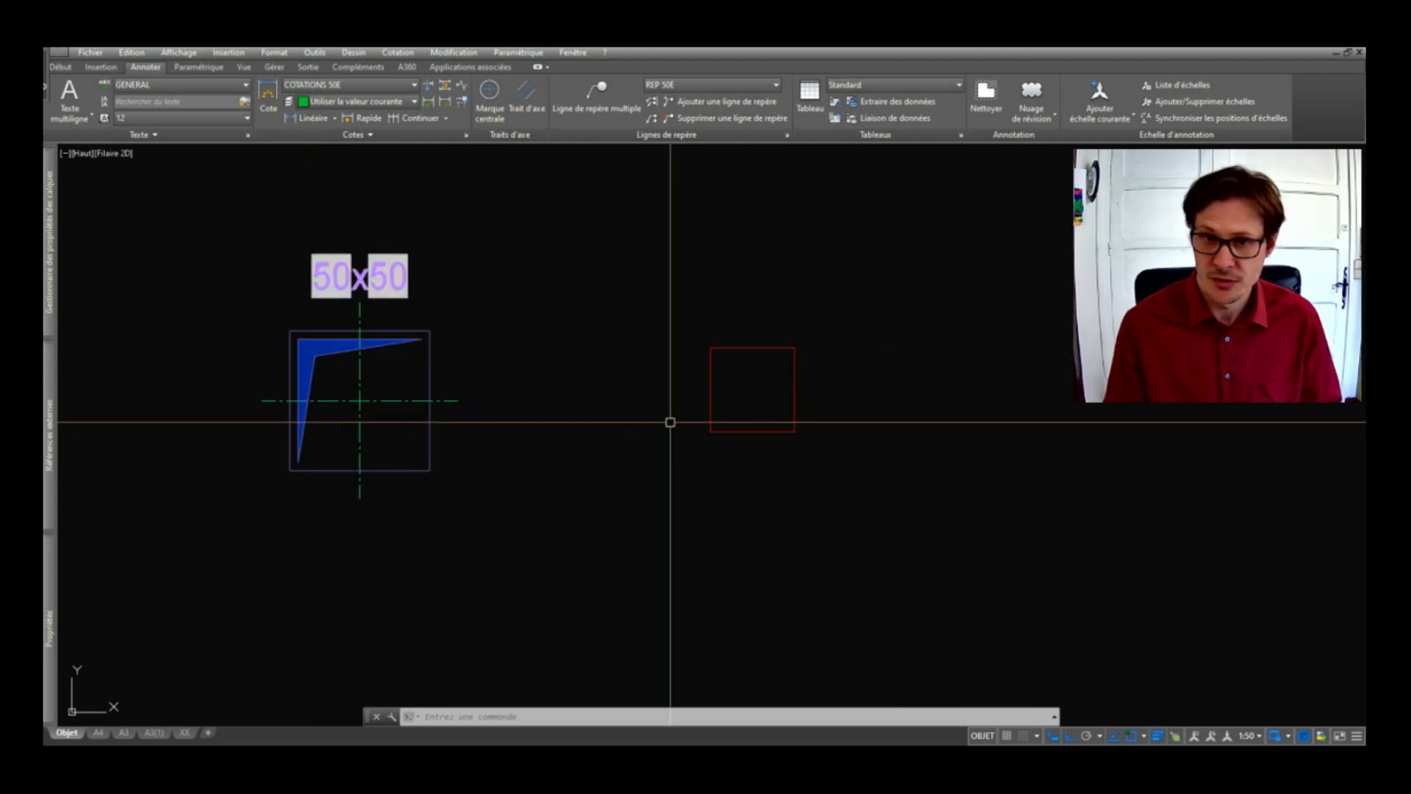
middle_drag(668, 419, 593, 419)
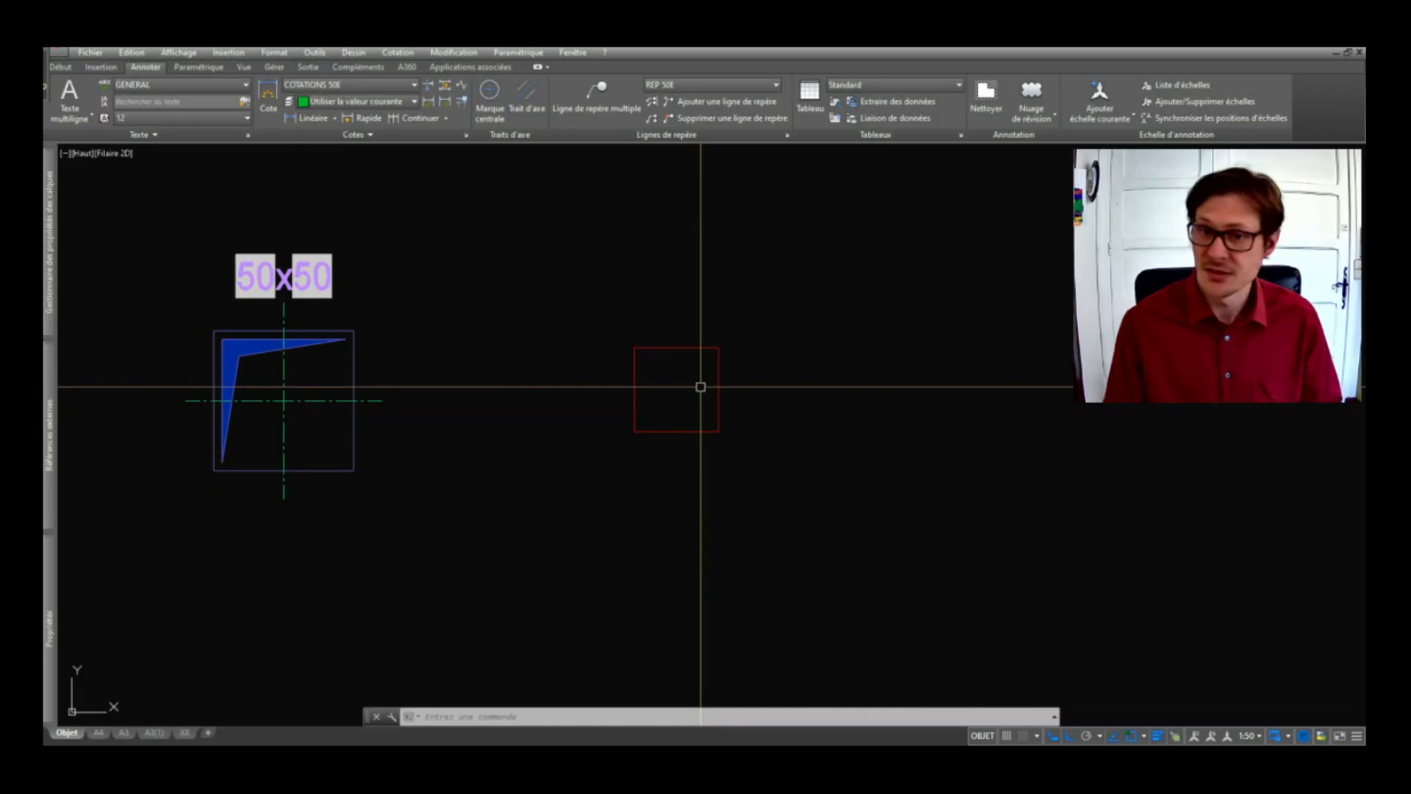
scroll(661, 357, up, 2)
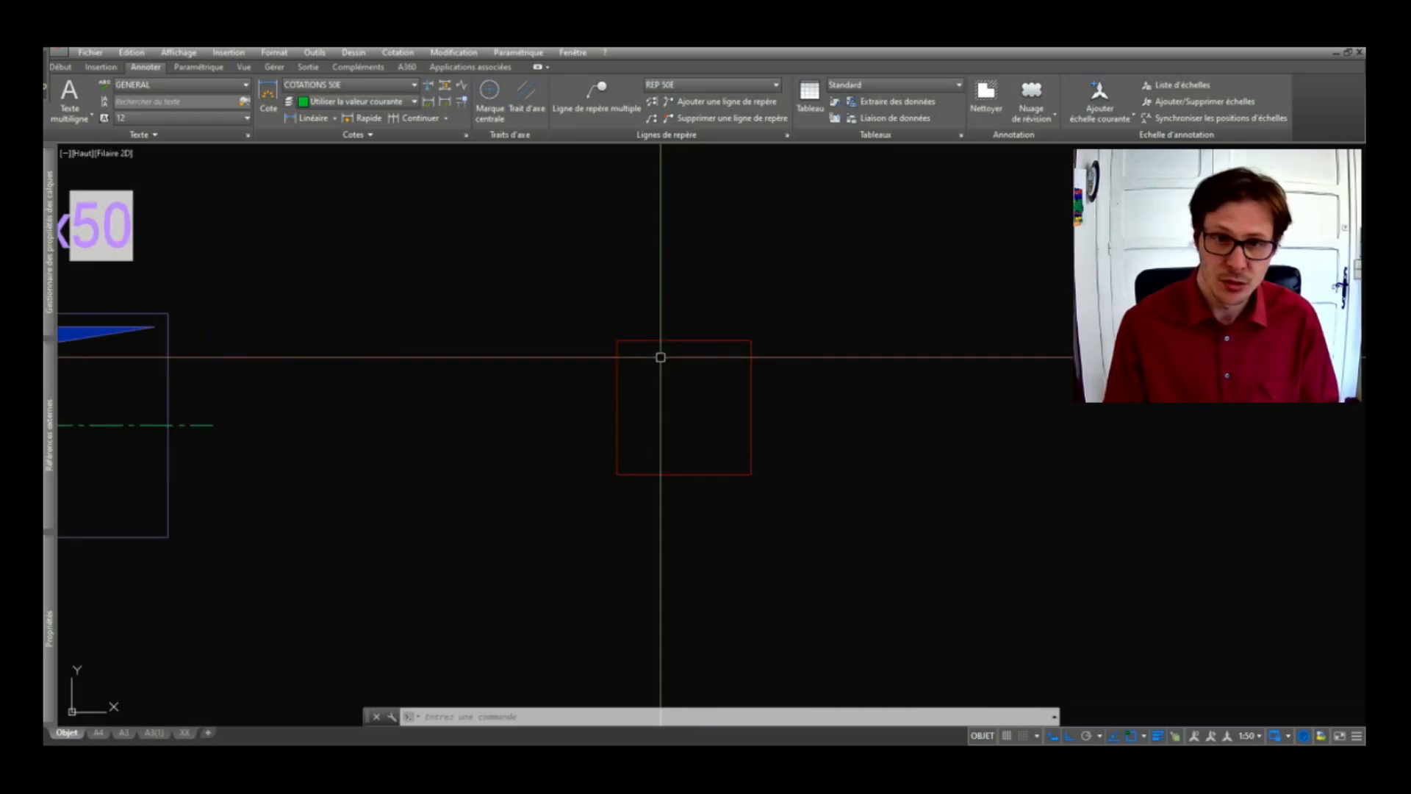
key(Return)
text(5)
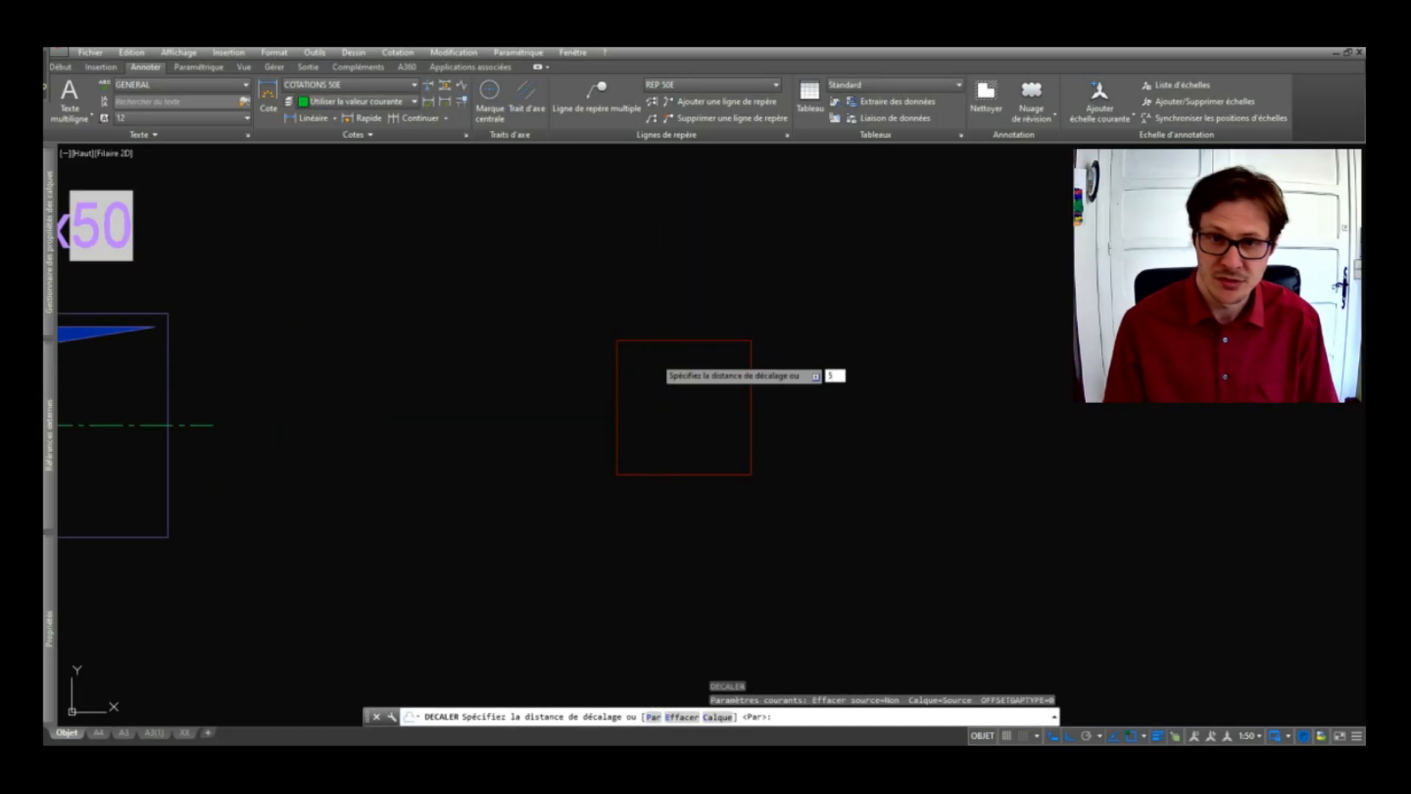
key(Return)
click(616, 368)
click(664, 384)
key(Return)
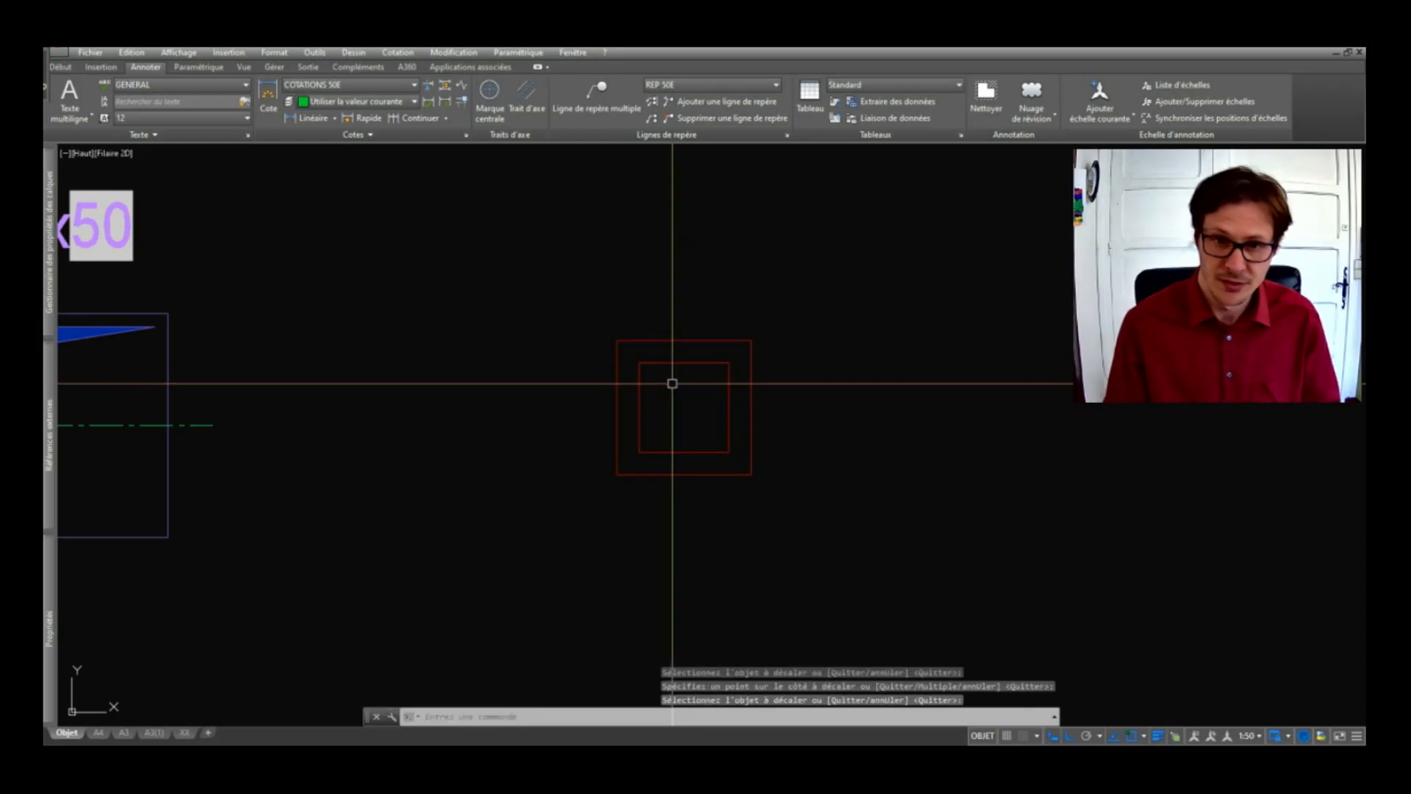
- Draw a closed four-point polyline from the inner square's upper corners, through a point inside it, to its lower-left corner
text(po)
scroll(671, 384, up, 2)
text(l)
key(Return)
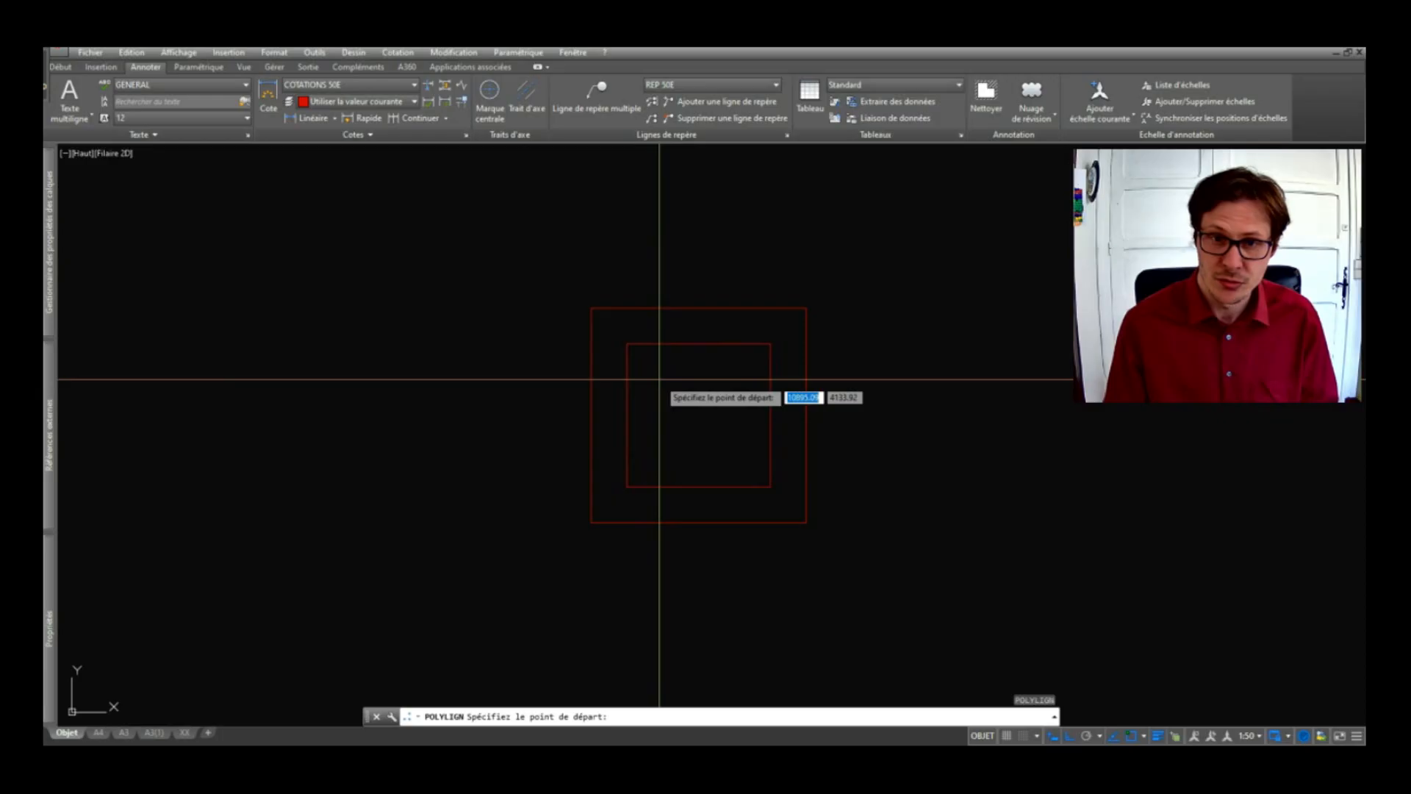
click(626, 343)
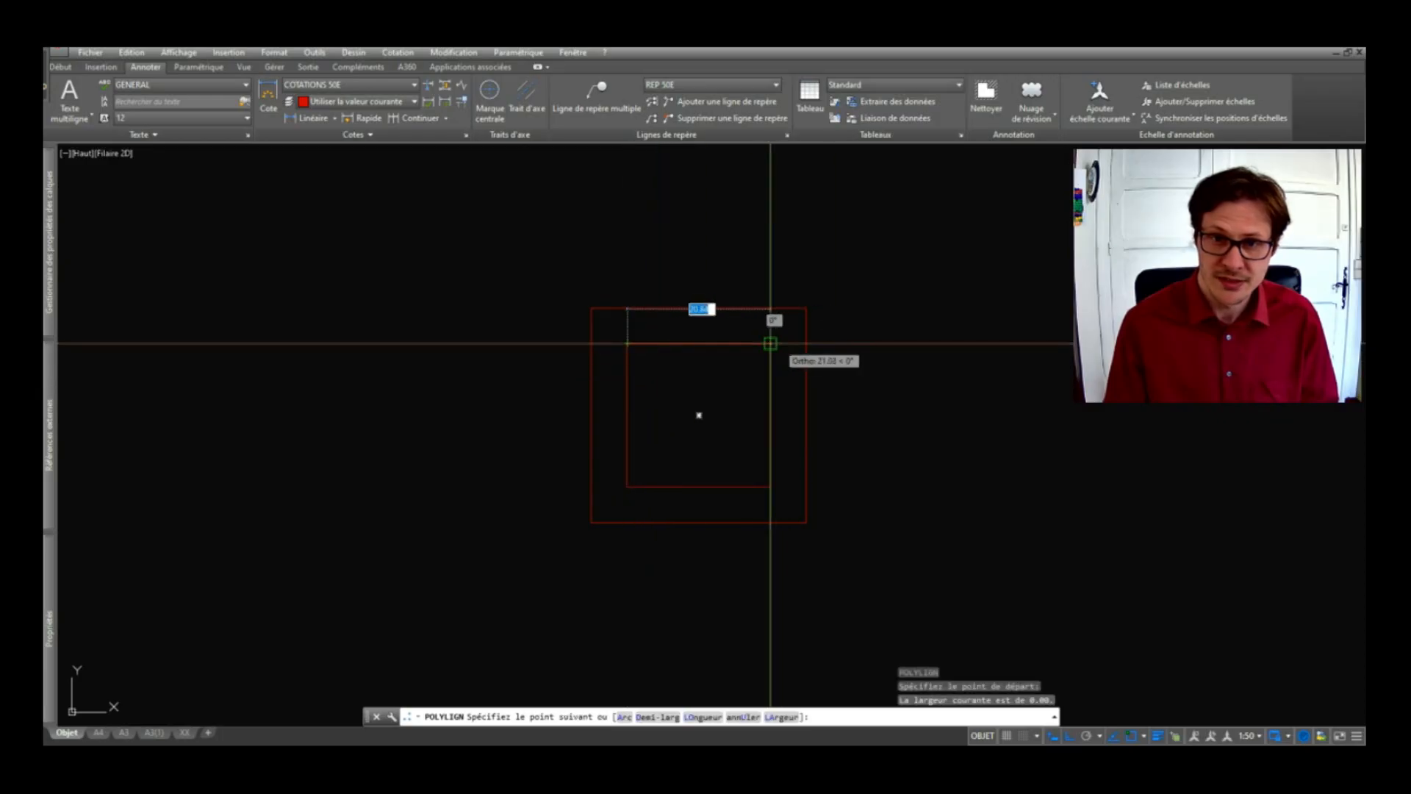
click(770, 343)
key(F8)
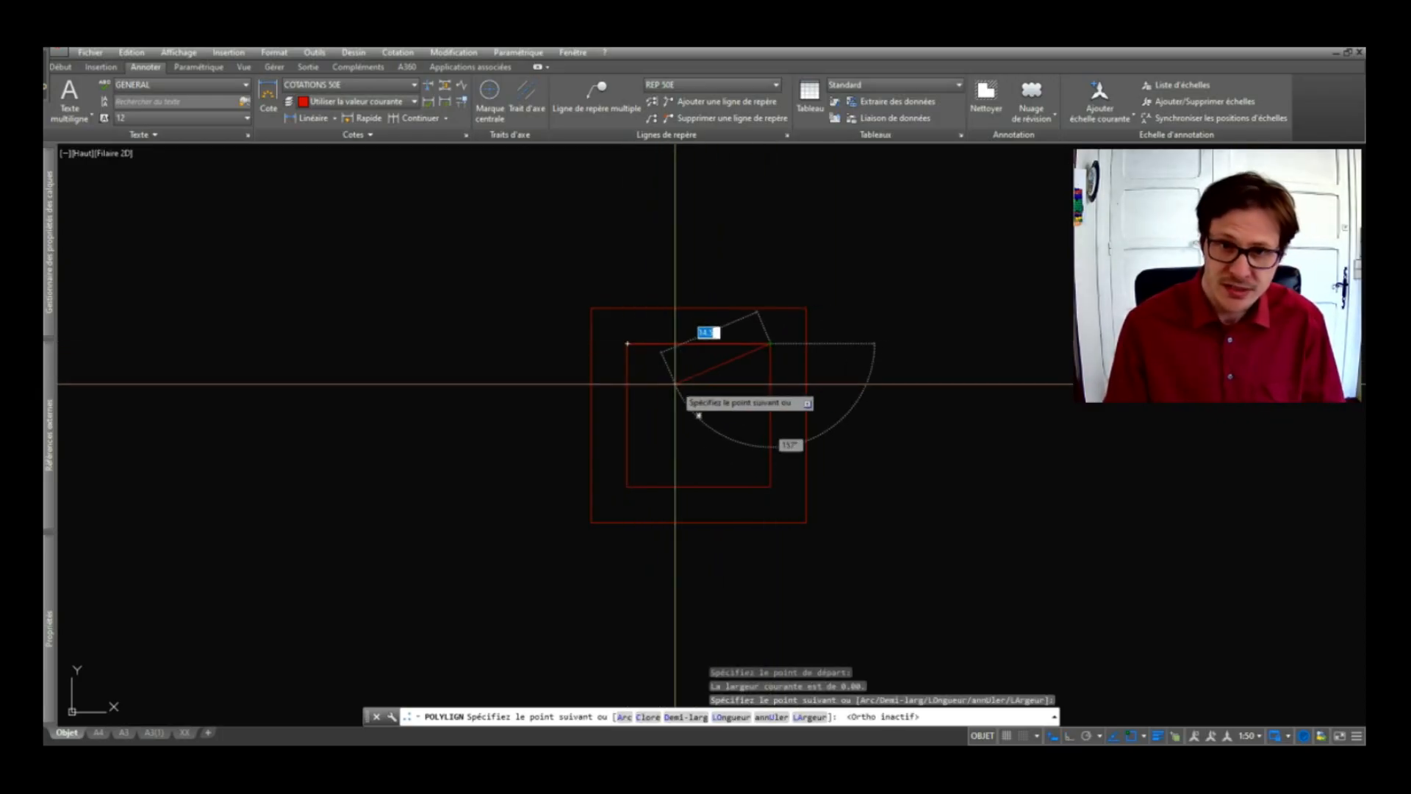
click(659, 379)
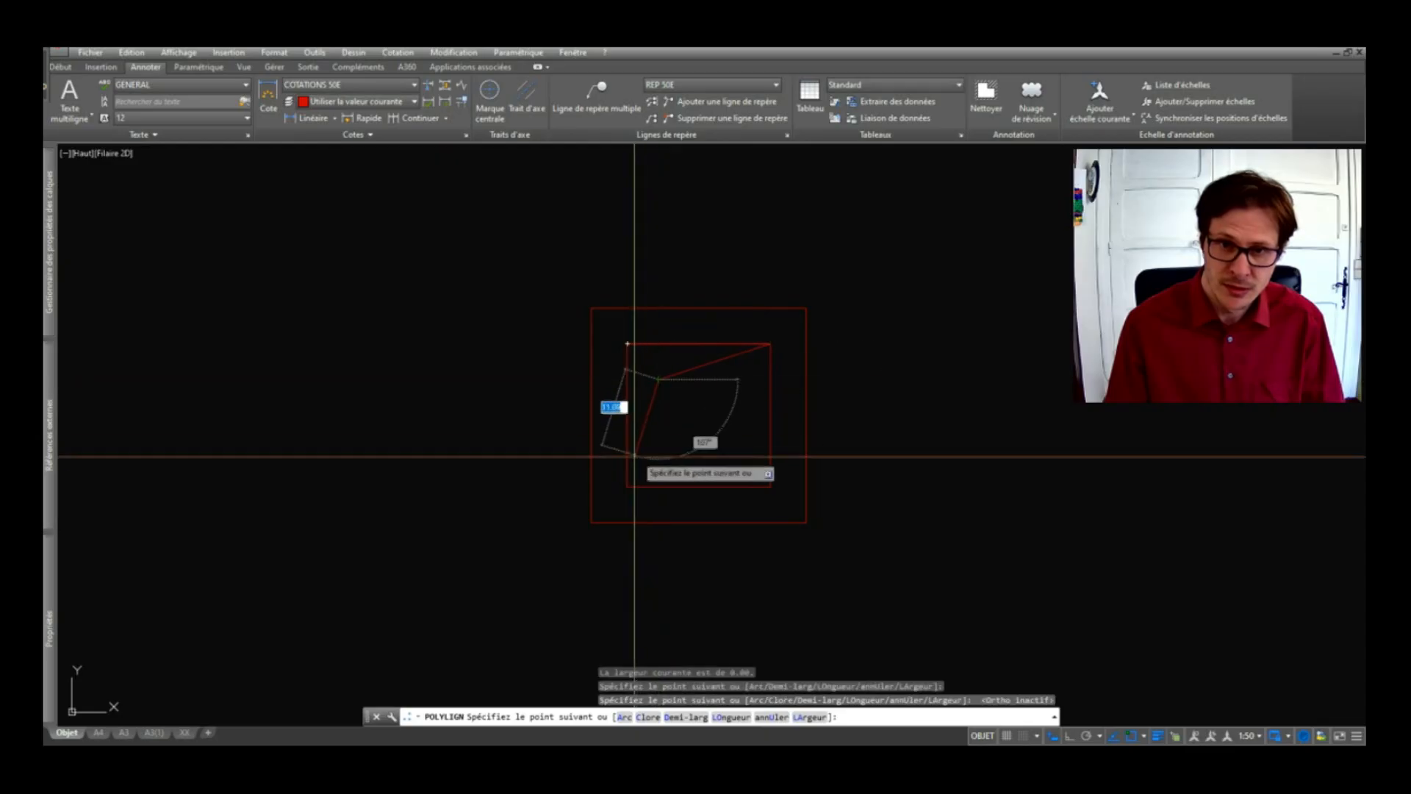
click(628, 485)
text(c)
key(Return)
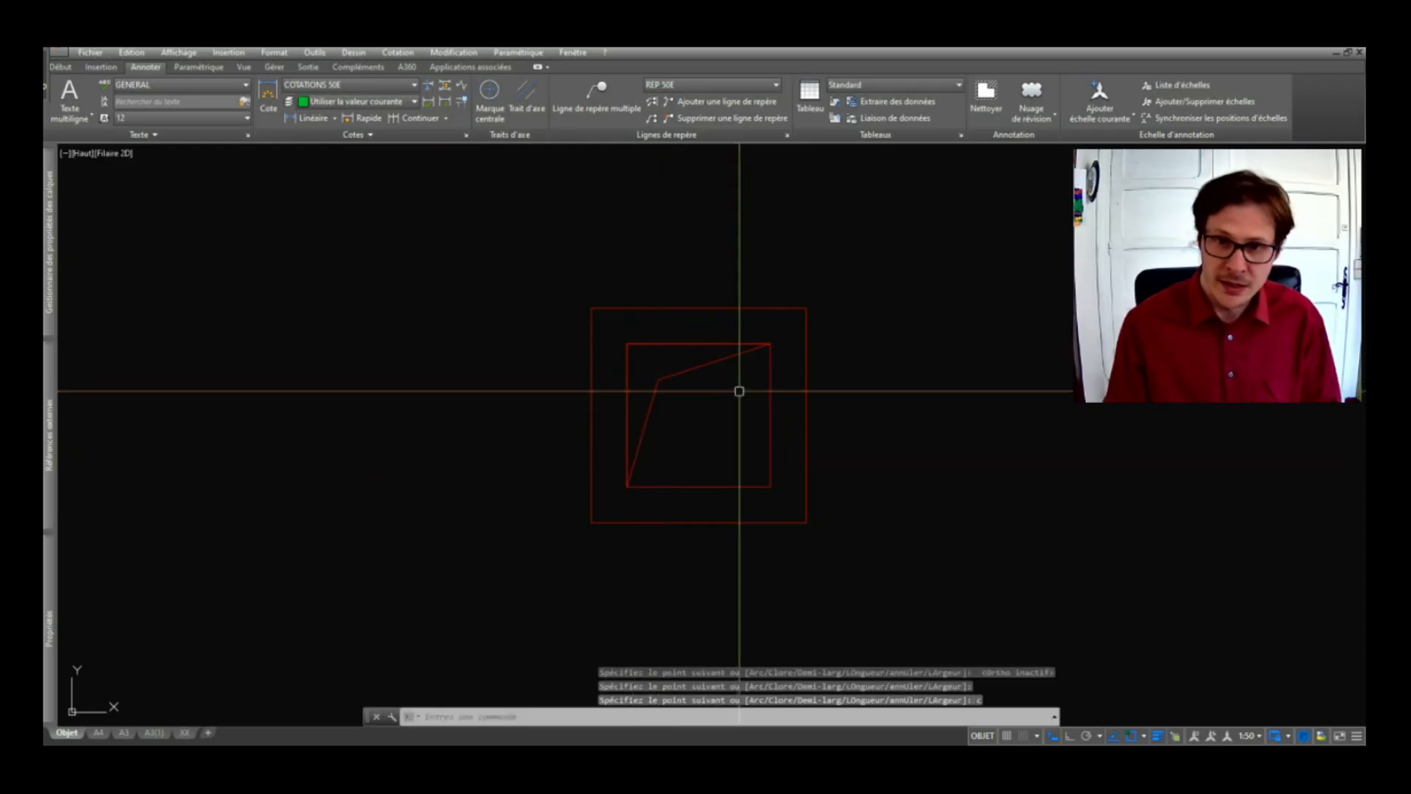
- Delete the inner offset square, keeping the outer square and the arrow-shaped polyline
click(766, 367)
key(Delete)
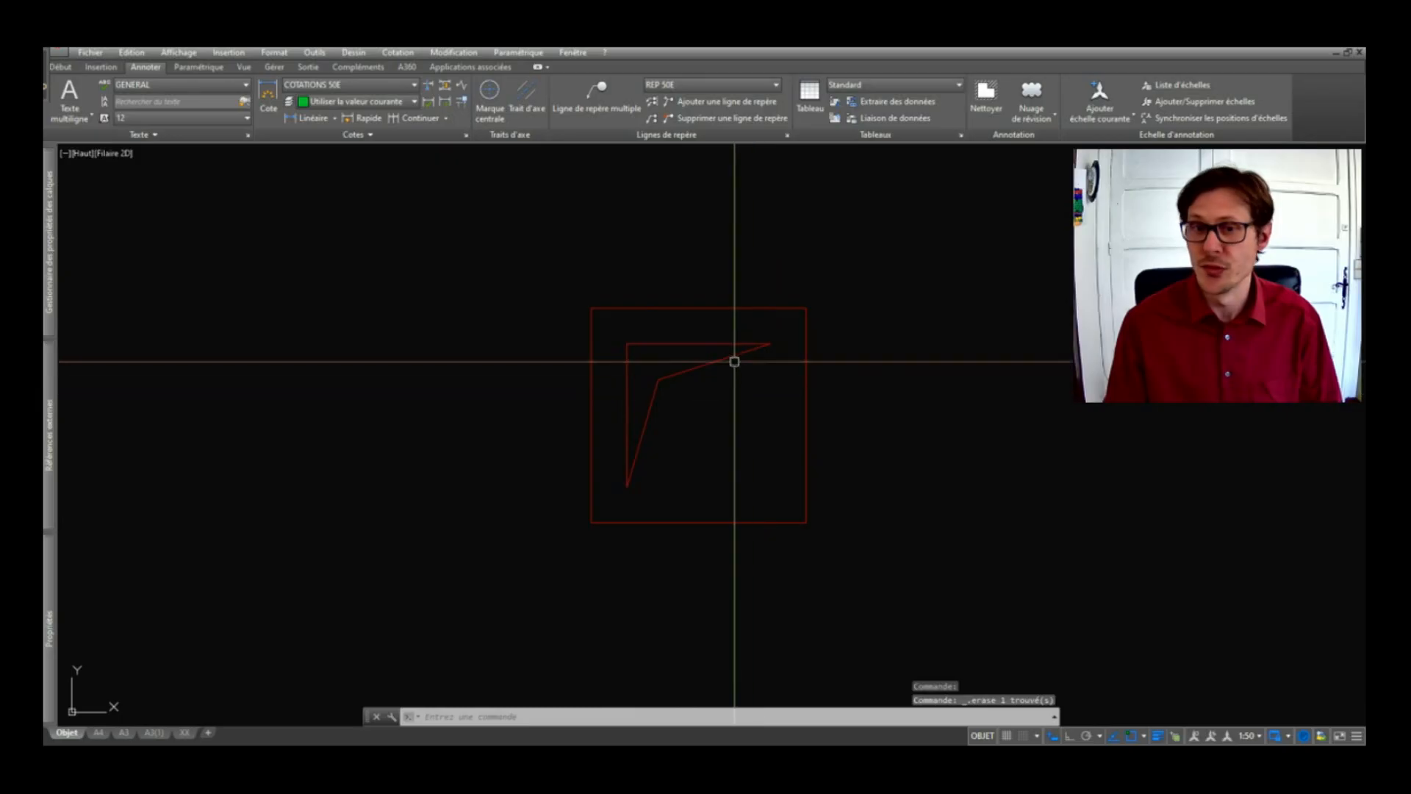
scroll(716, 353, down, 1)
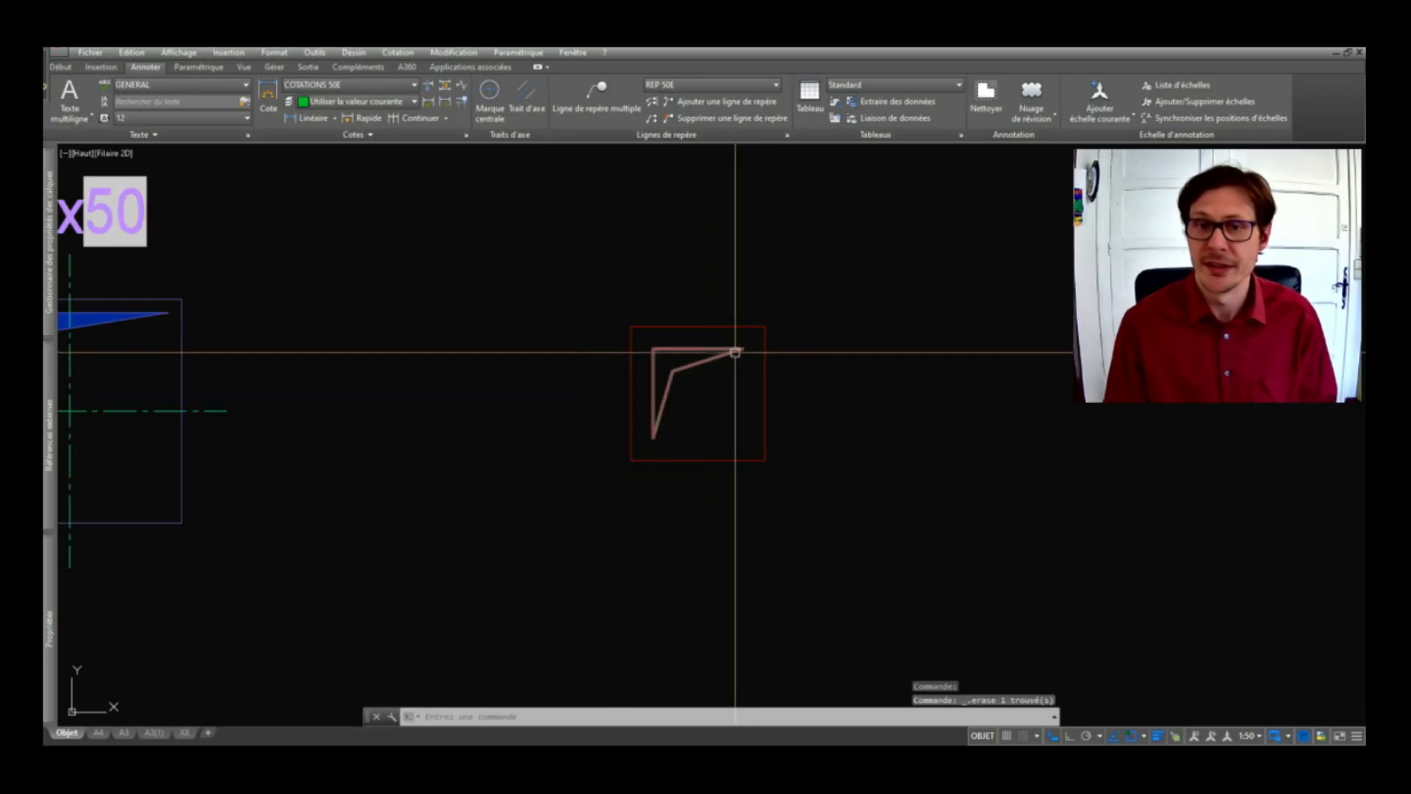
scroll(530, 353, down, 1)
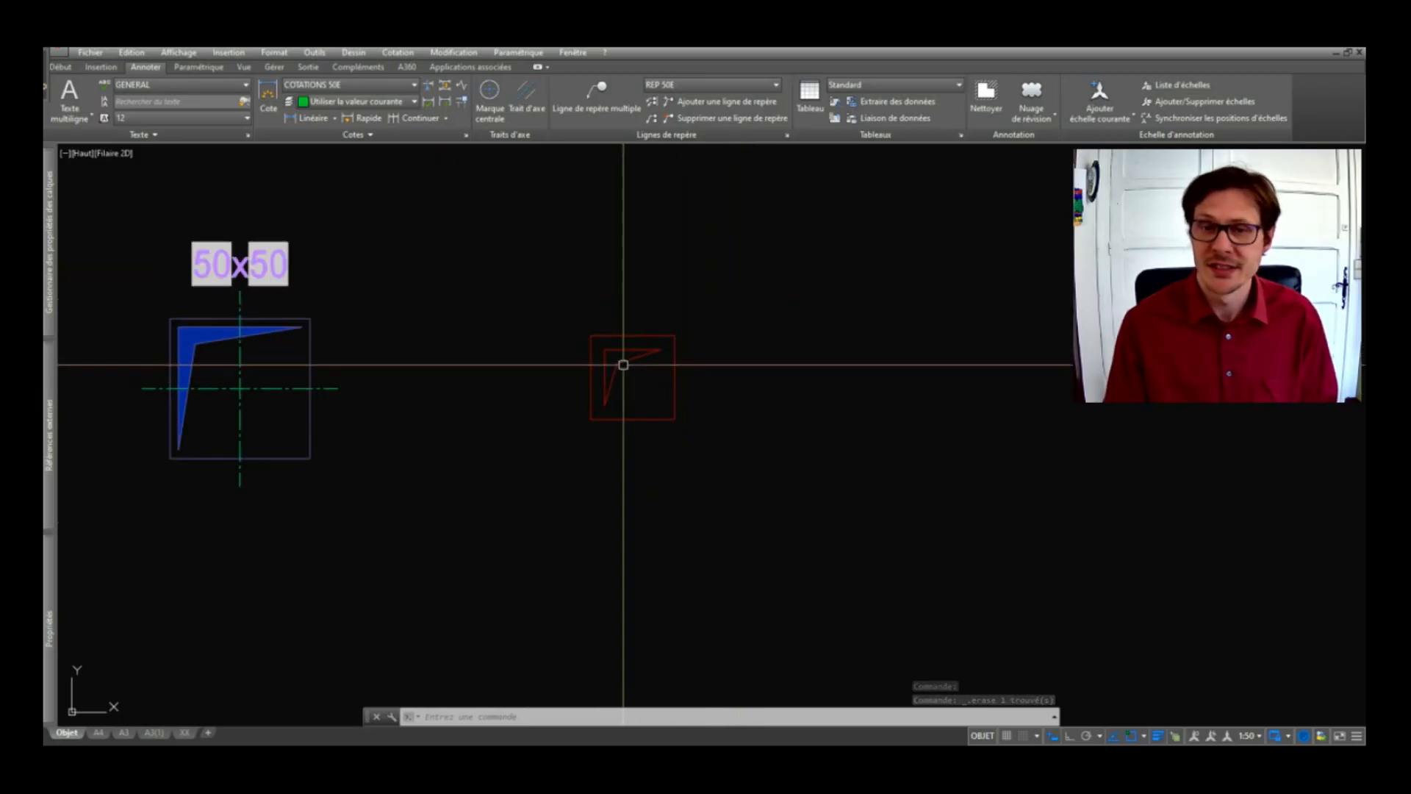
scroll(625, 349, up, 2)
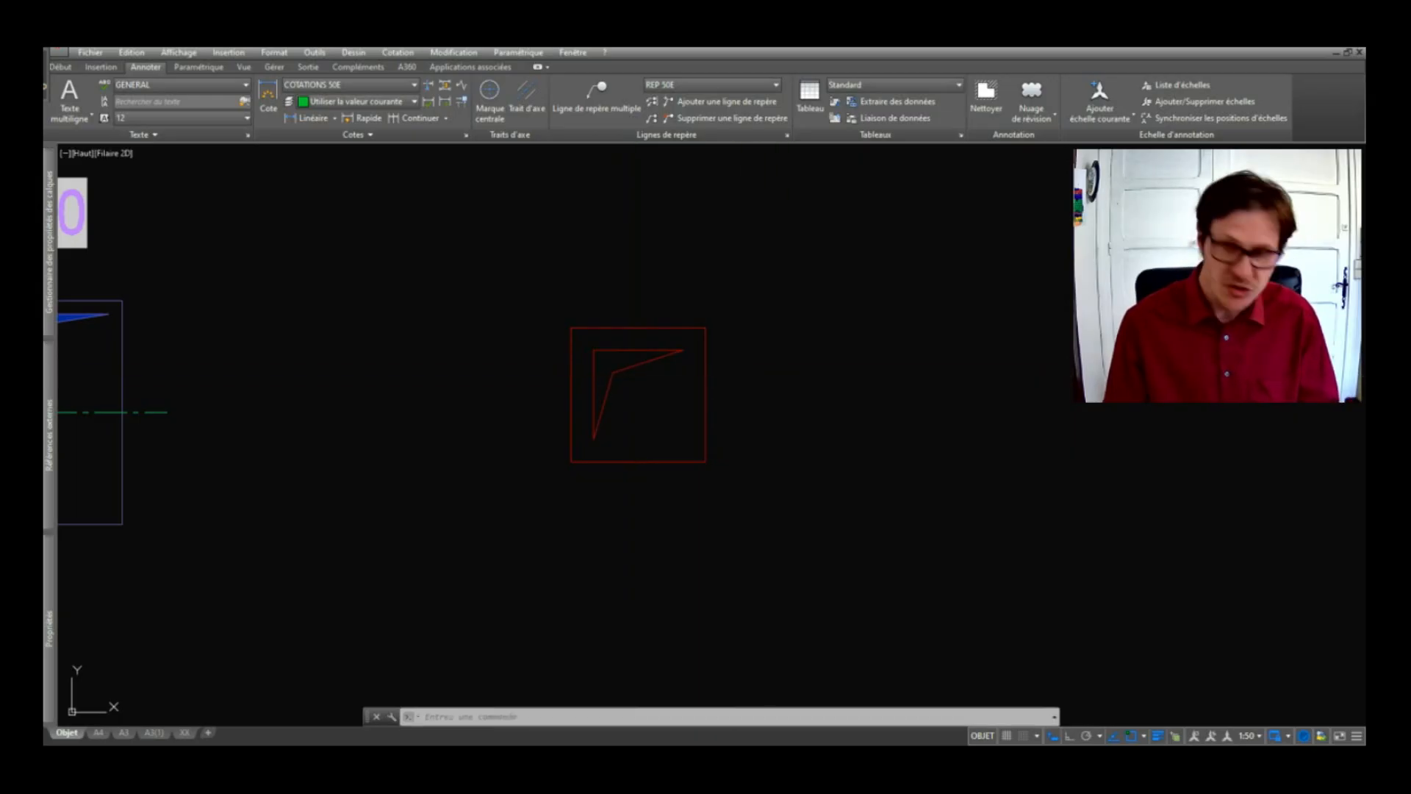
- Try to stretch the right-hand side of the square and polyline horizontally by about 79 units with Ortho on
text(etirer)
key(Return)
click(760, 283)
click(677, 542)
click(699, 507)
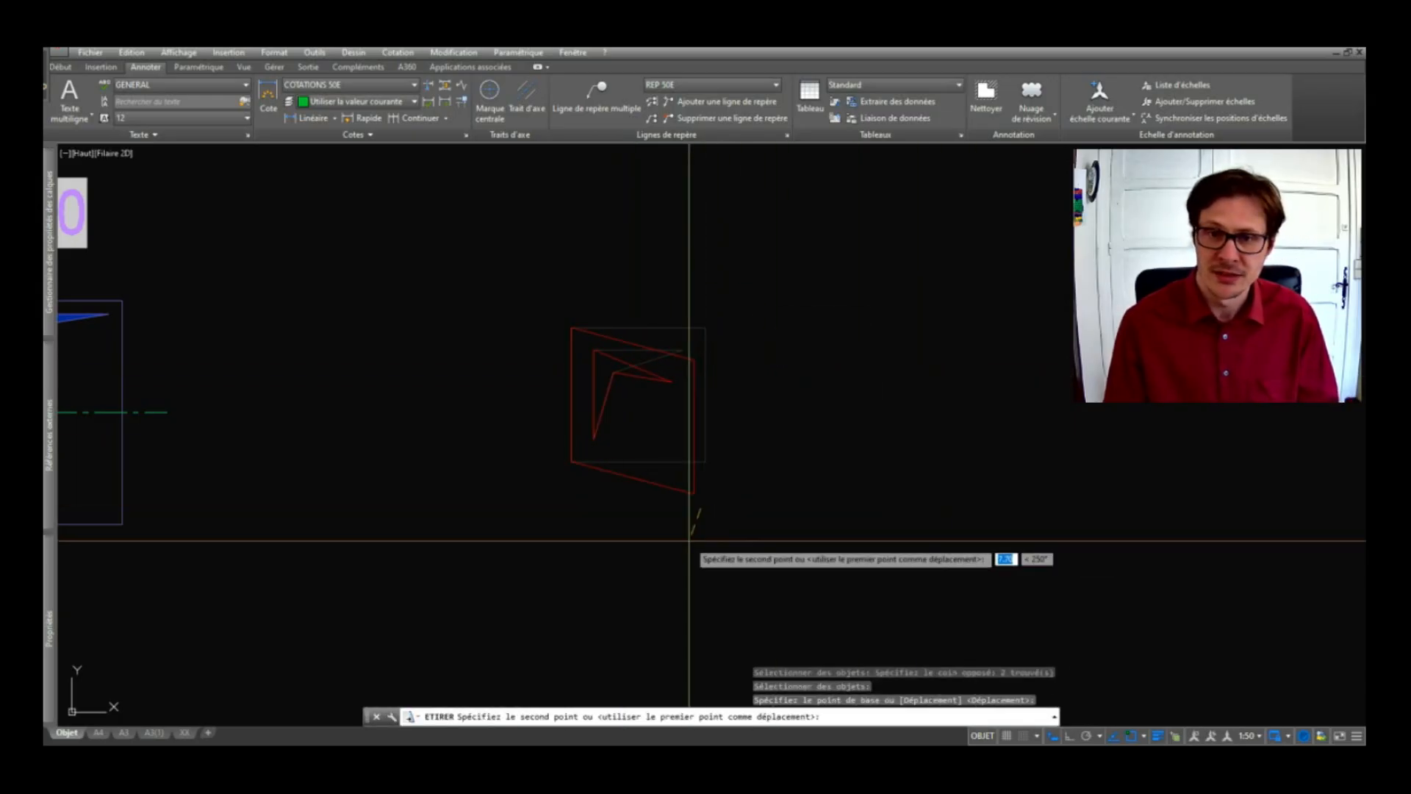
key(F8)
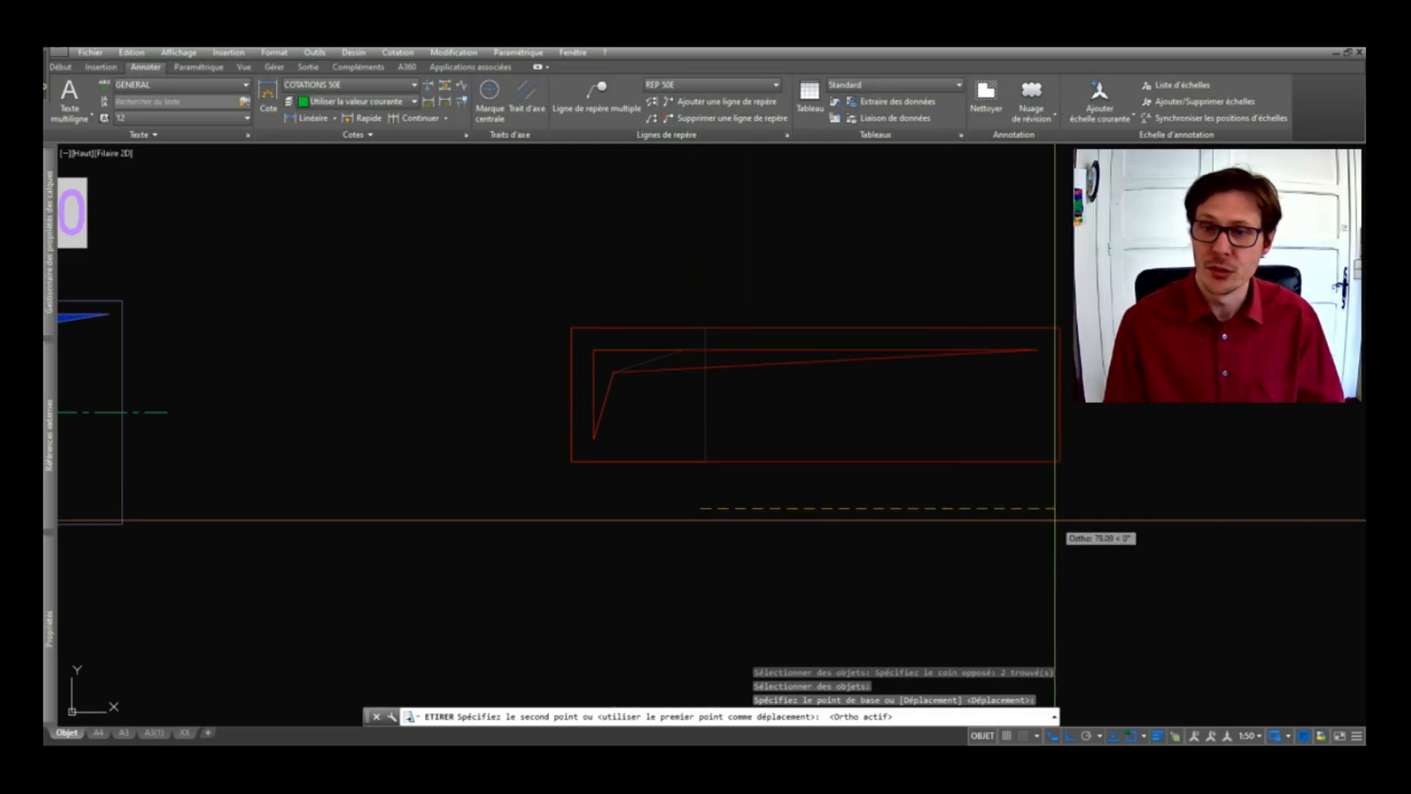
click(1055, 521)
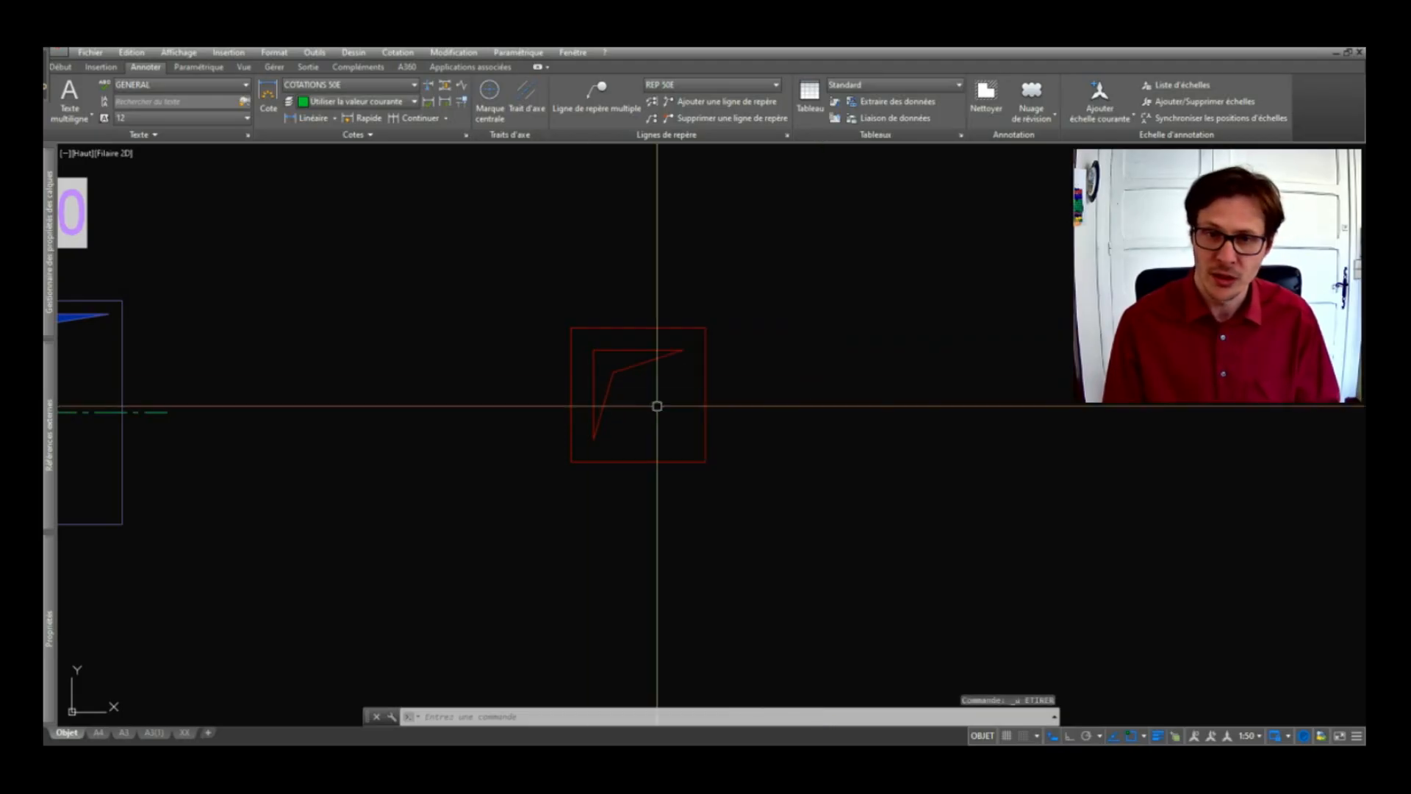
- Copy the square and the polyline together with the square's upper-left corner as base point
scroll(573, 365, down, 2)
scroll(706, 379, up, 2)
click(719, 237)
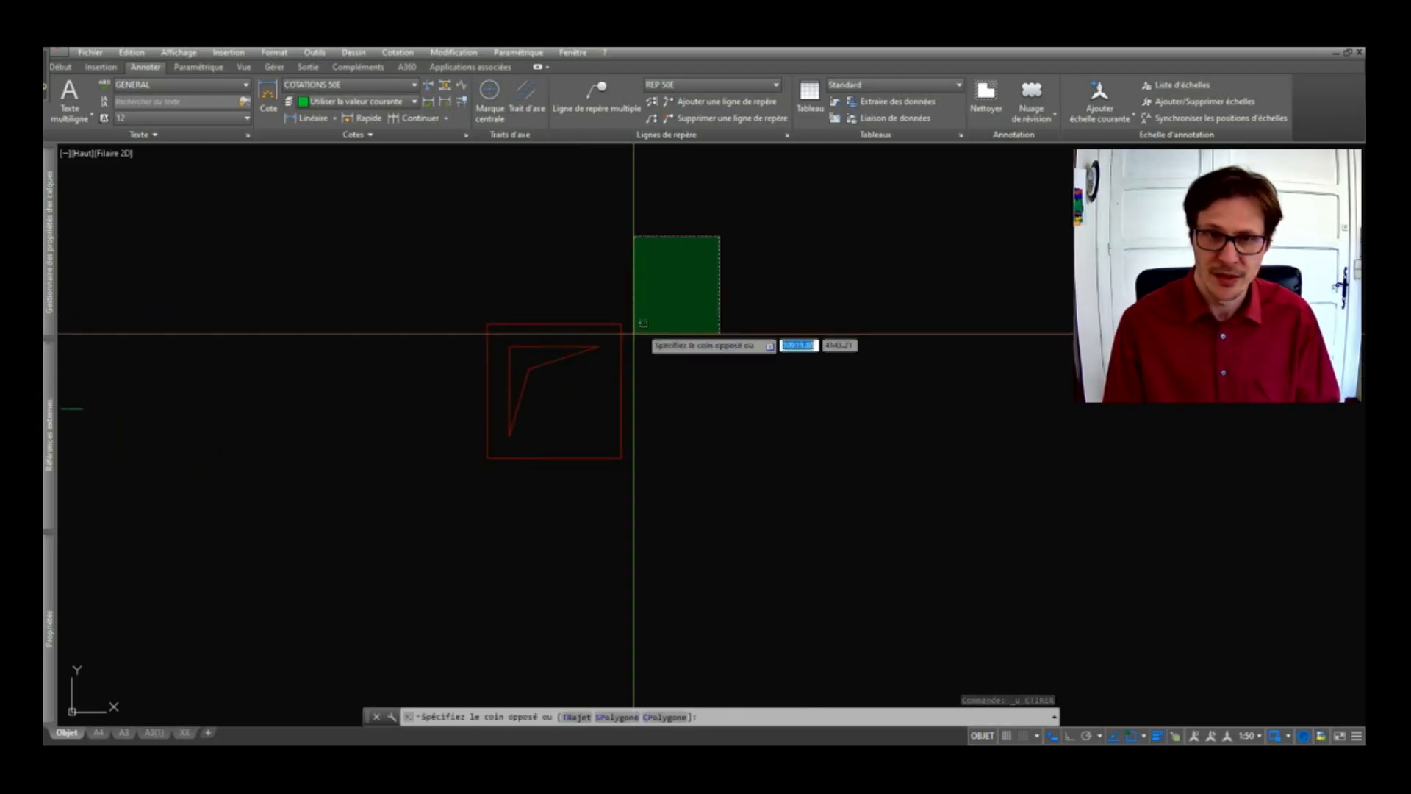
key(Escape)
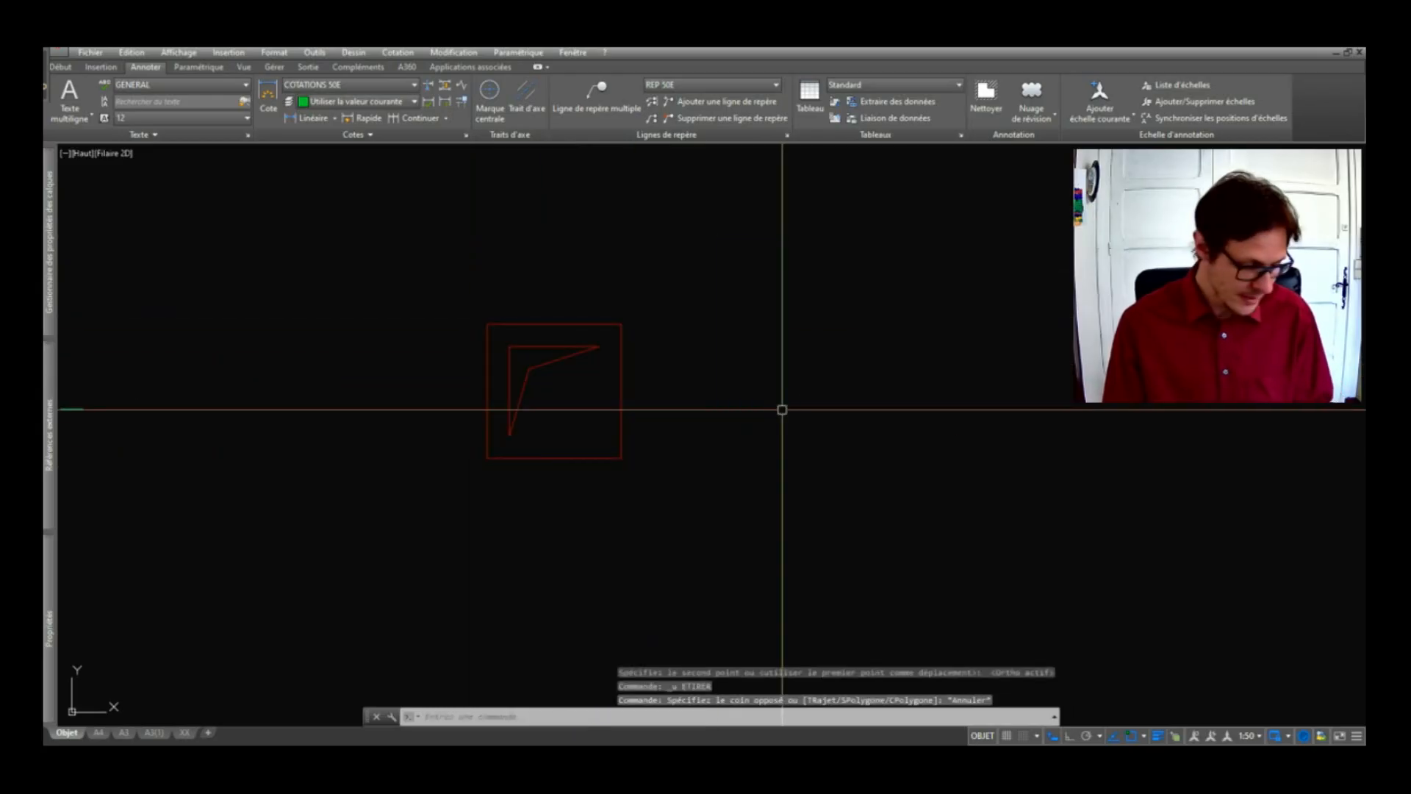
click(701, 283)
click(491, 495)
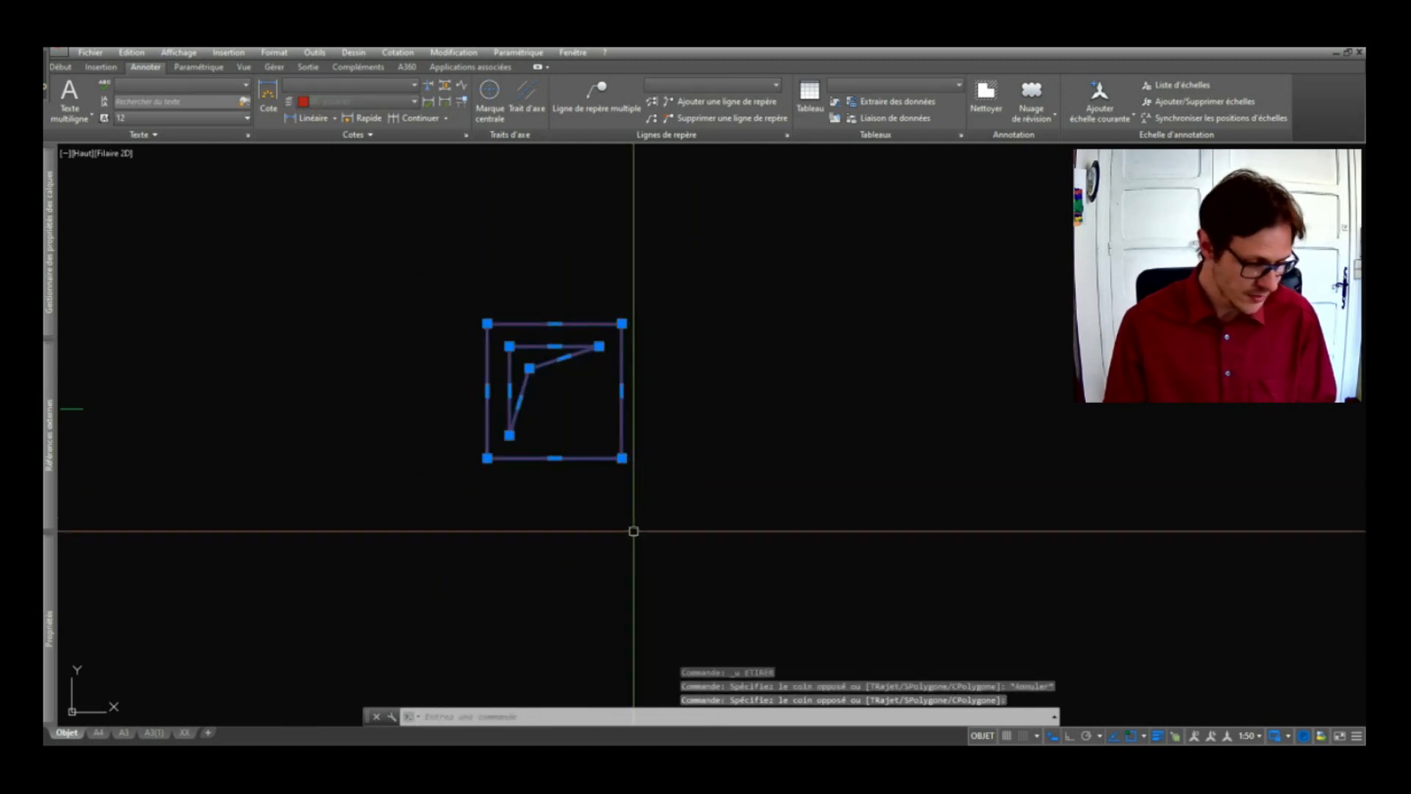
key(ctrl+shift+c)
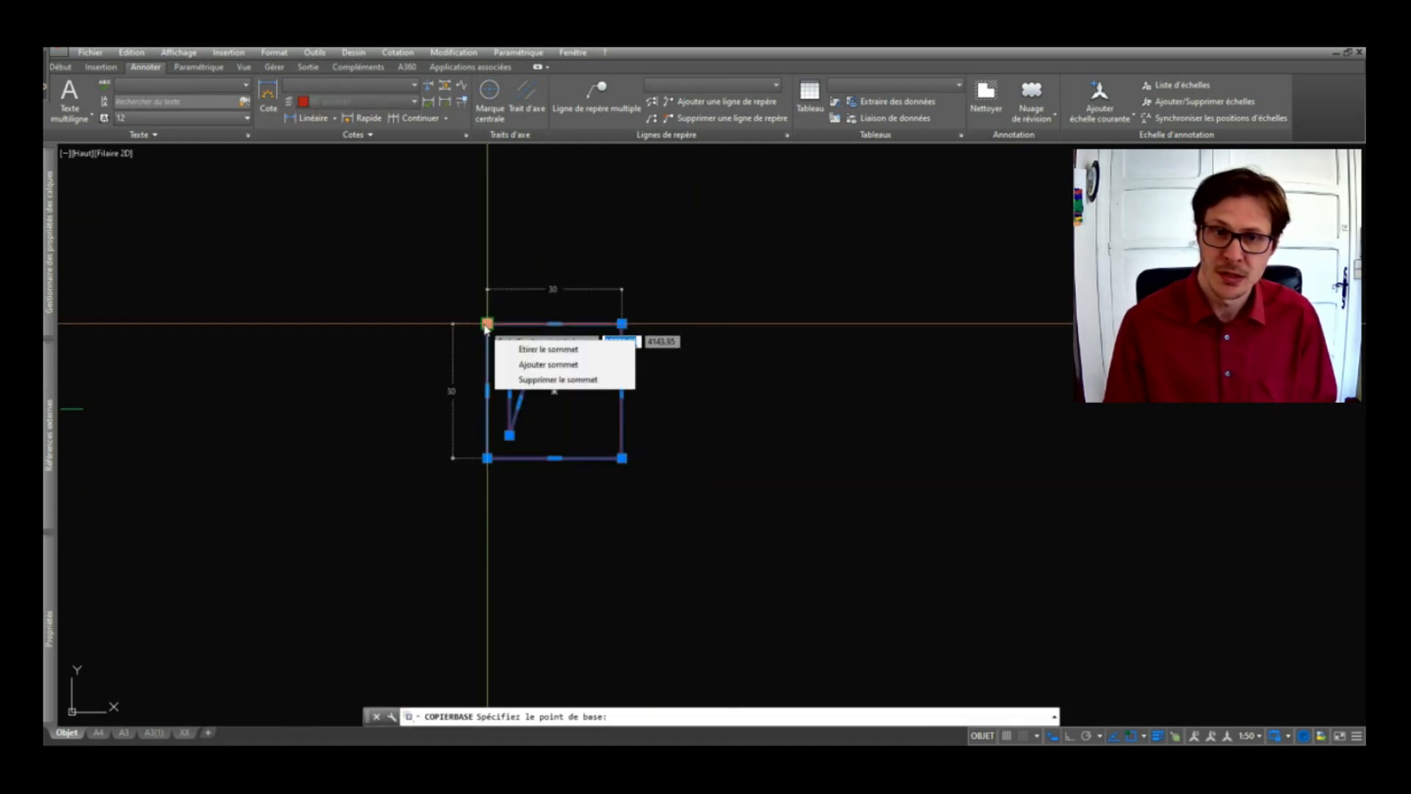
click(486, 323)
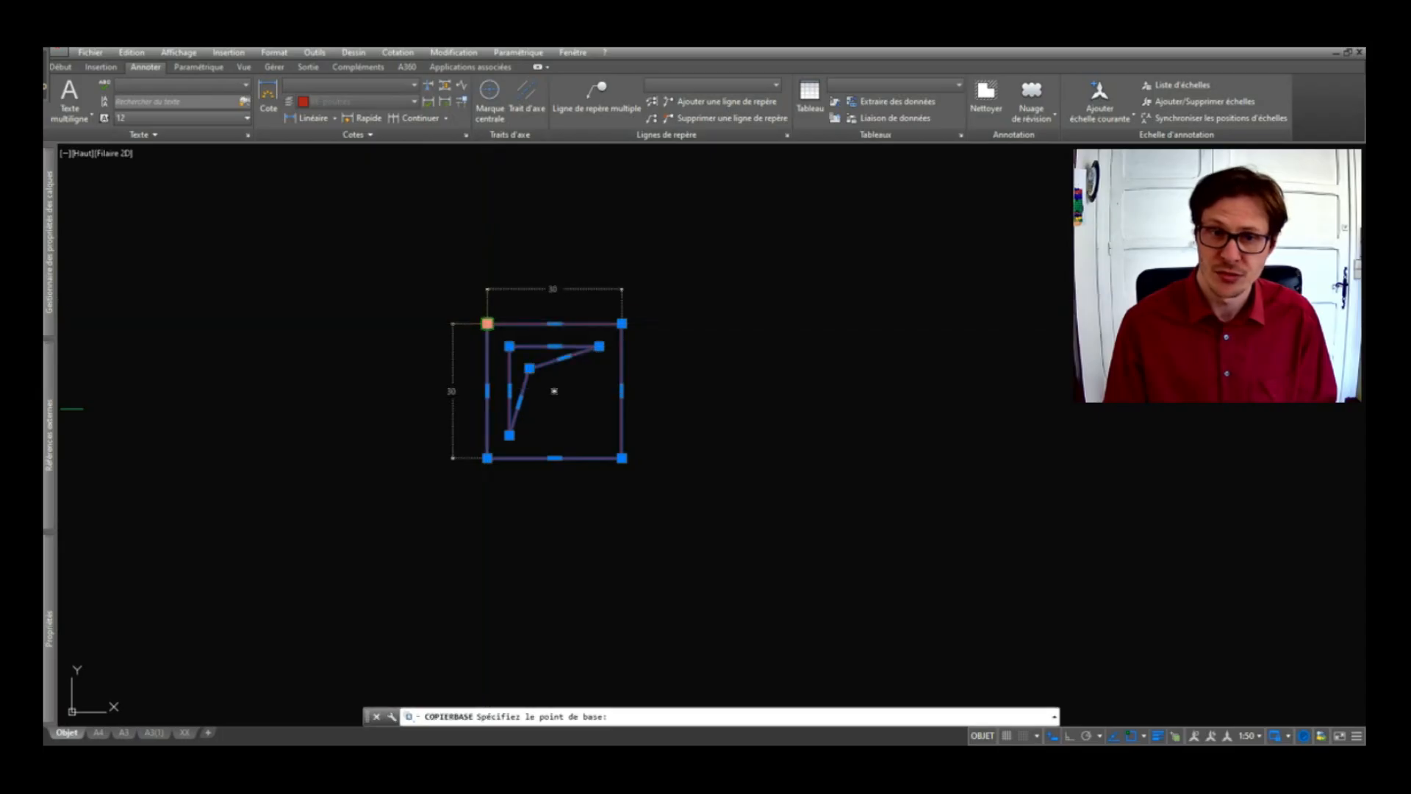
scroll(444, 320, down, 3)
key(Escape)
scroll(585, 338, up, 3)
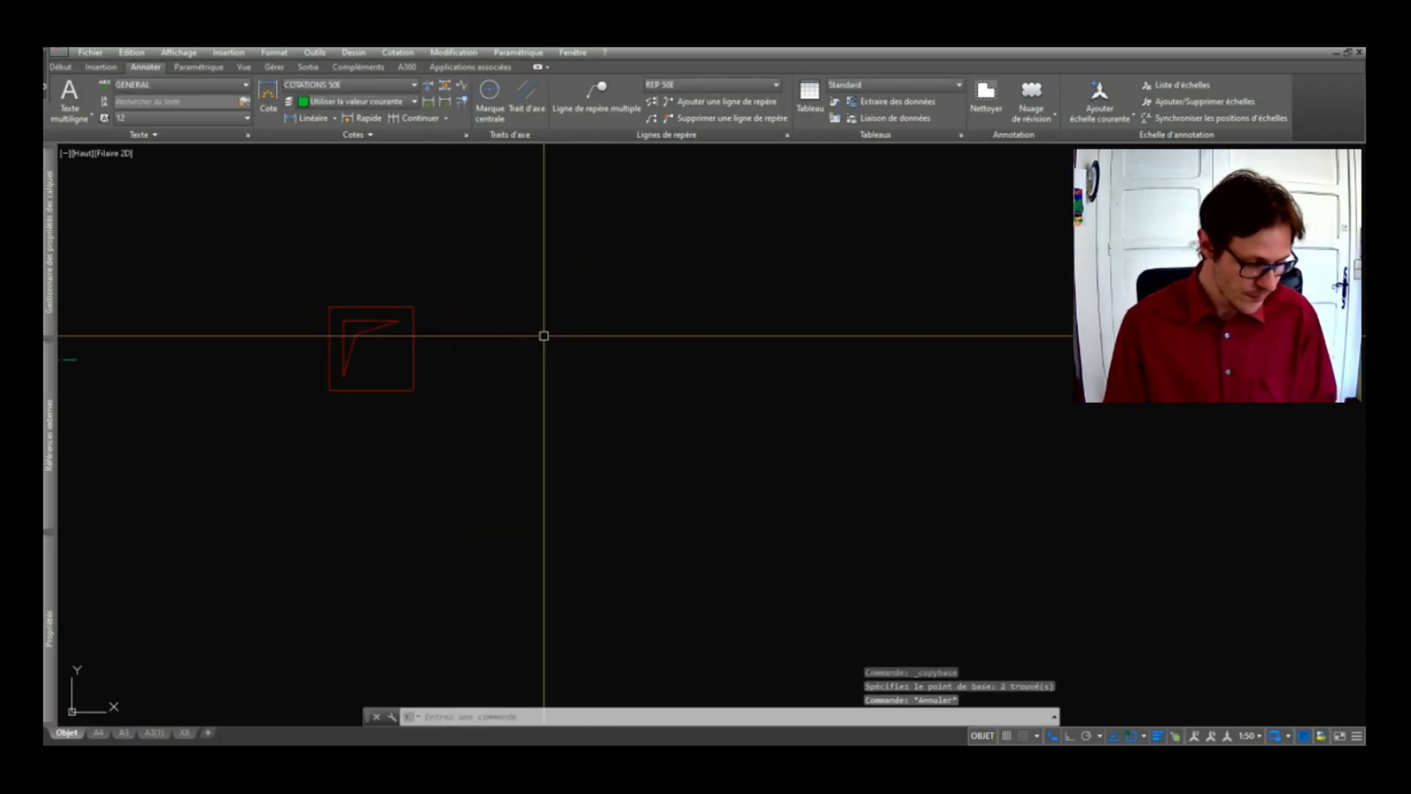
- Paste the copied shapes as a block in the empty space to the right of the originals
key(ctrl+shift+v)
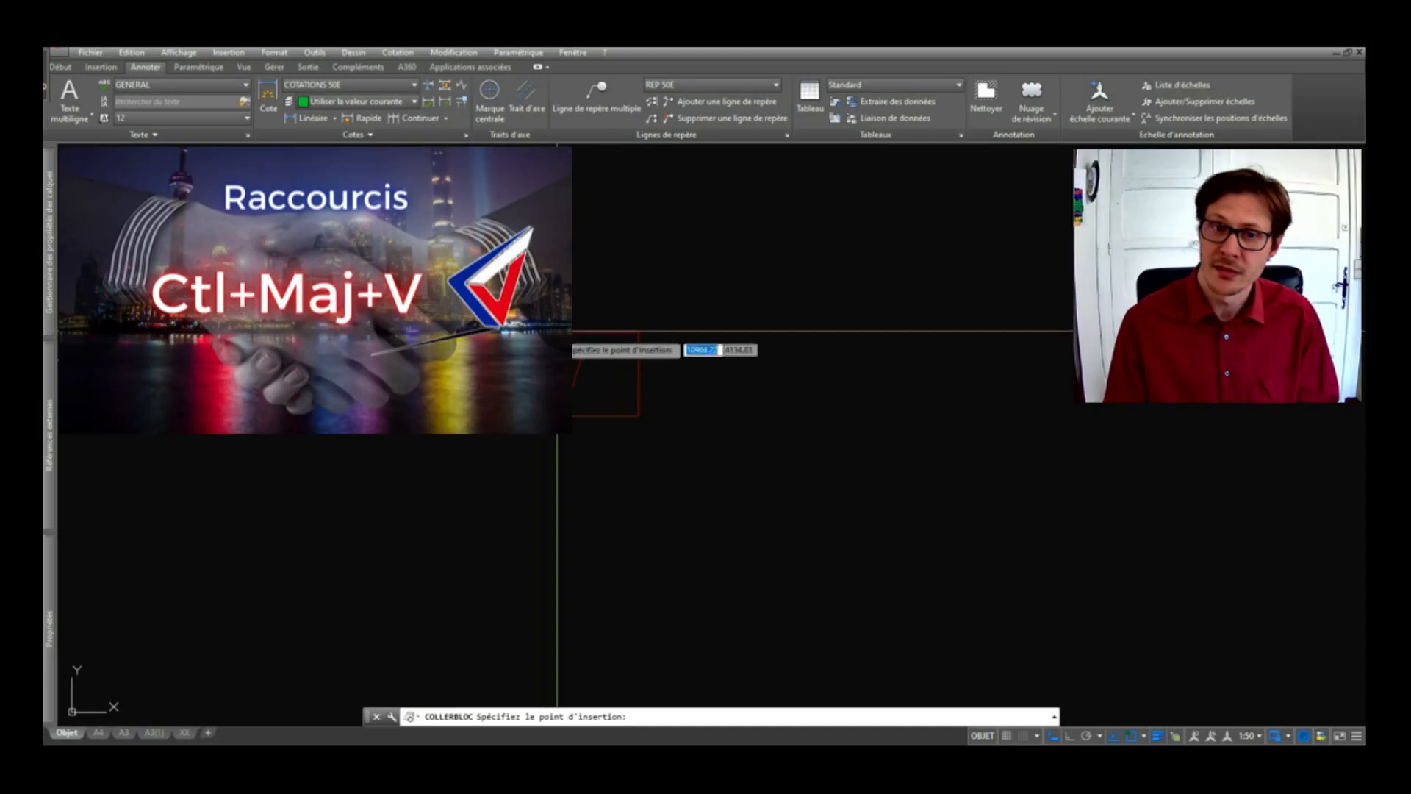
click(633, 301)
click(698, 312)
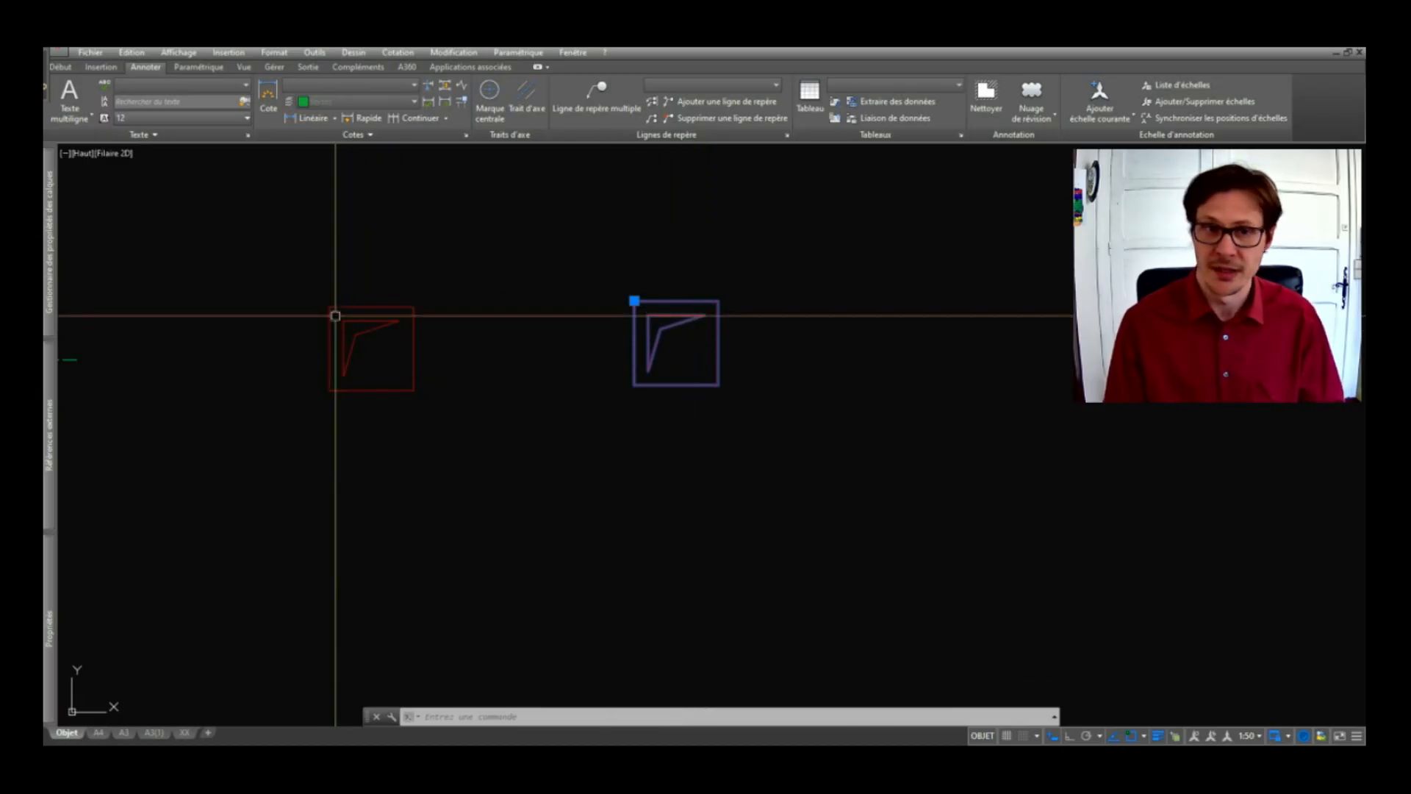
key(ctrl+shift+v)
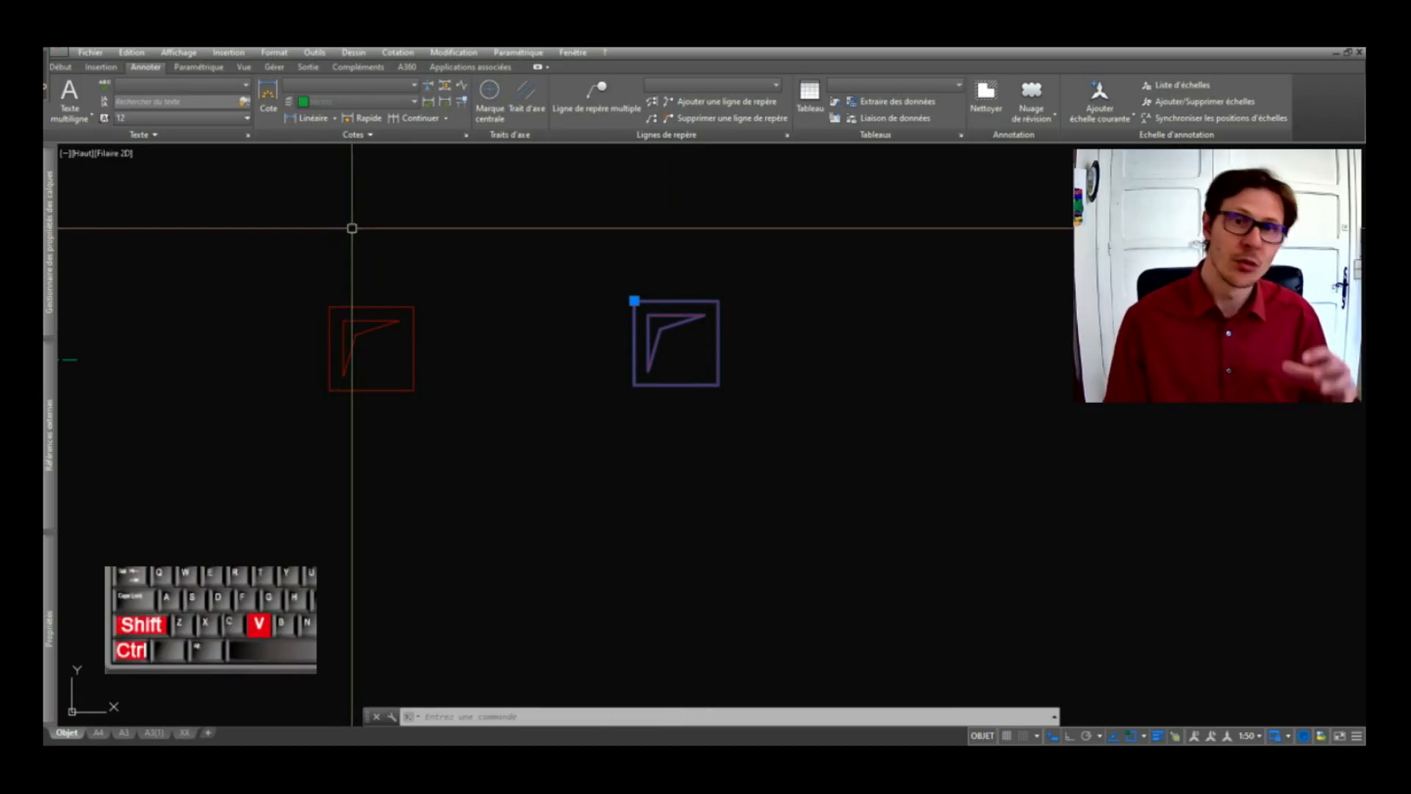
- Identify the pasted block's automatic name in the block definition list and rename the block as RESA
double_click(652, 300)
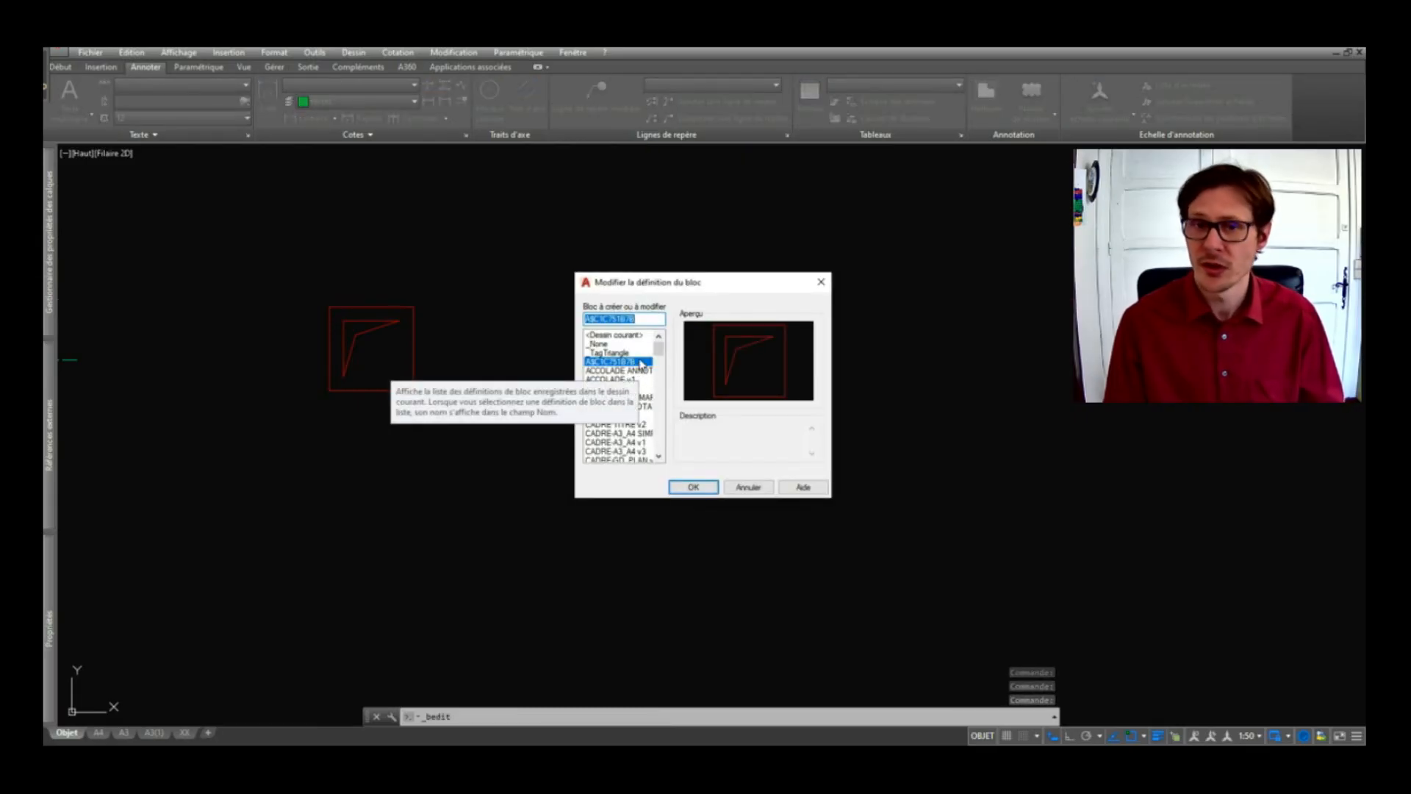
key(Escape)
text(re)
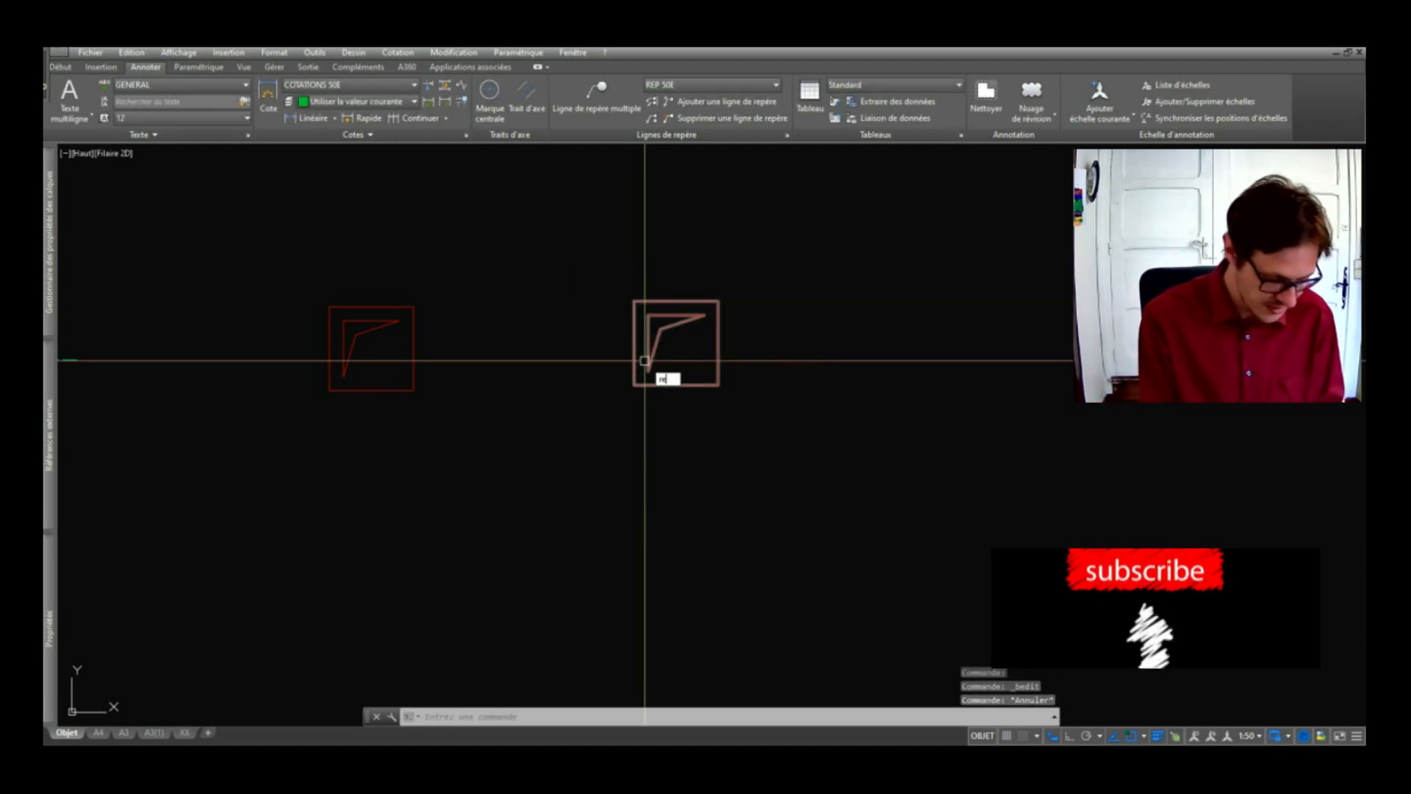
text(nommer)
key(Return)
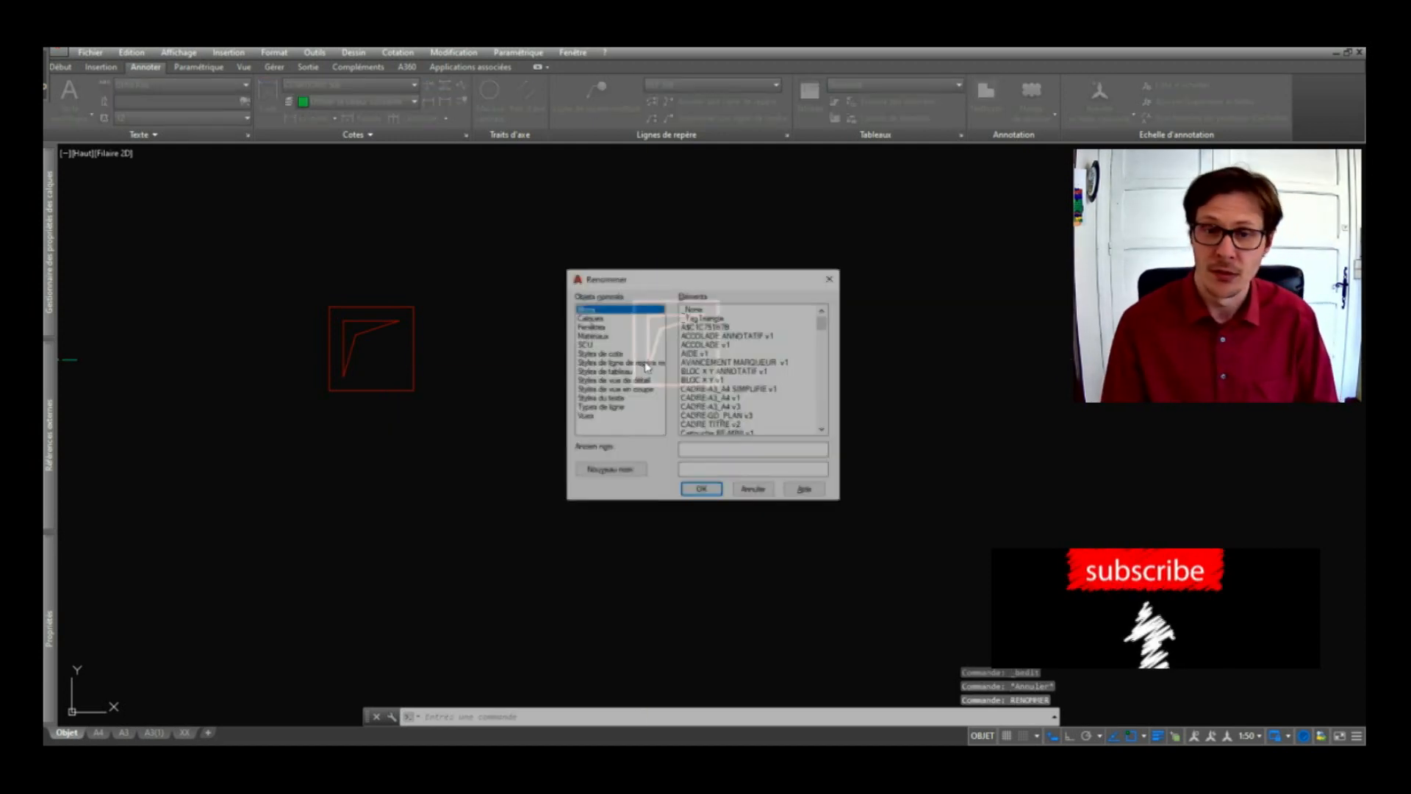
click(721, 326)
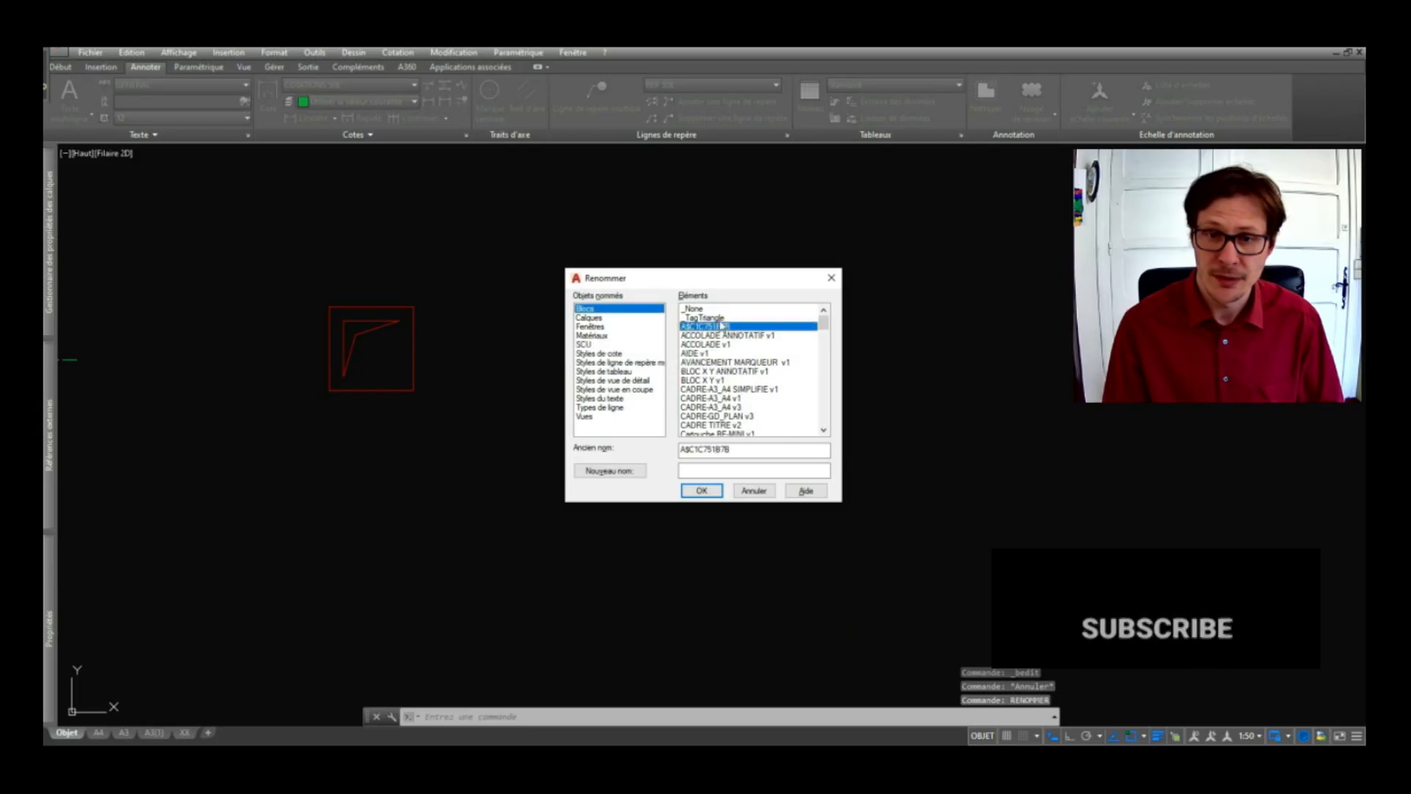
click(723, 470)
text(RESA)
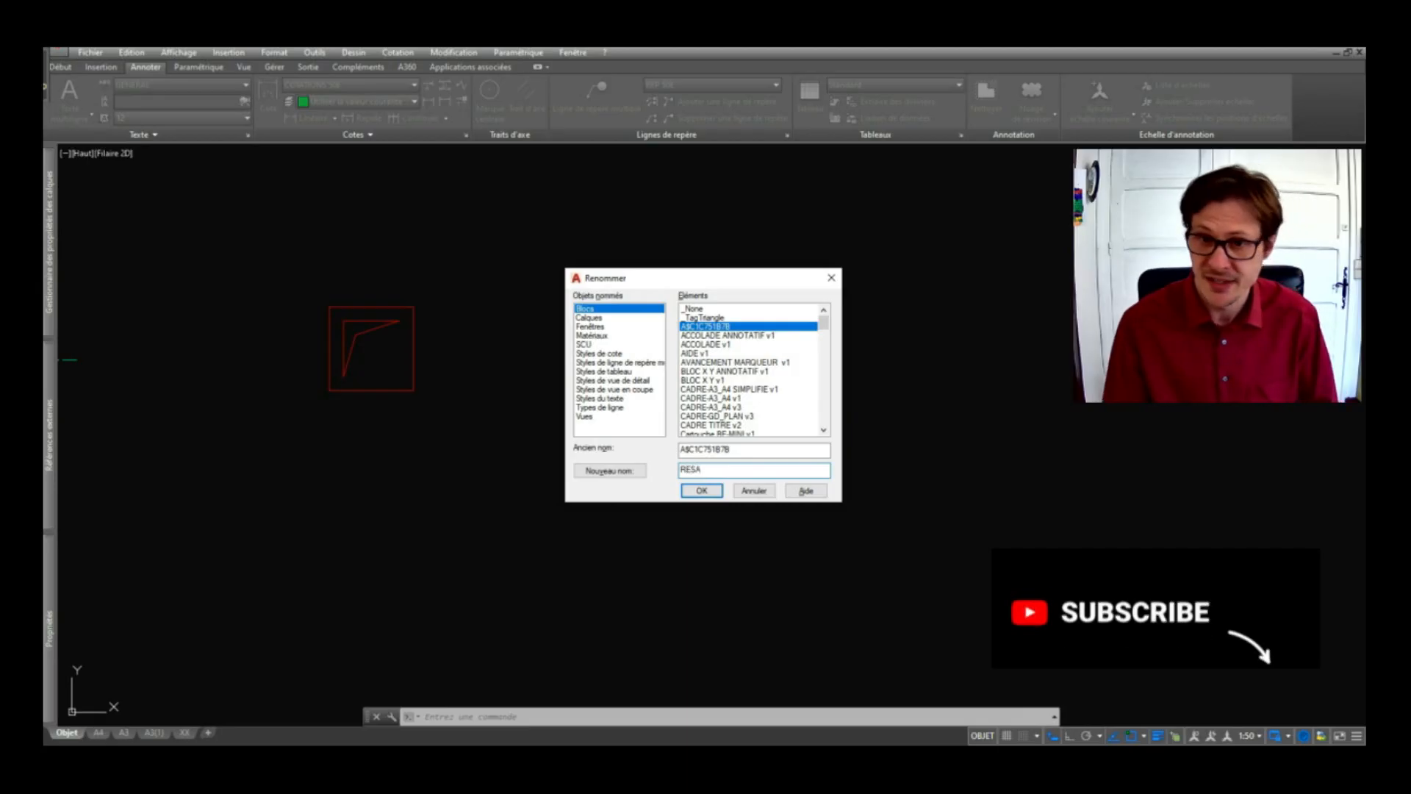
key(Return)
- Check the RESA block's entry in the block definition dialog without opening it for editing
click(679, 322)
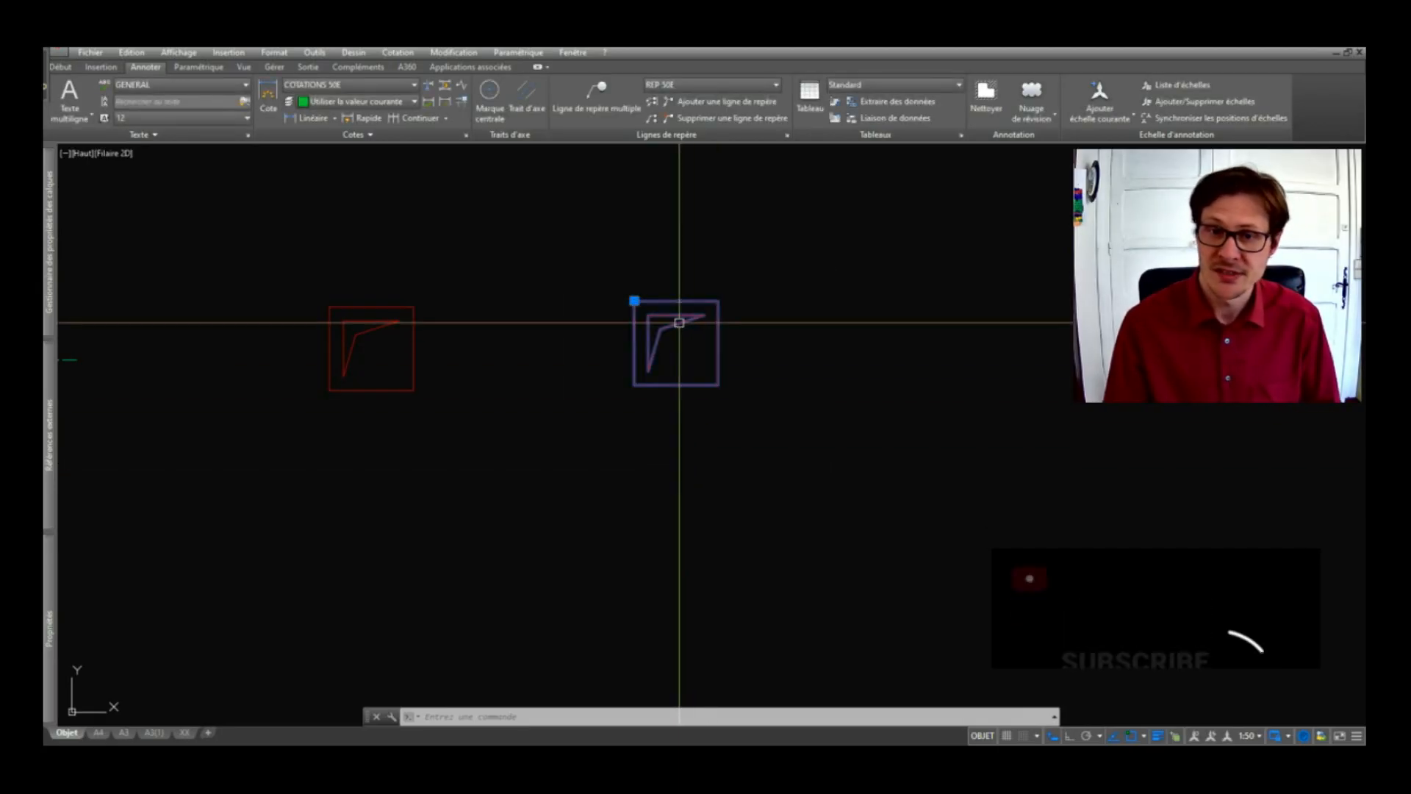
double_click(679, 322)
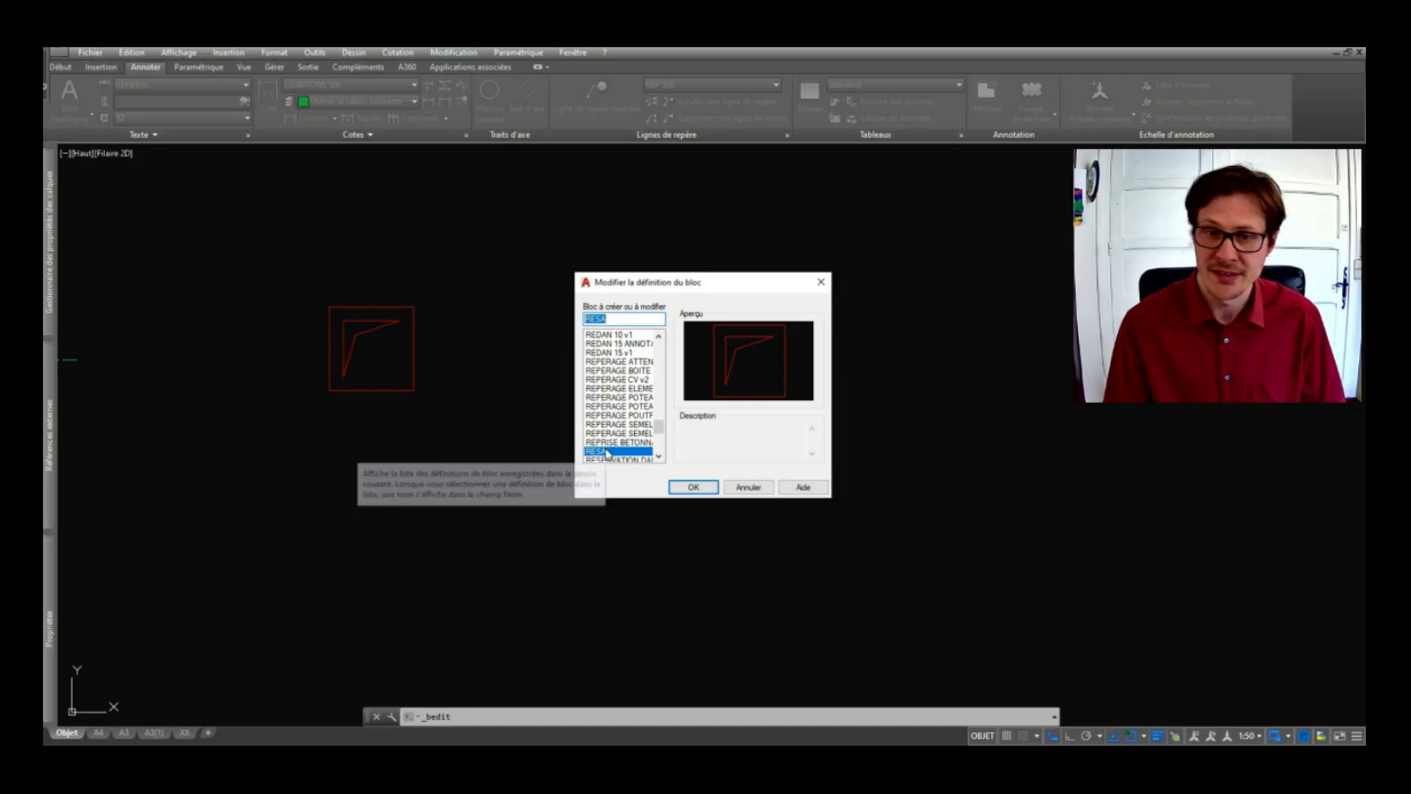
key(Escape)
mouse_move(714, 301)
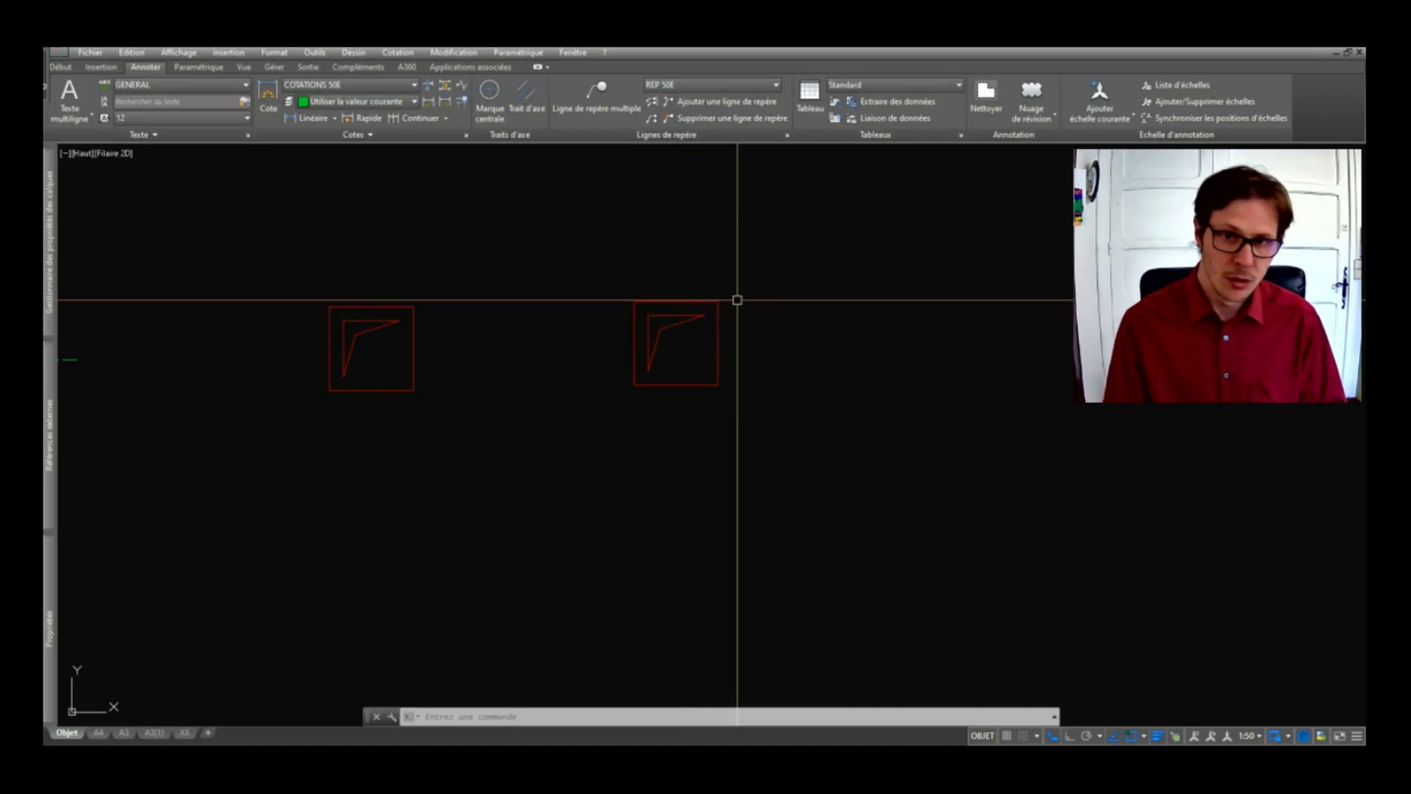
- Open the RESA block in the Block Editor
mouse_move(828, 321)
middle_down()
mouse_move(750, 346)
mouse_move(832, 394)
middle_up()
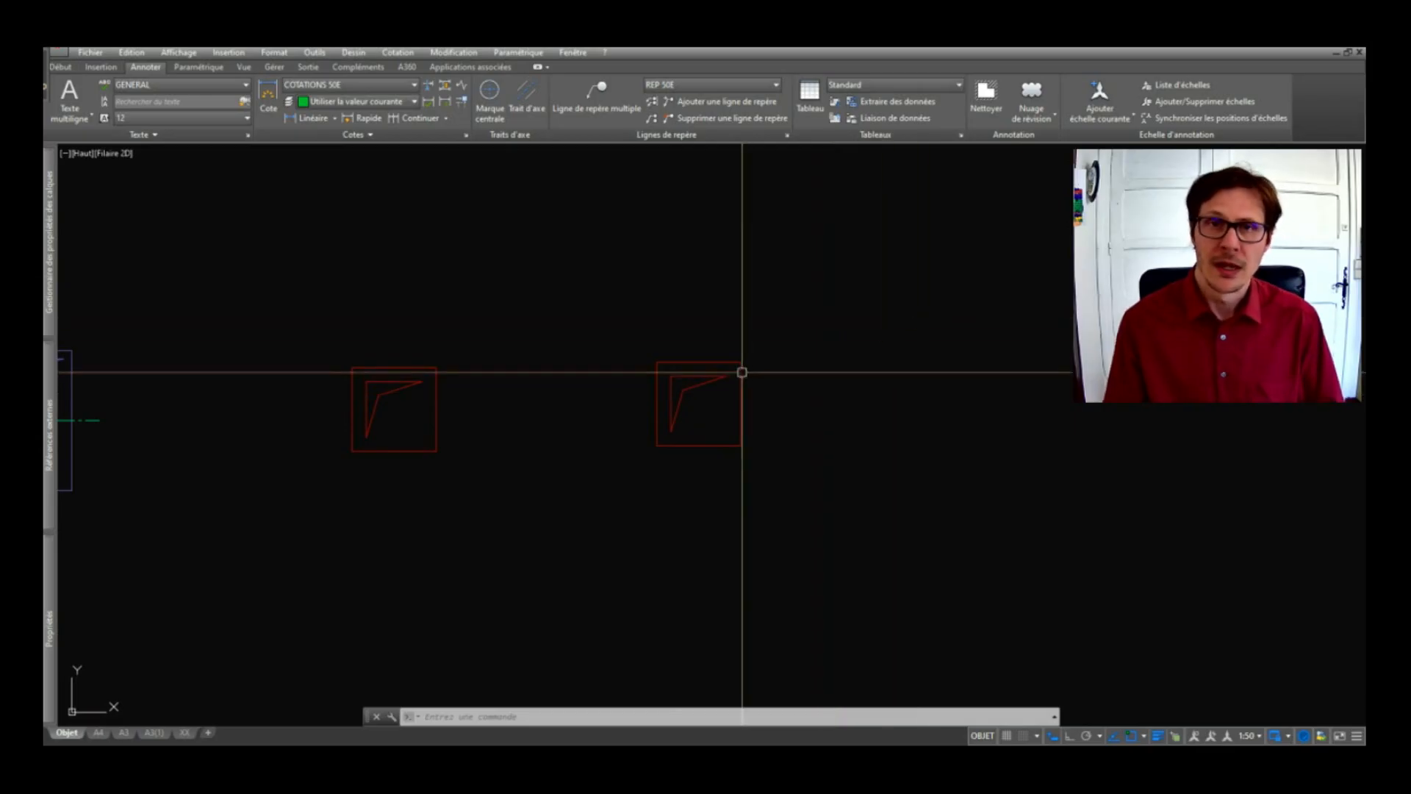
click(722, 359)
right_click(722, 359)
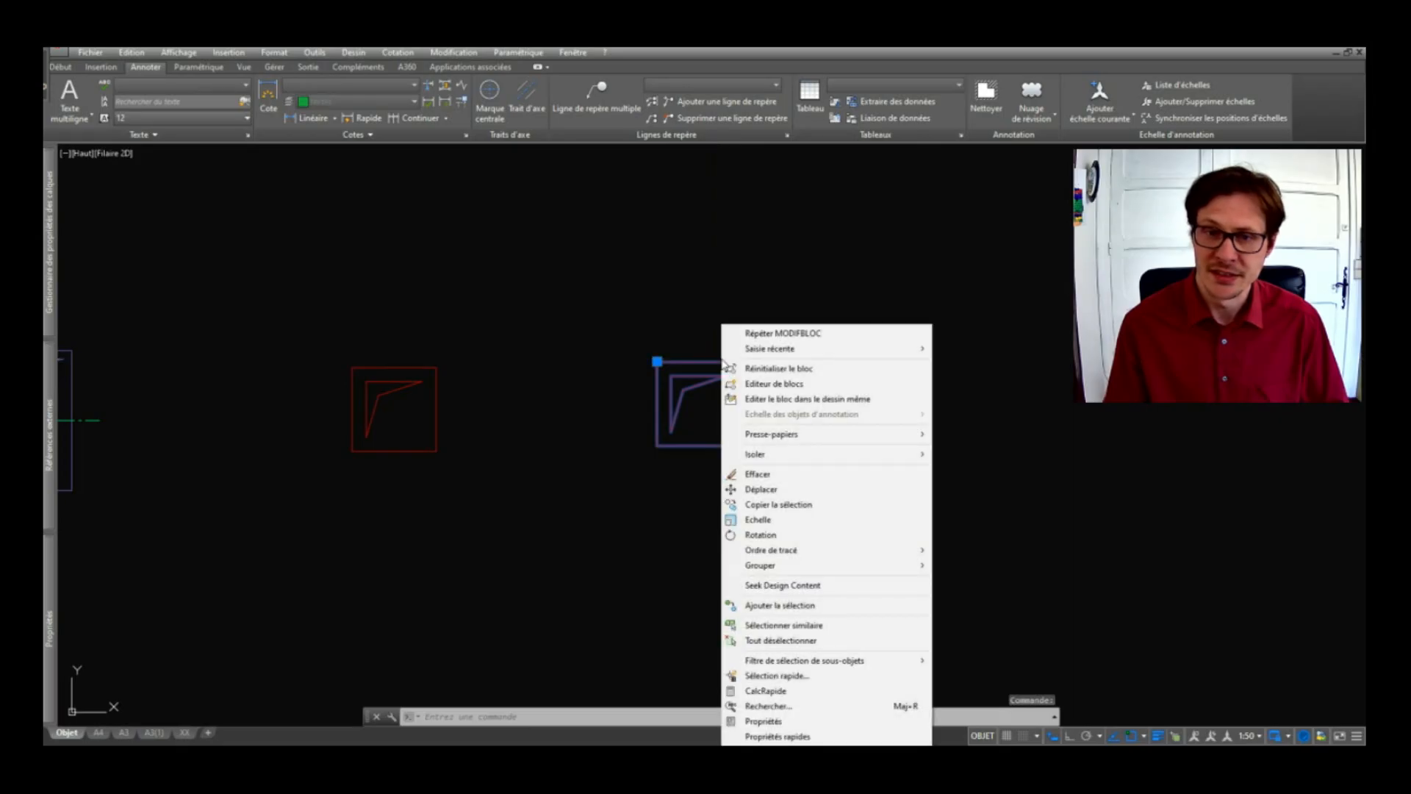
click(789, 384)
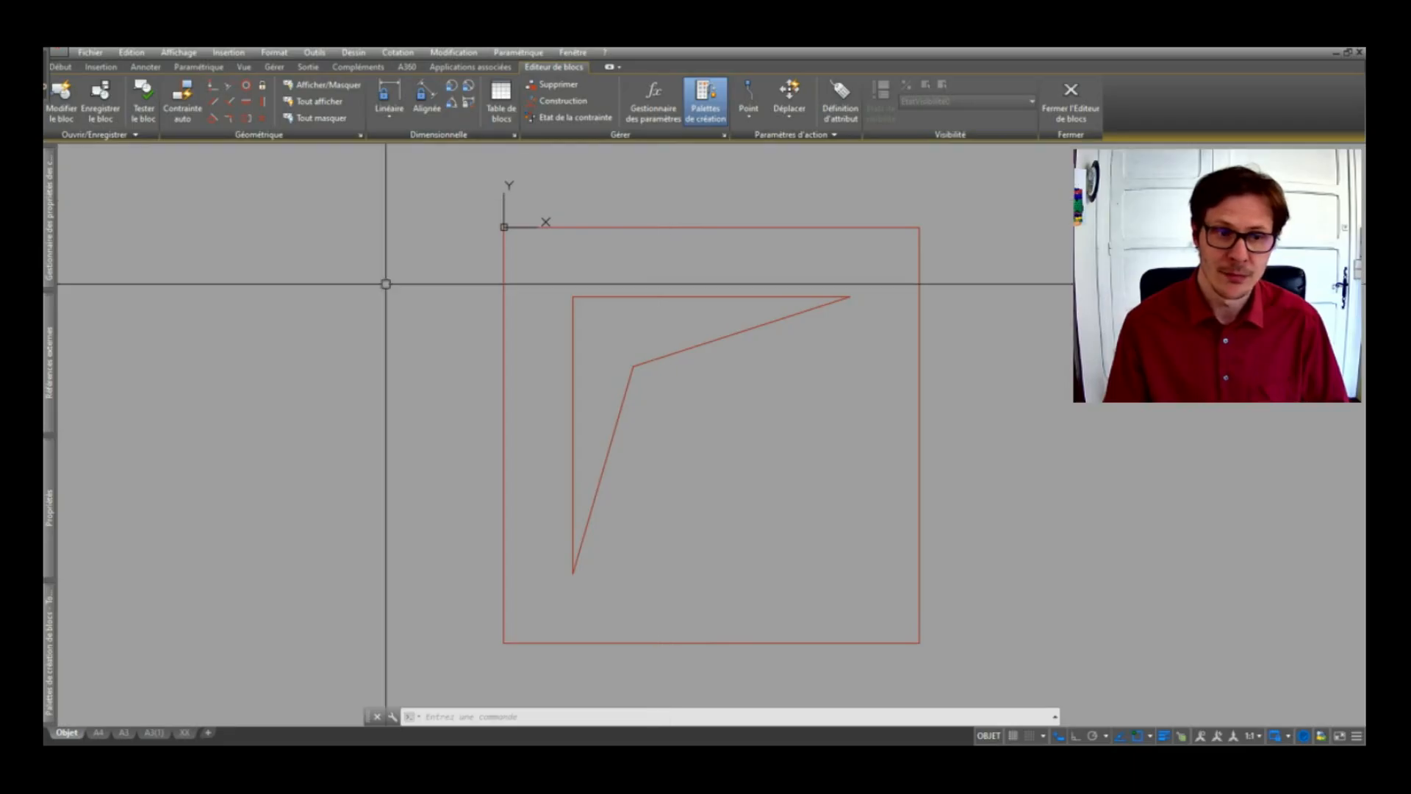
- View the block authoring palette's parameters and the list of available palettes
mouse_move(59, 642)
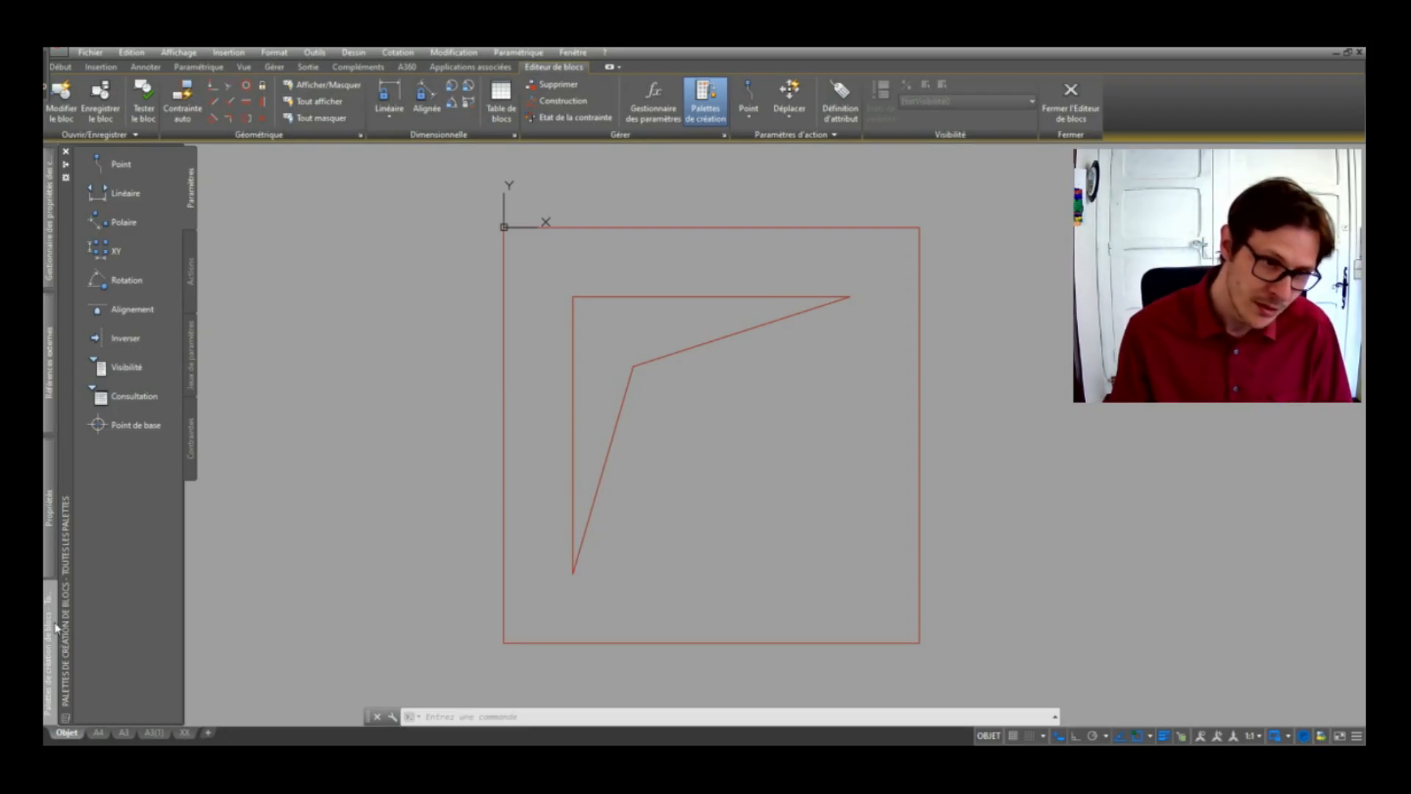
click(314, 53)
mouse_move(371, 90)
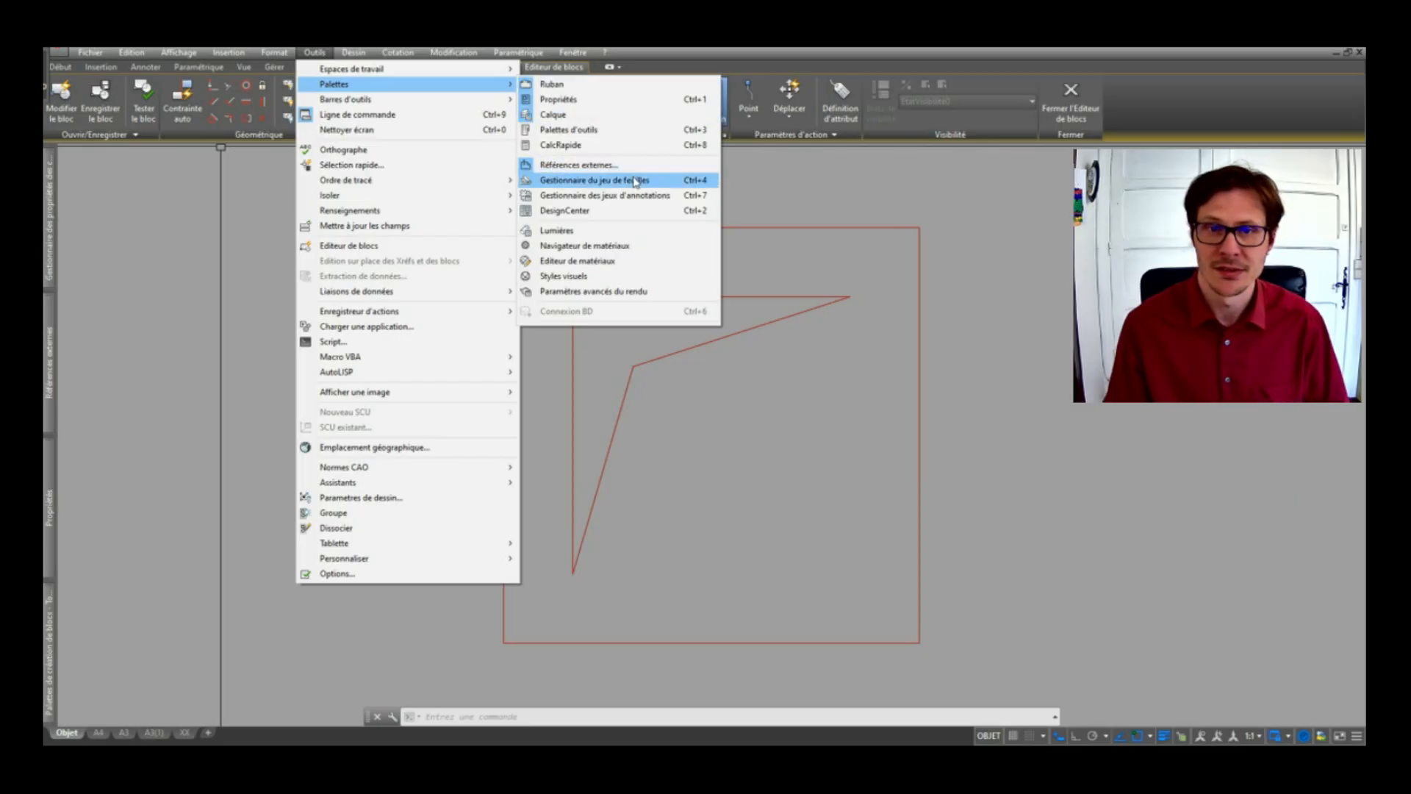
click(814, 183)
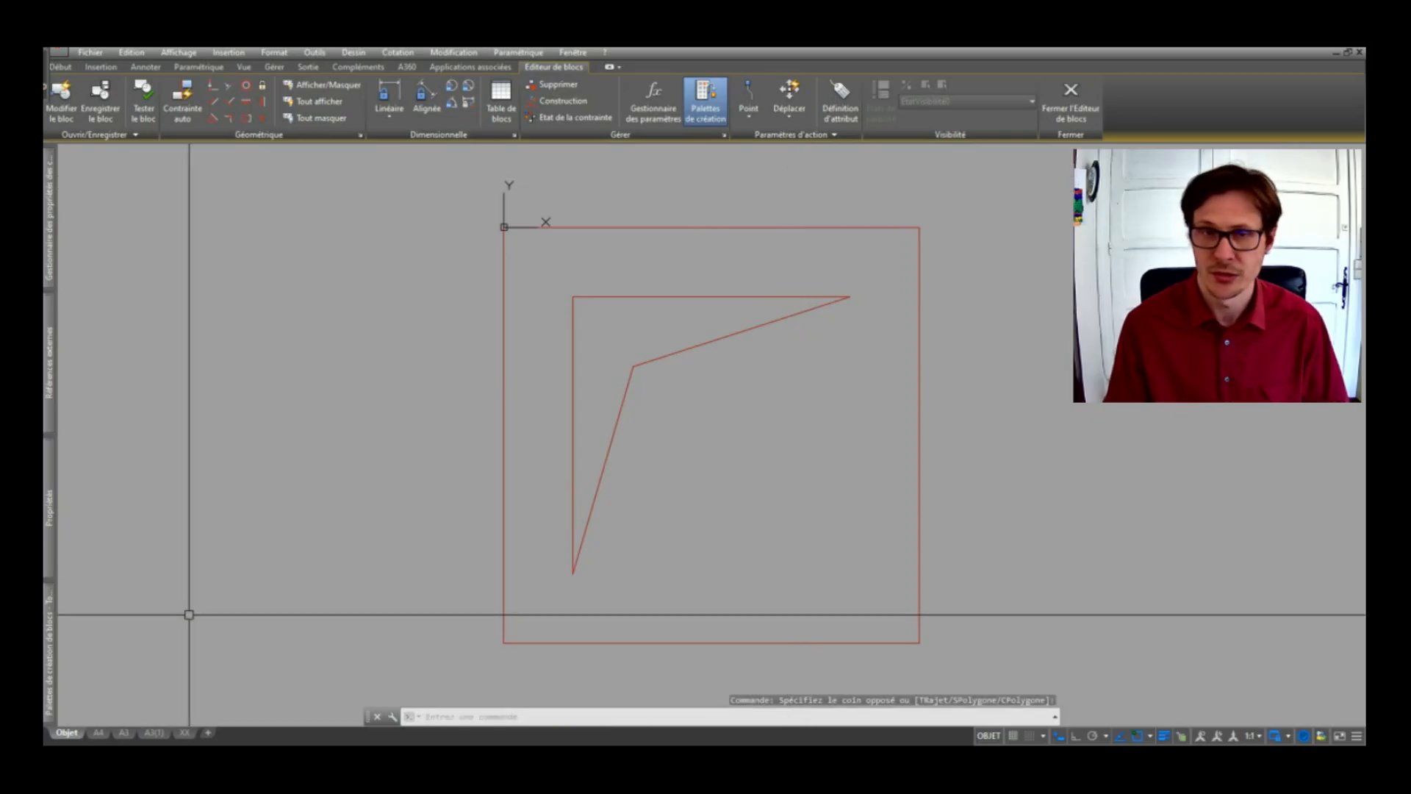
- View the block authoring palettes' display options, including automatic hiding, and the list of available parameter types
mouse_move(46, 621)
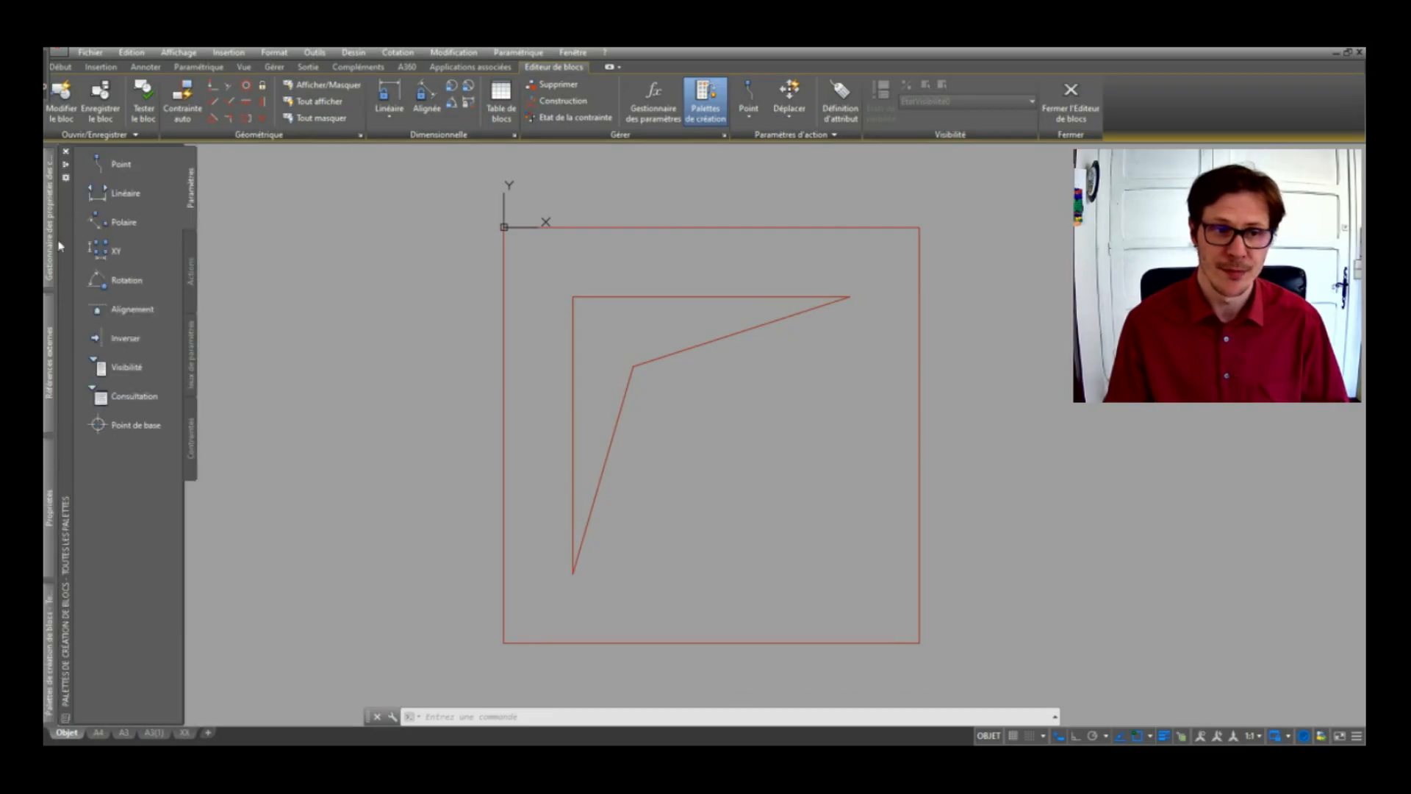
click(67, 178)
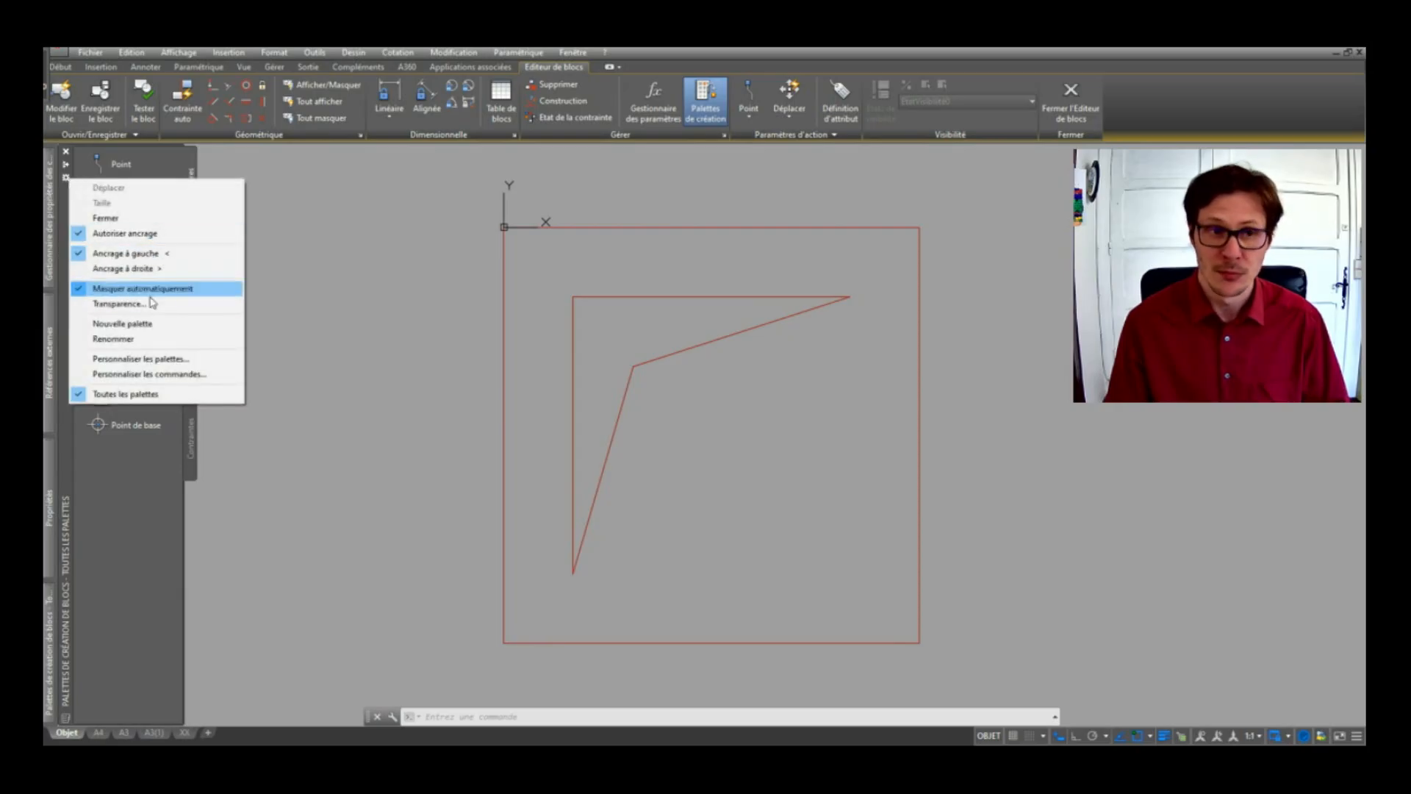
click(173, 291)
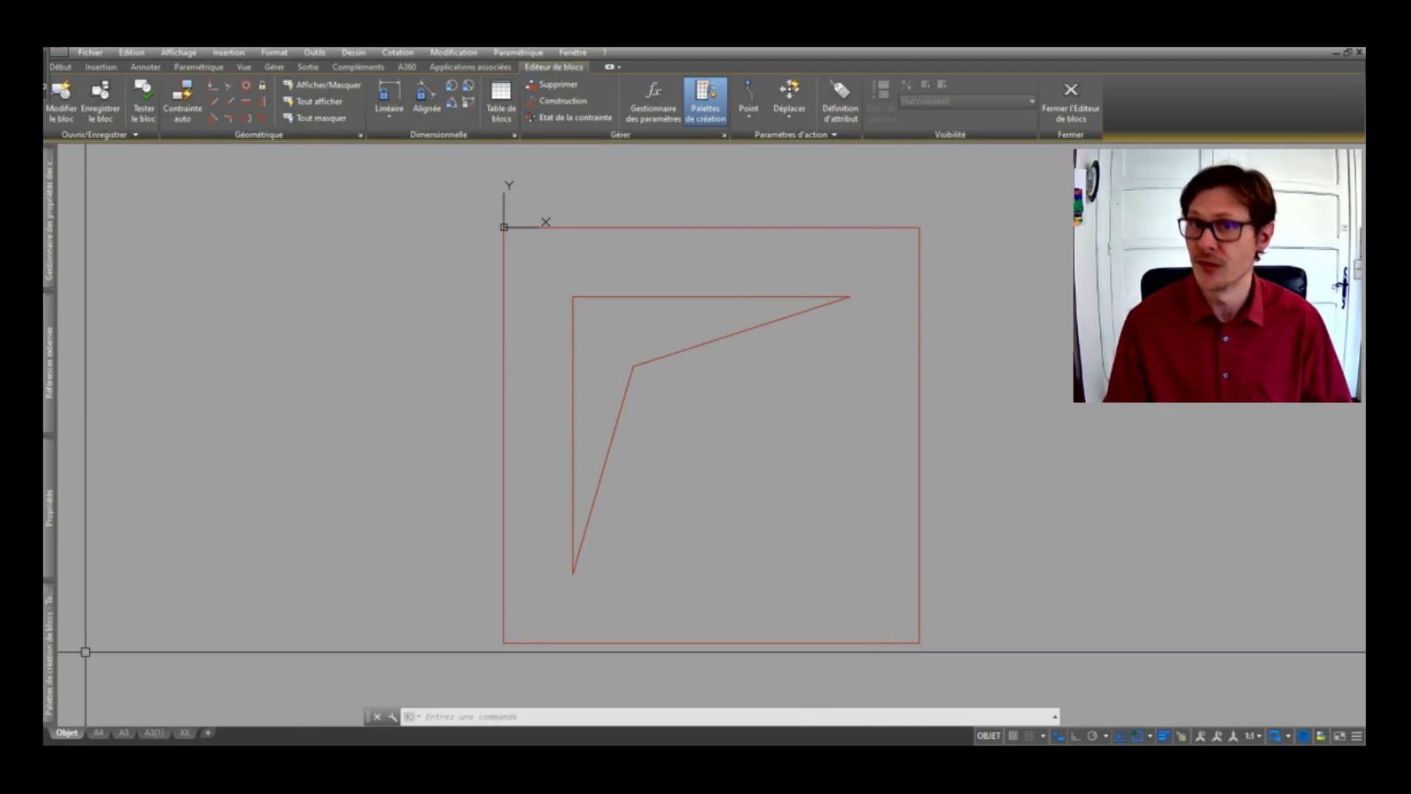
mouse_move(53, 643)
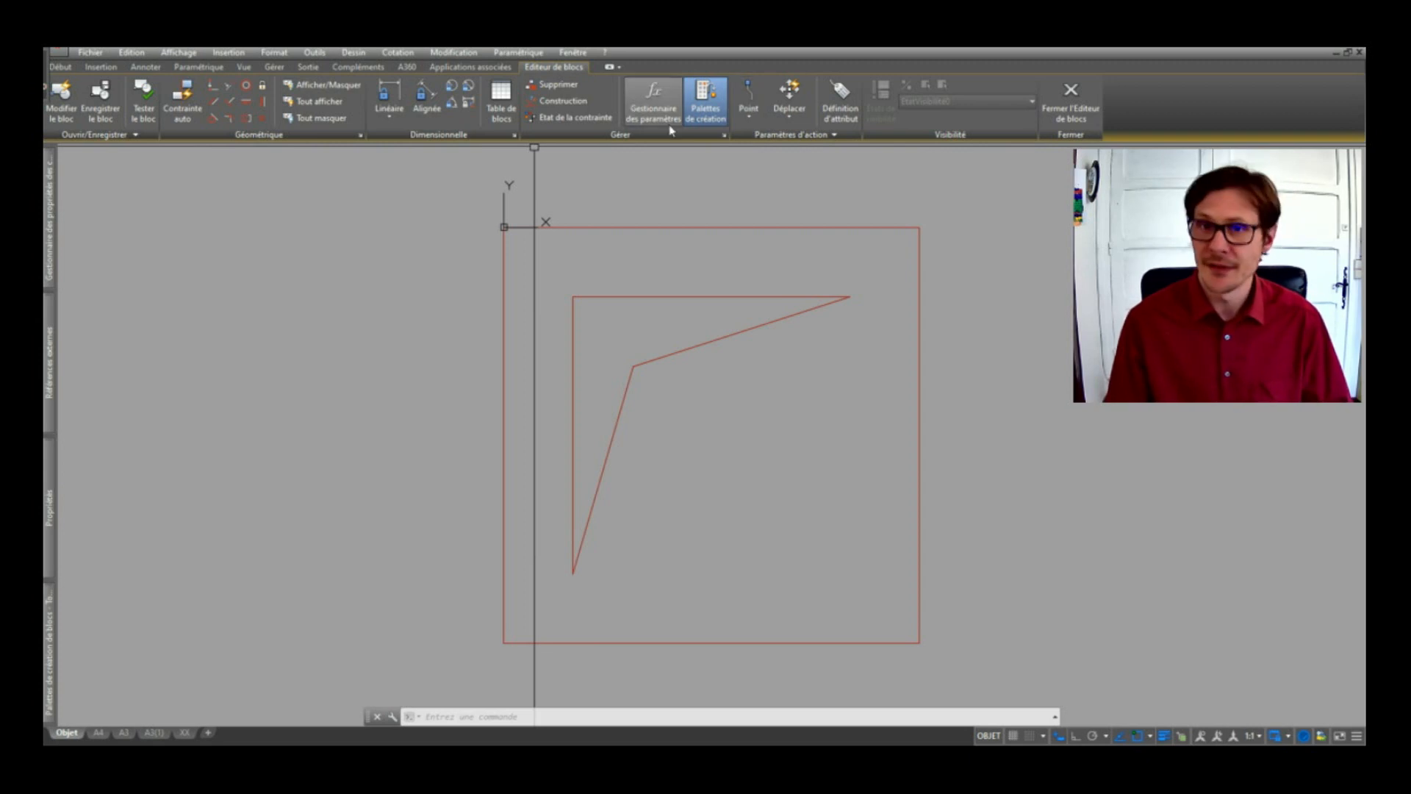
click(757, 122)
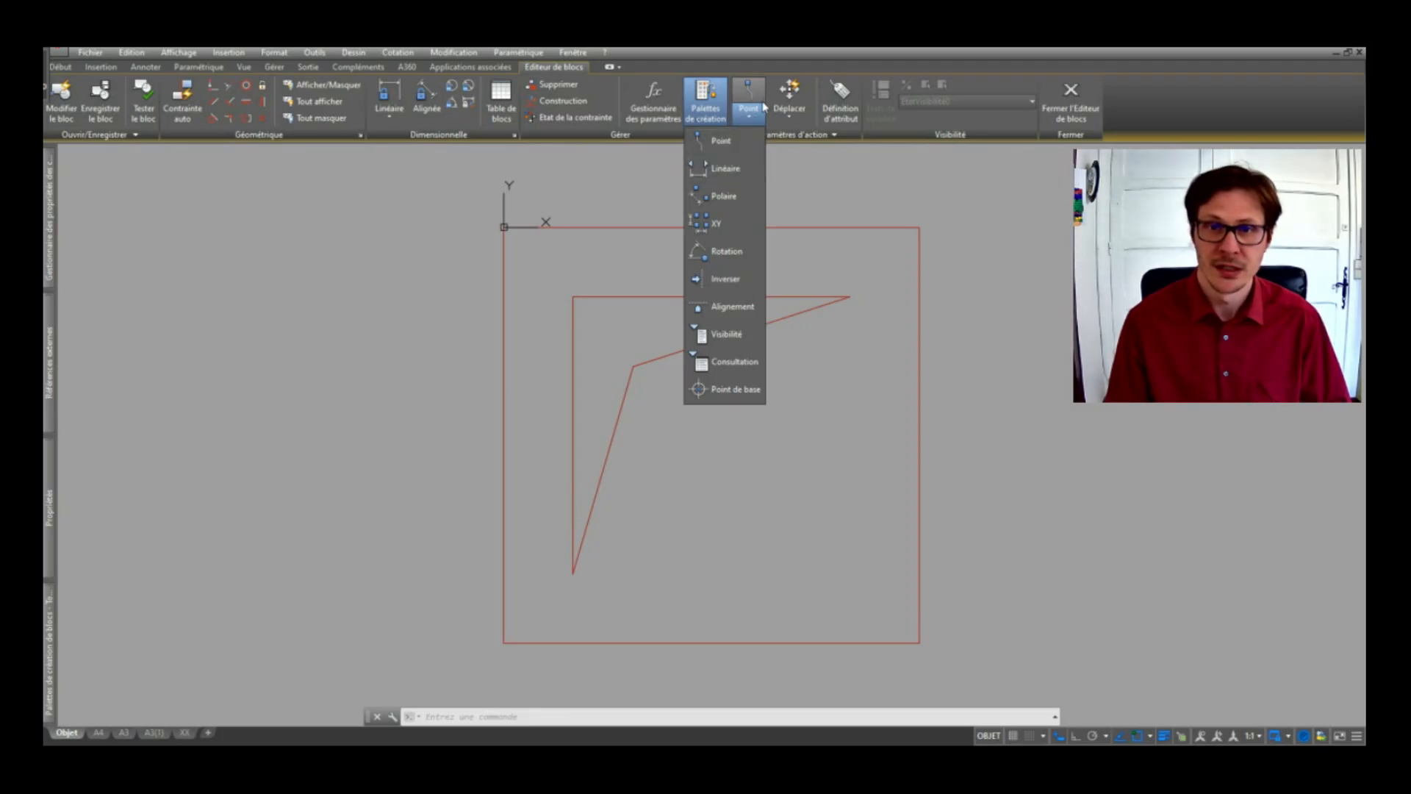
click(724, 168)
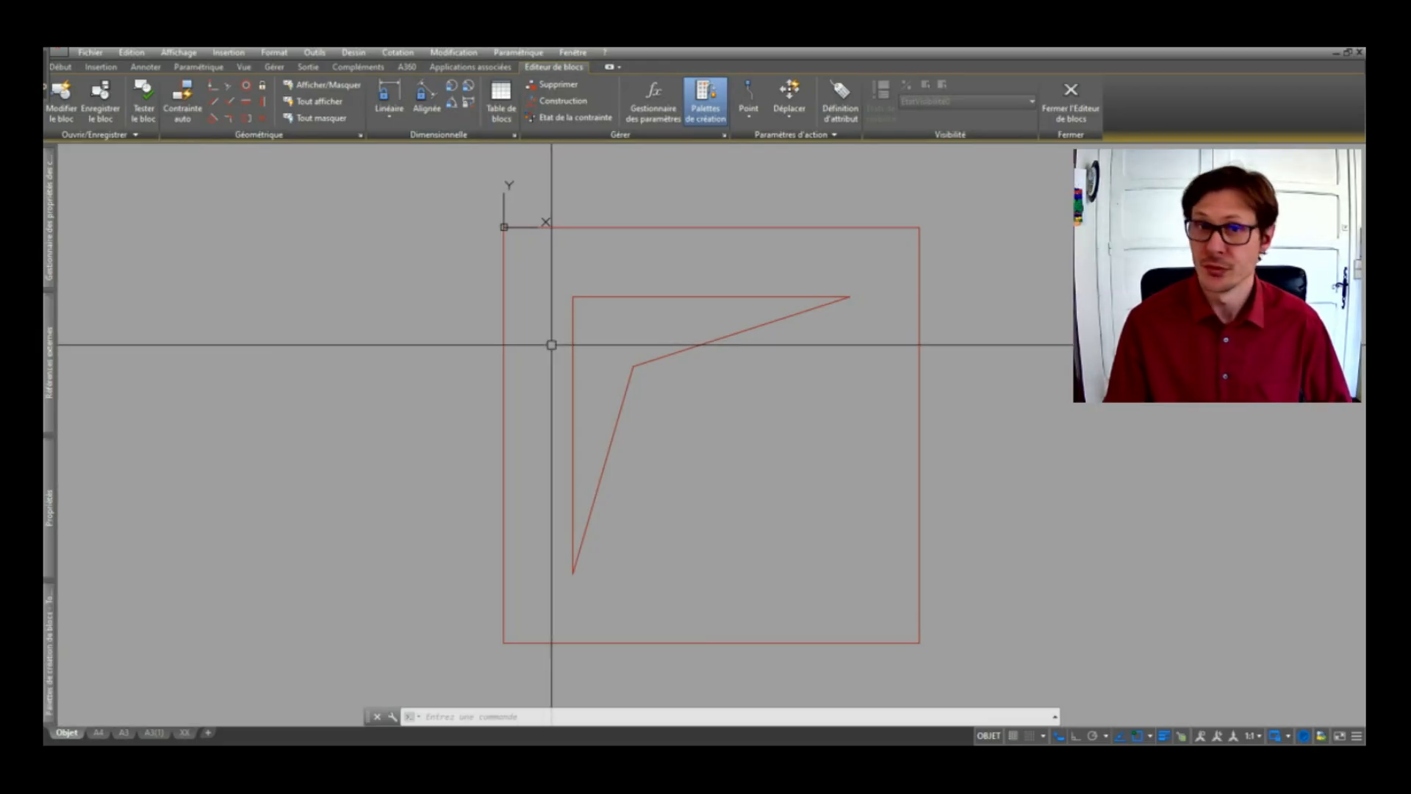
click(550, 294)
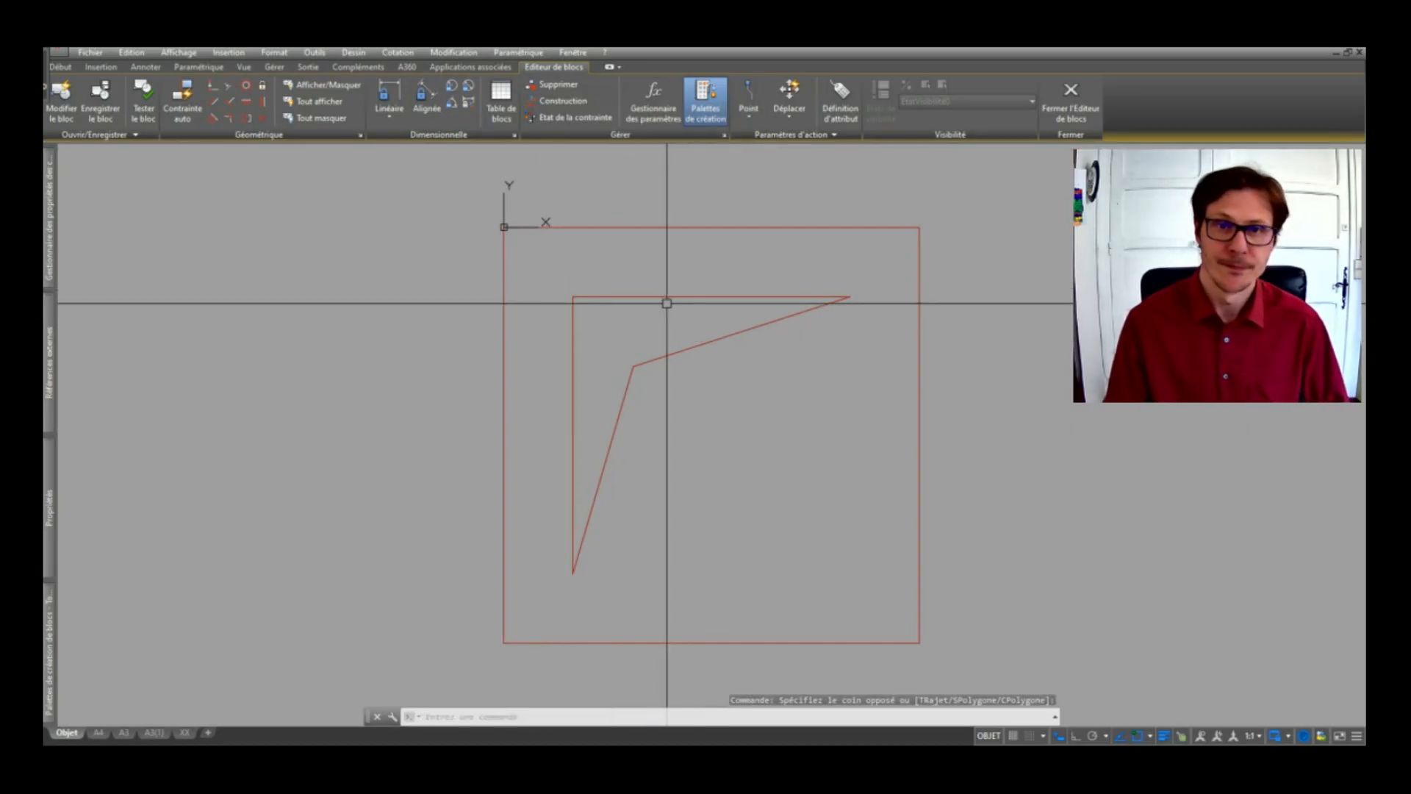
- Add a linear parameter from the square's upper-left to upper-right corner, with its label above the square and 1 grip
scroll(649, 323, down, 4)
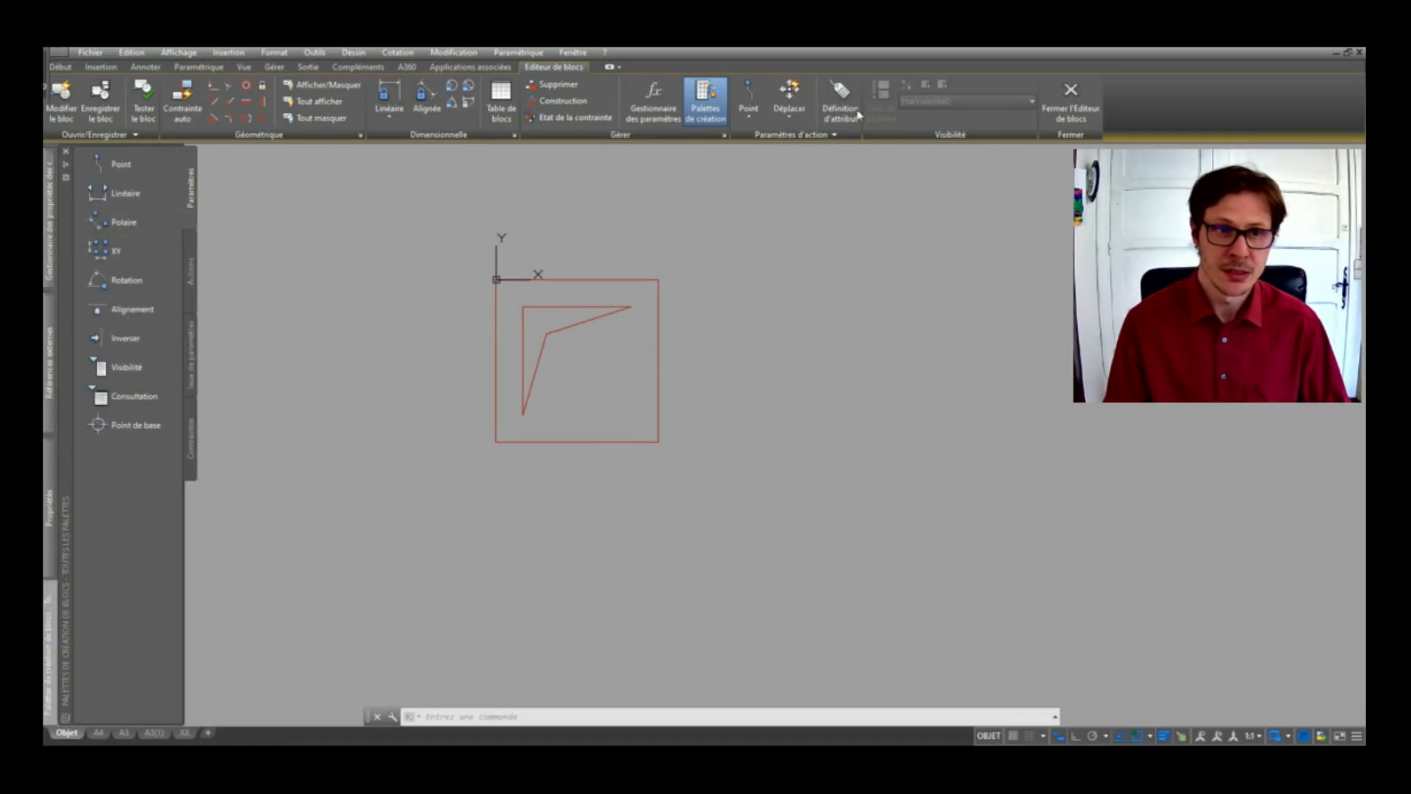
click(751, 116)
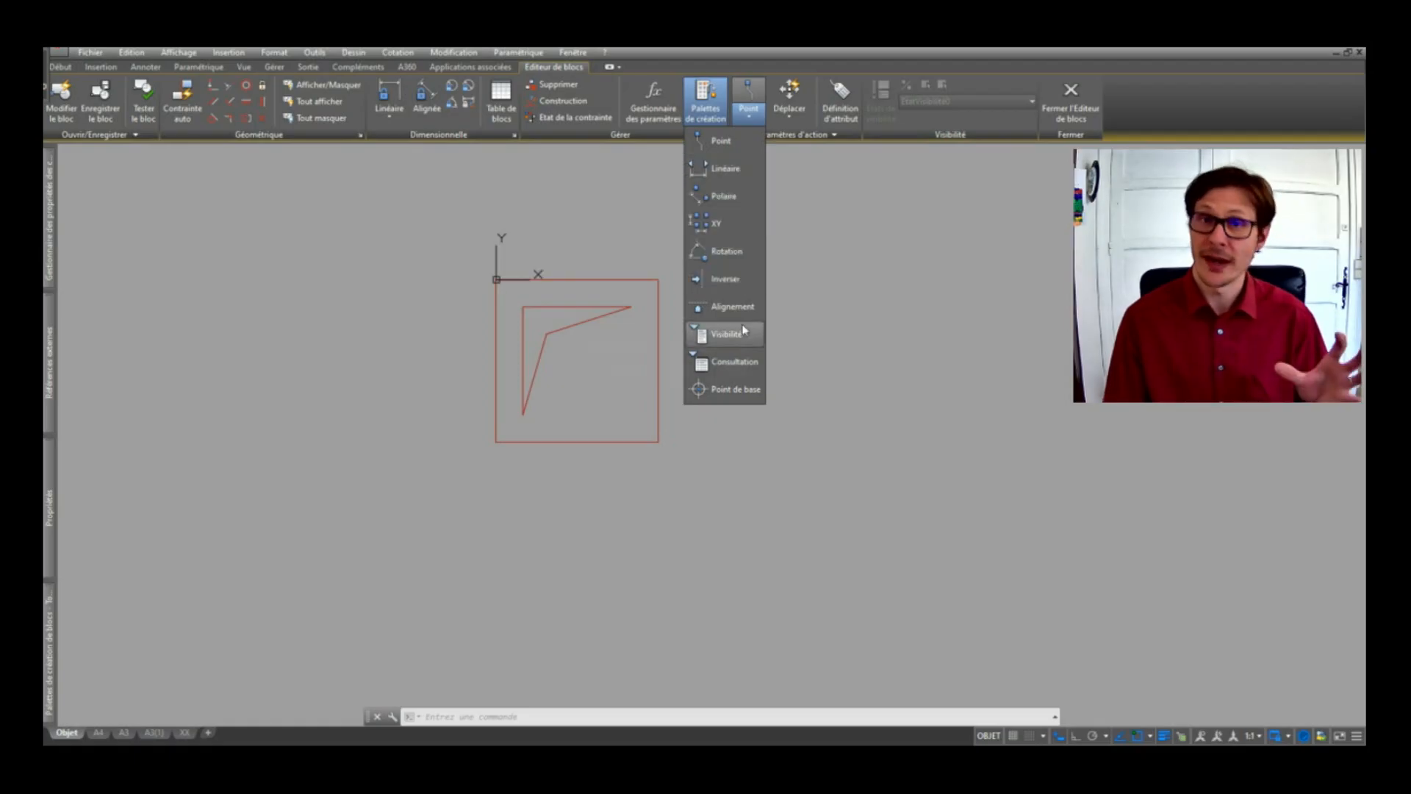
click(726, 169)
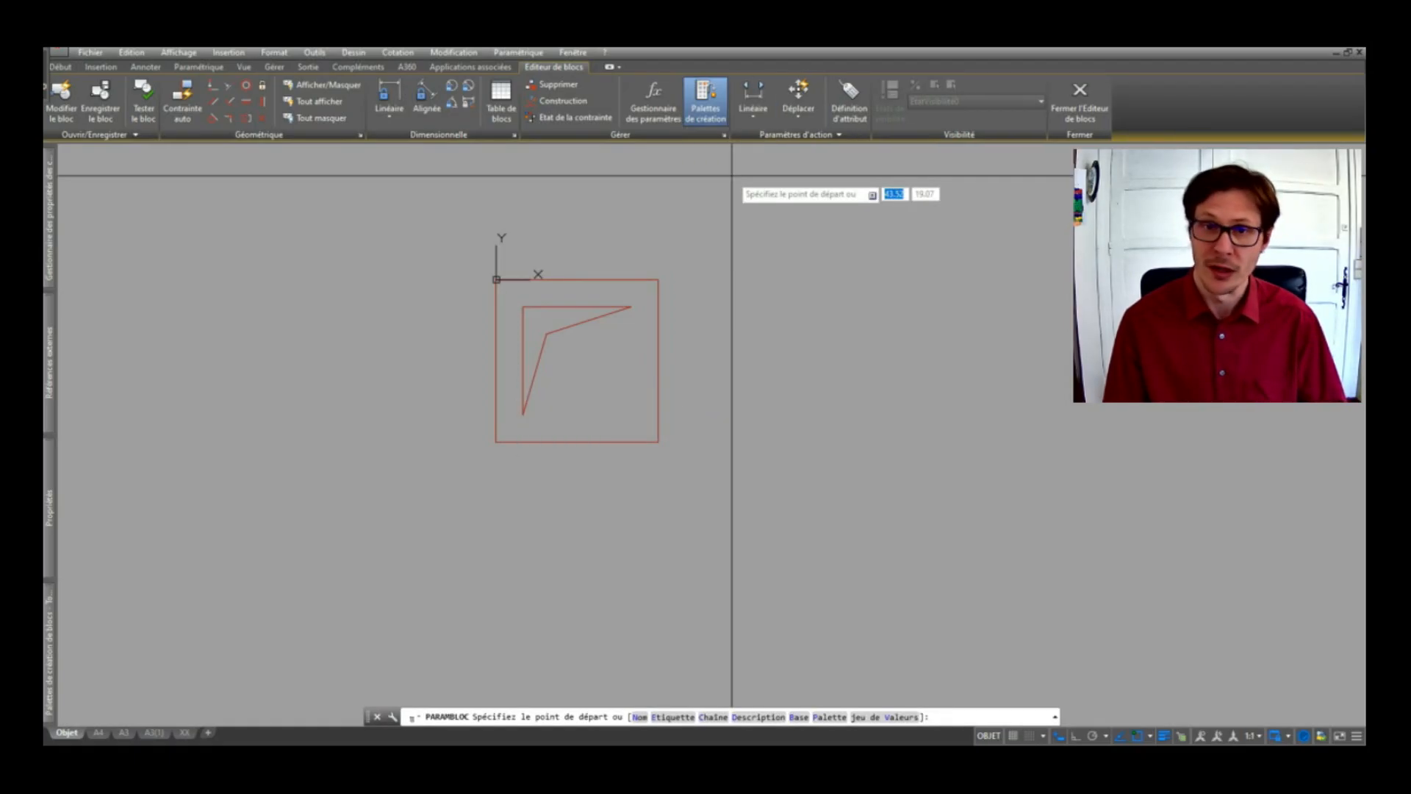
click(496, 279)
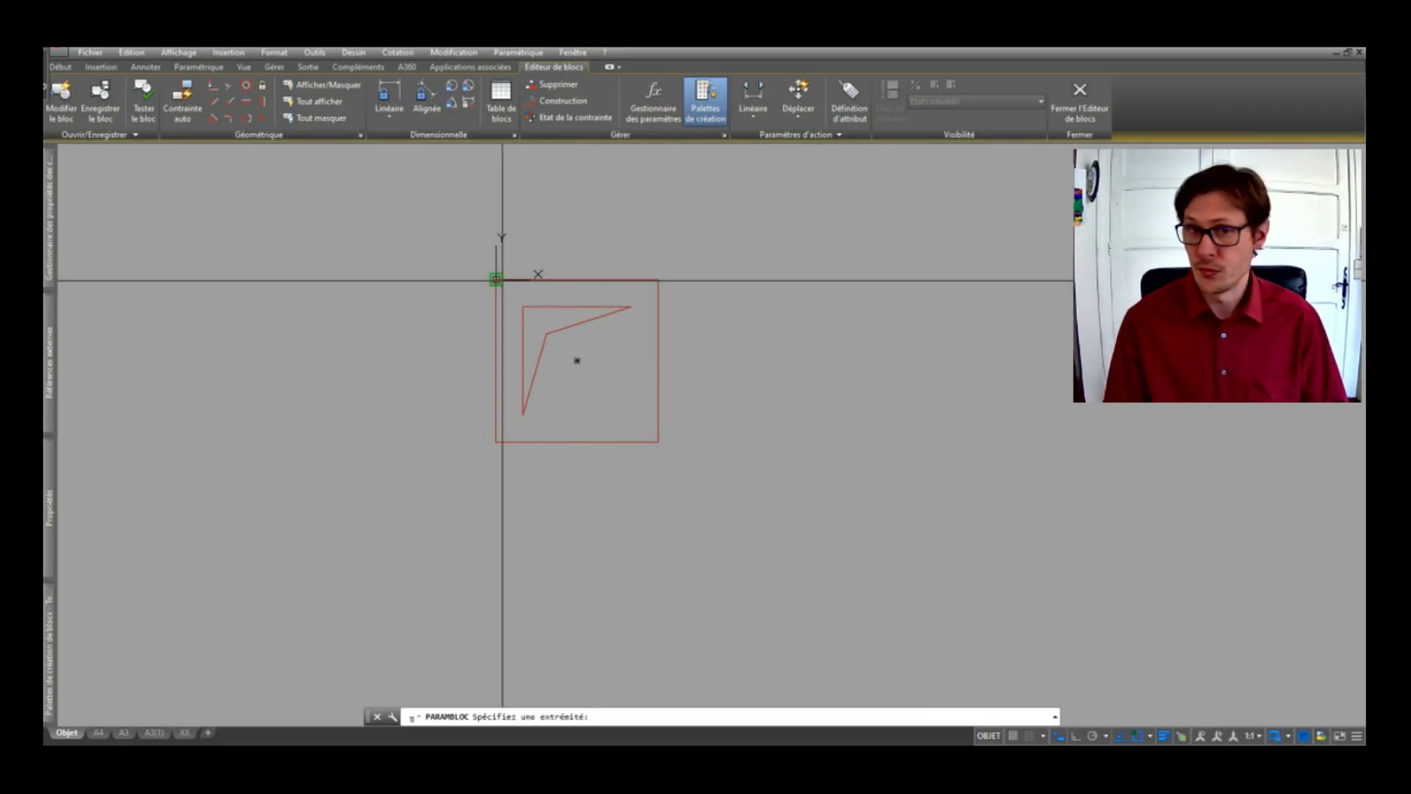
click(659, 279)
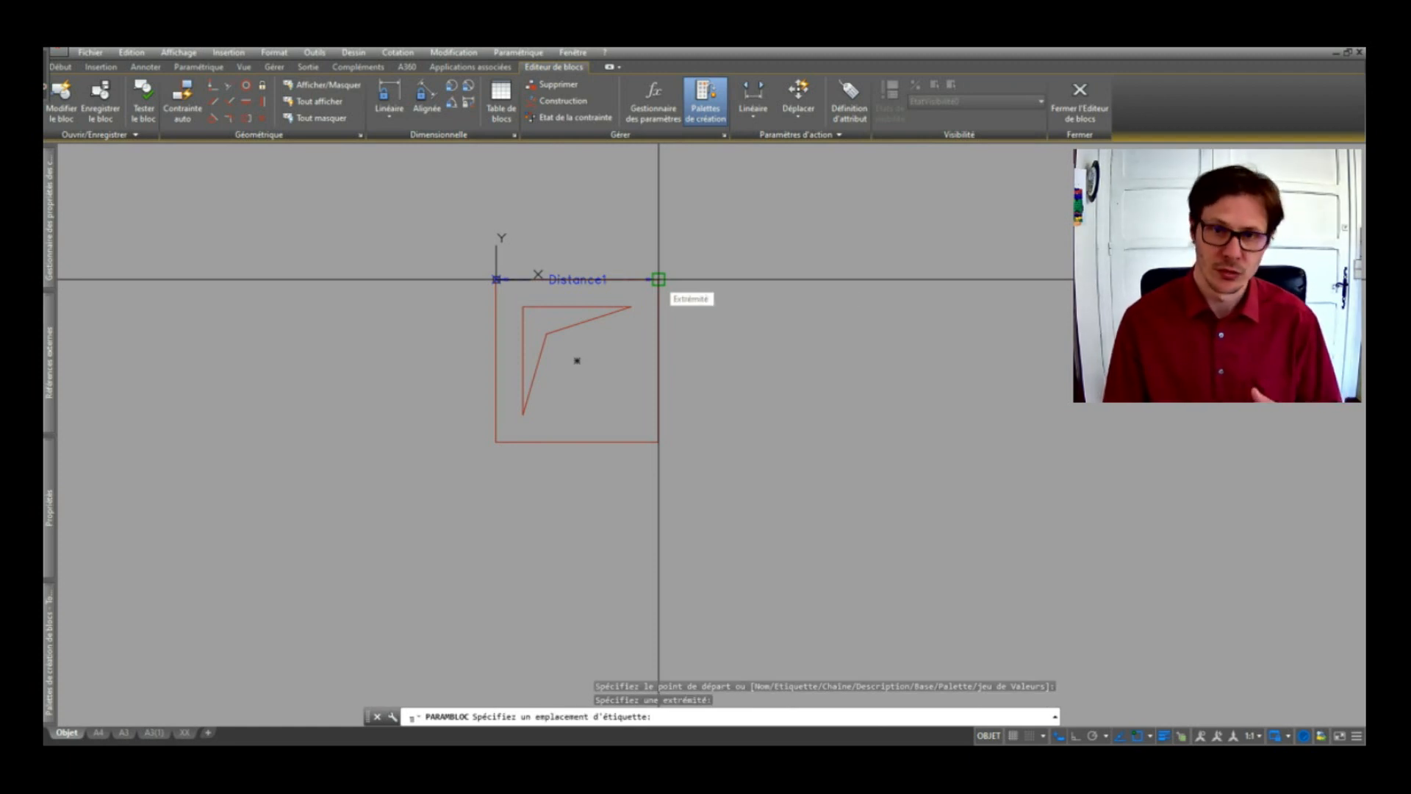
click(655, 207)
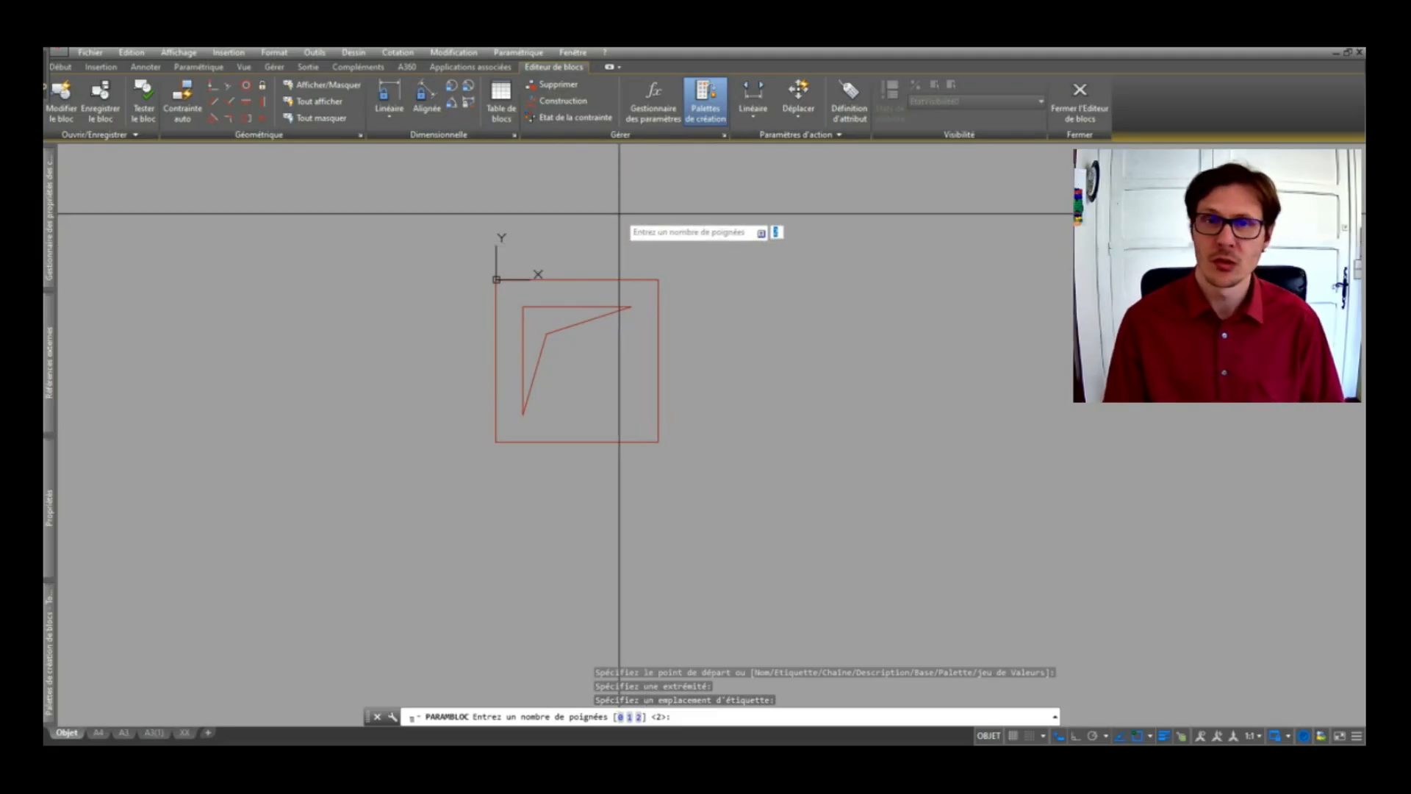
key(Return)
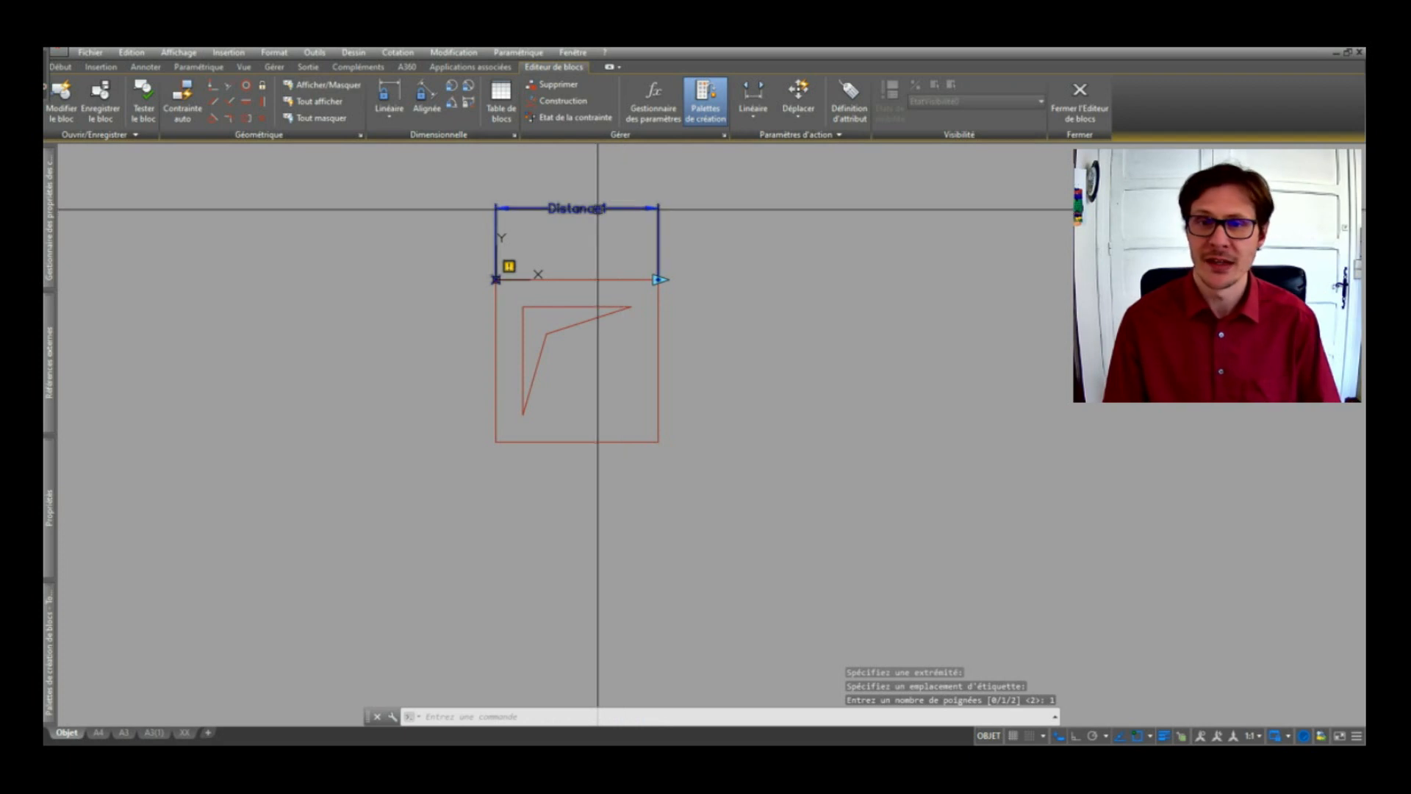
scroll(485, 252, up, 2)
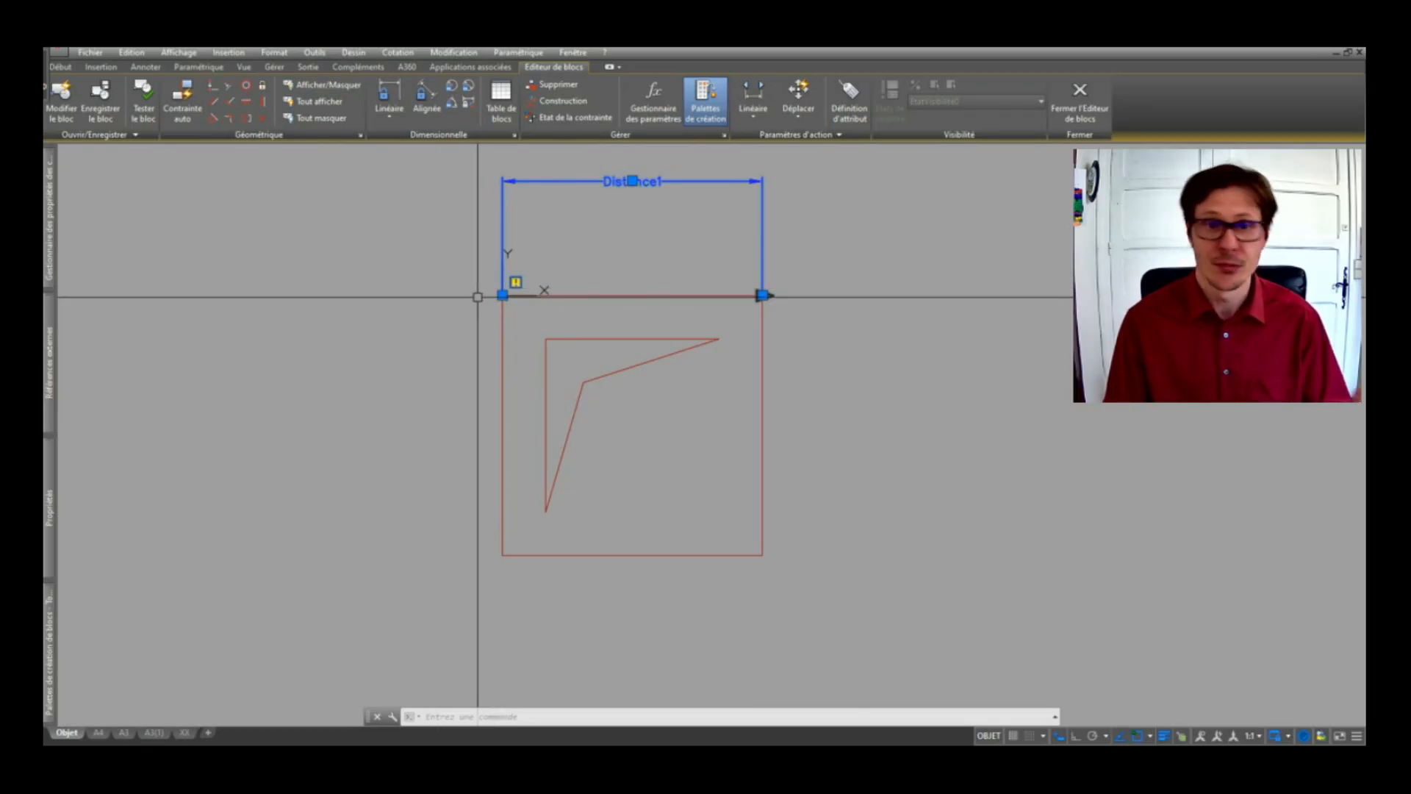
mouse_move(55, 542)
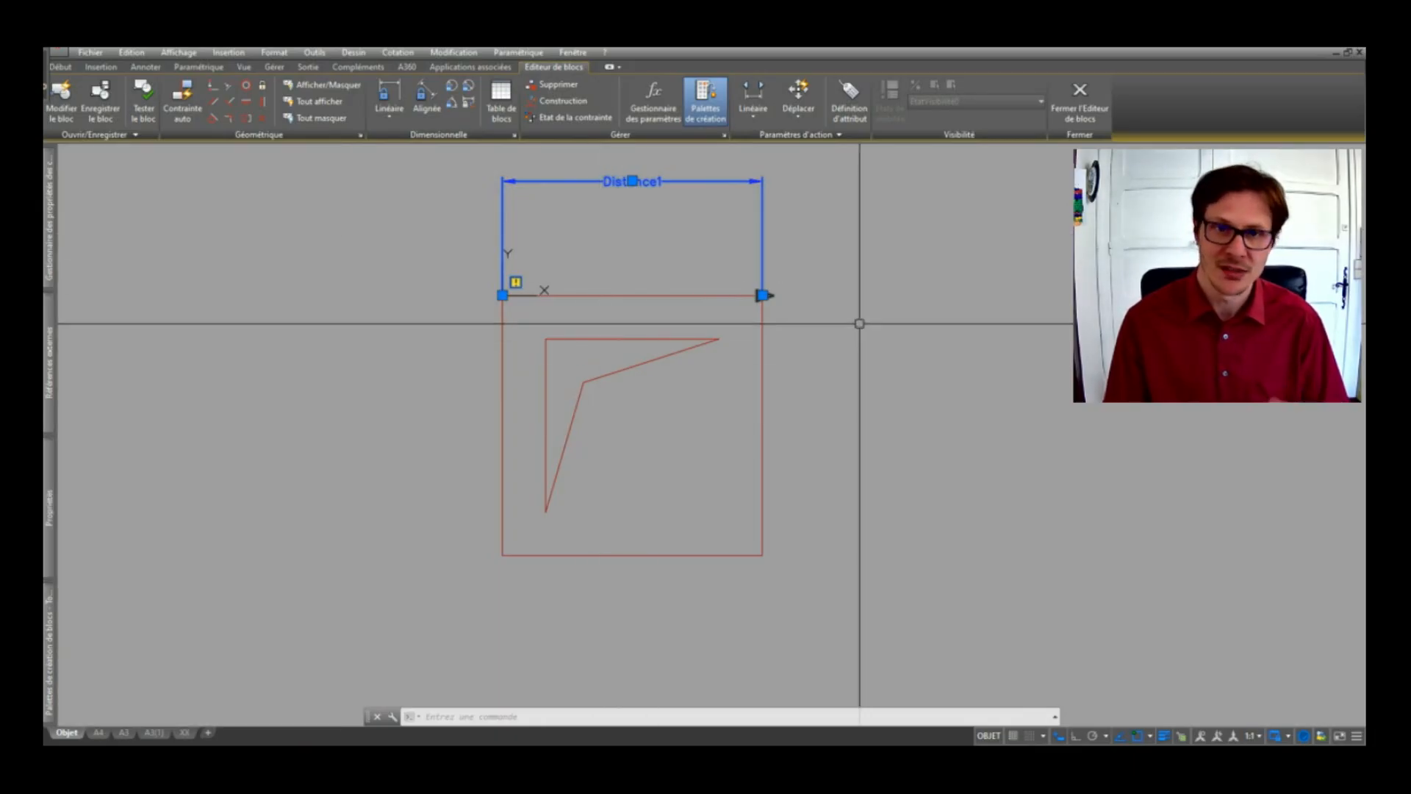
key(Escape)
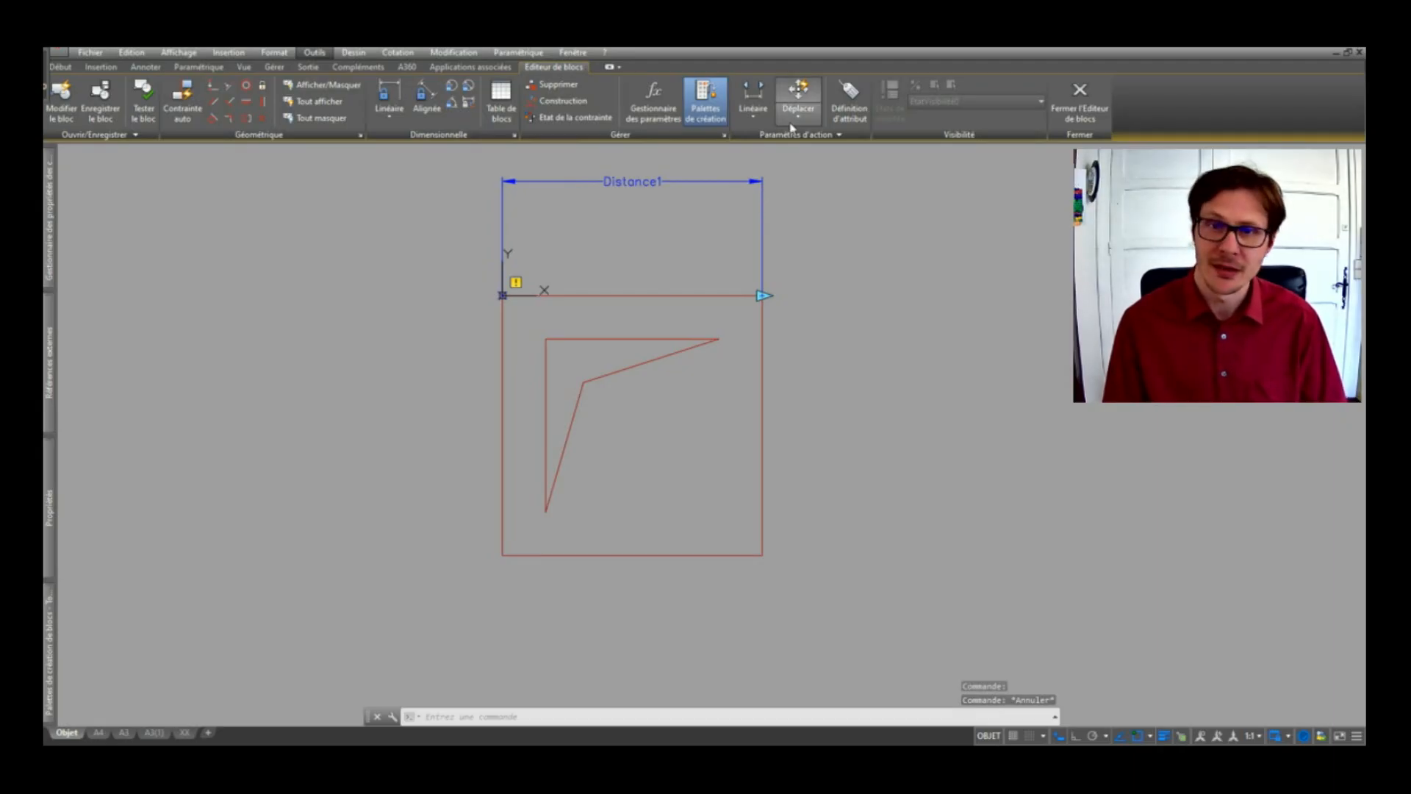
- Start a stretch (Etirer) action on the Distance1 linear parameter and associate it with the parameter's second point
mouse_move(49, 647)
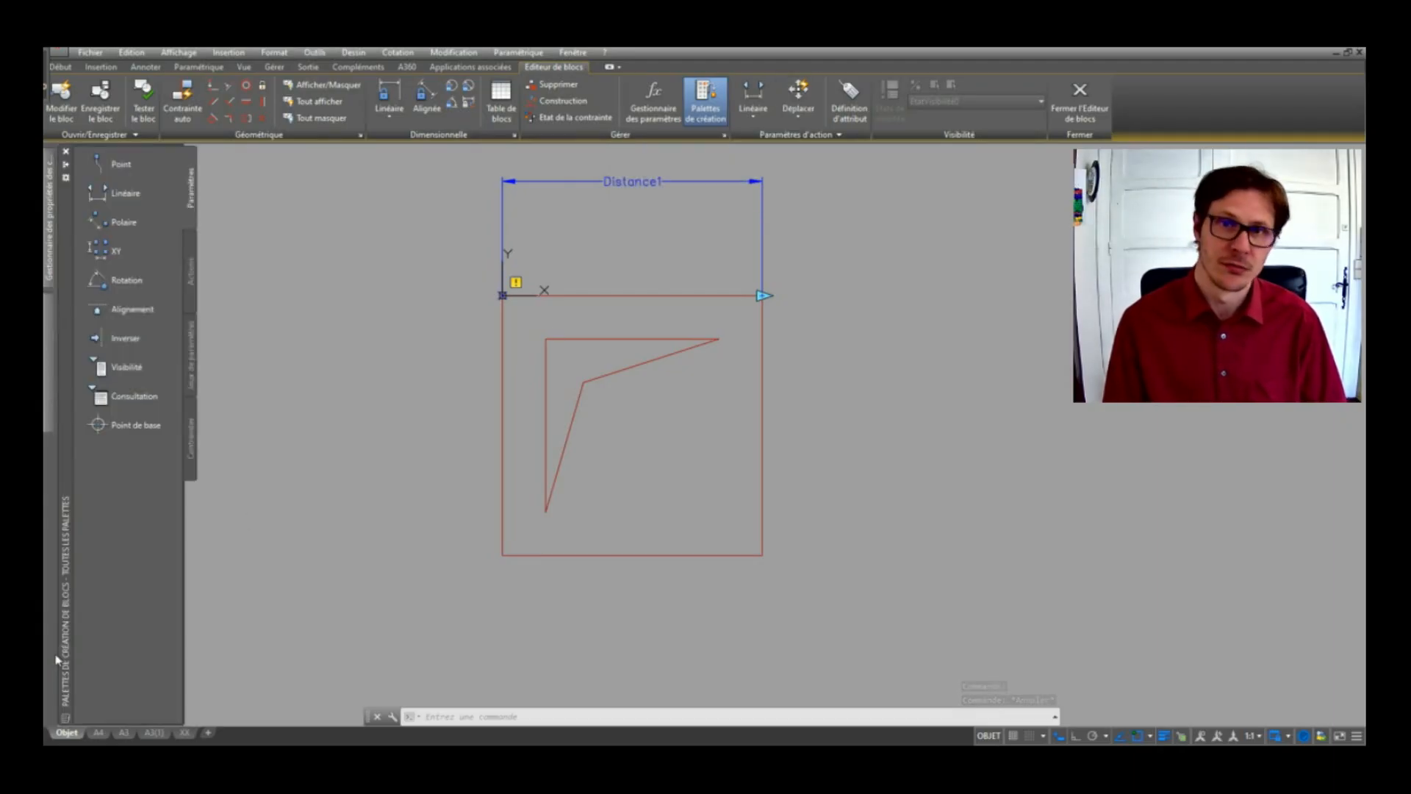
click(193, 271)
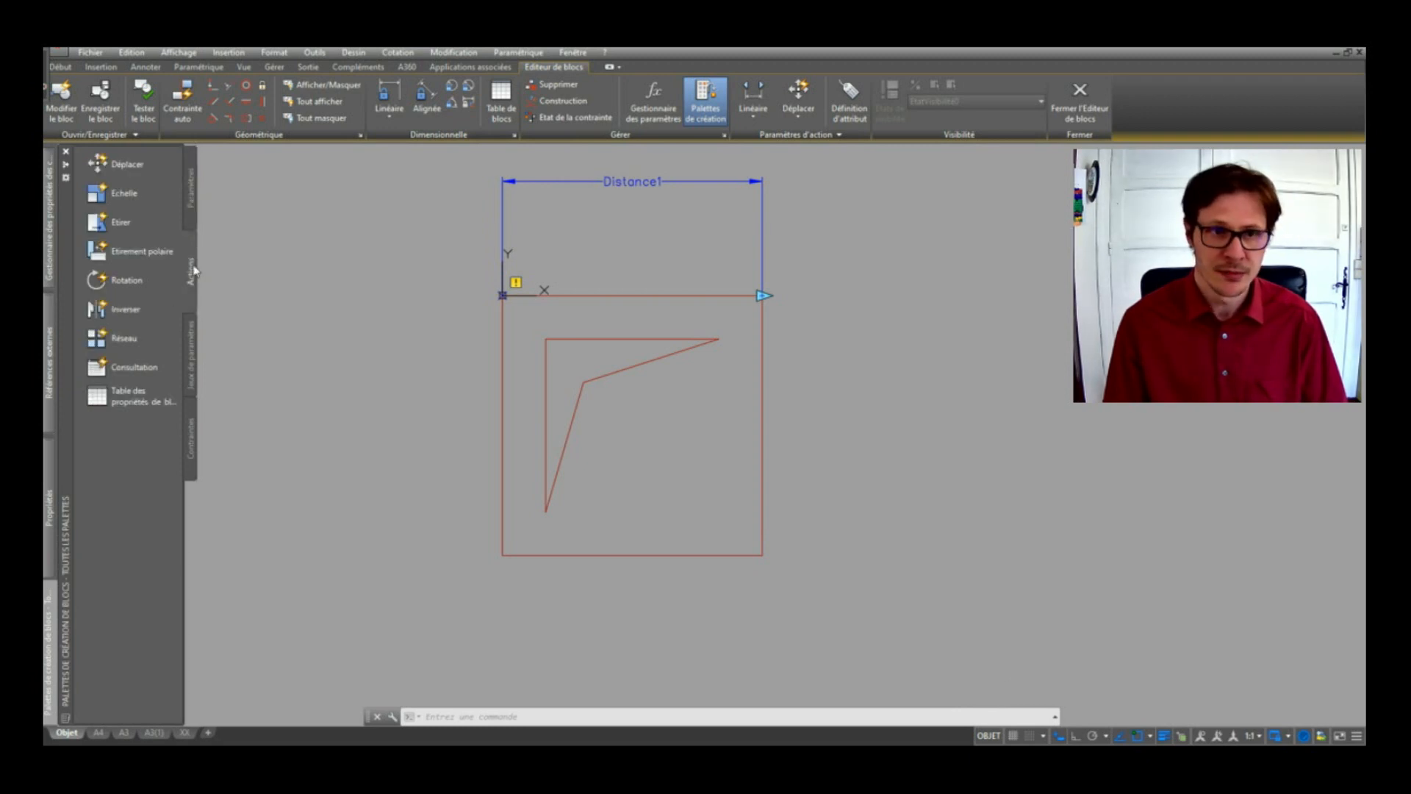
click(804, 117)
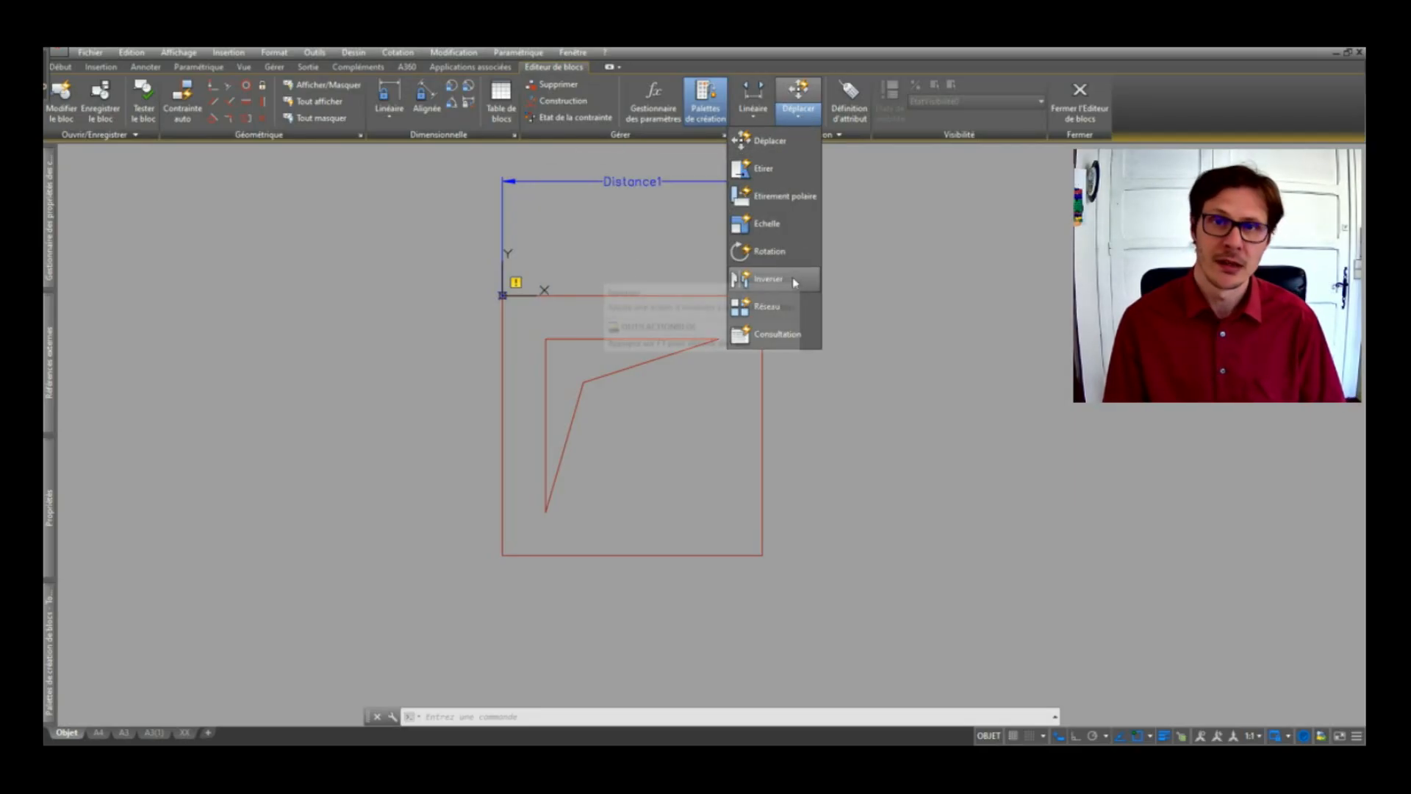
click(785, 175)
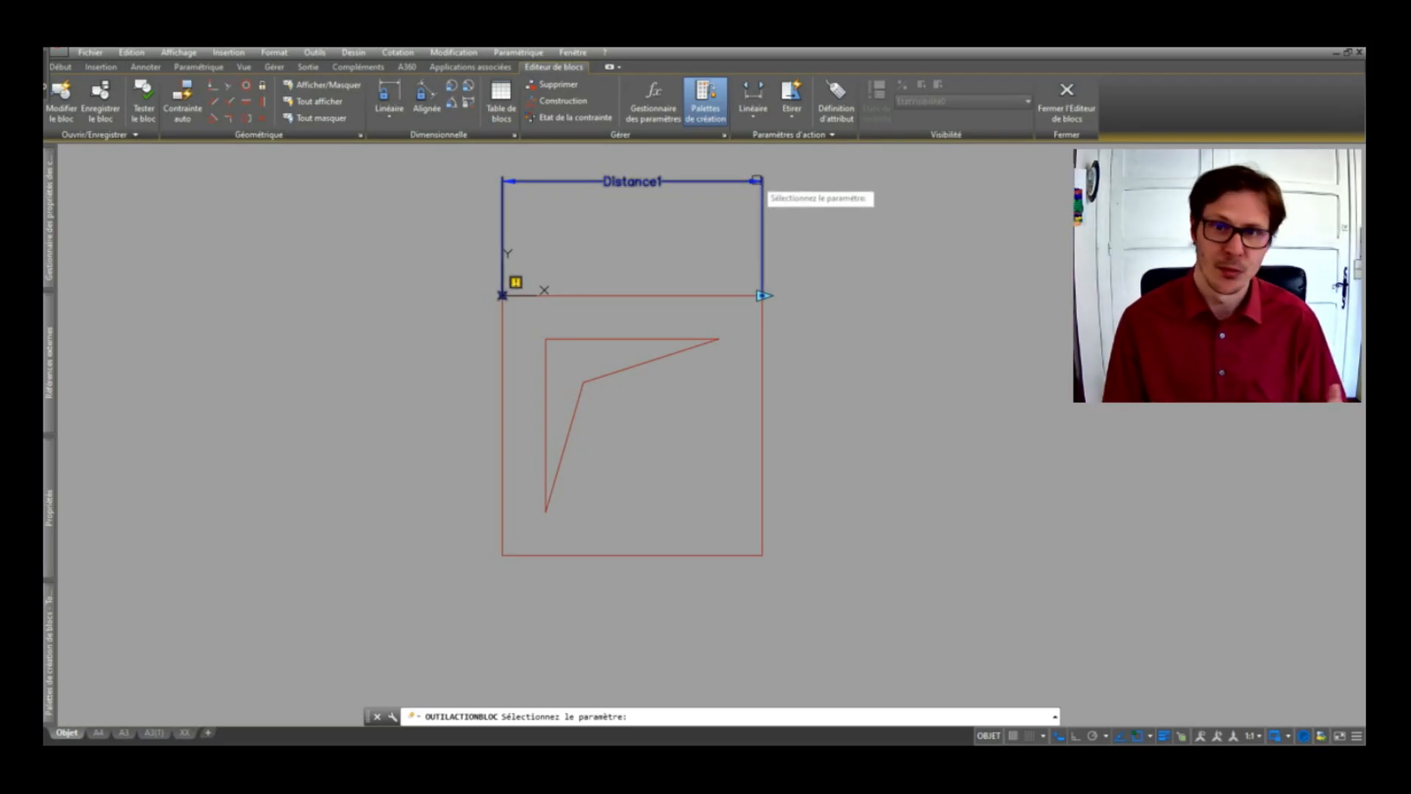
click(756, 179)
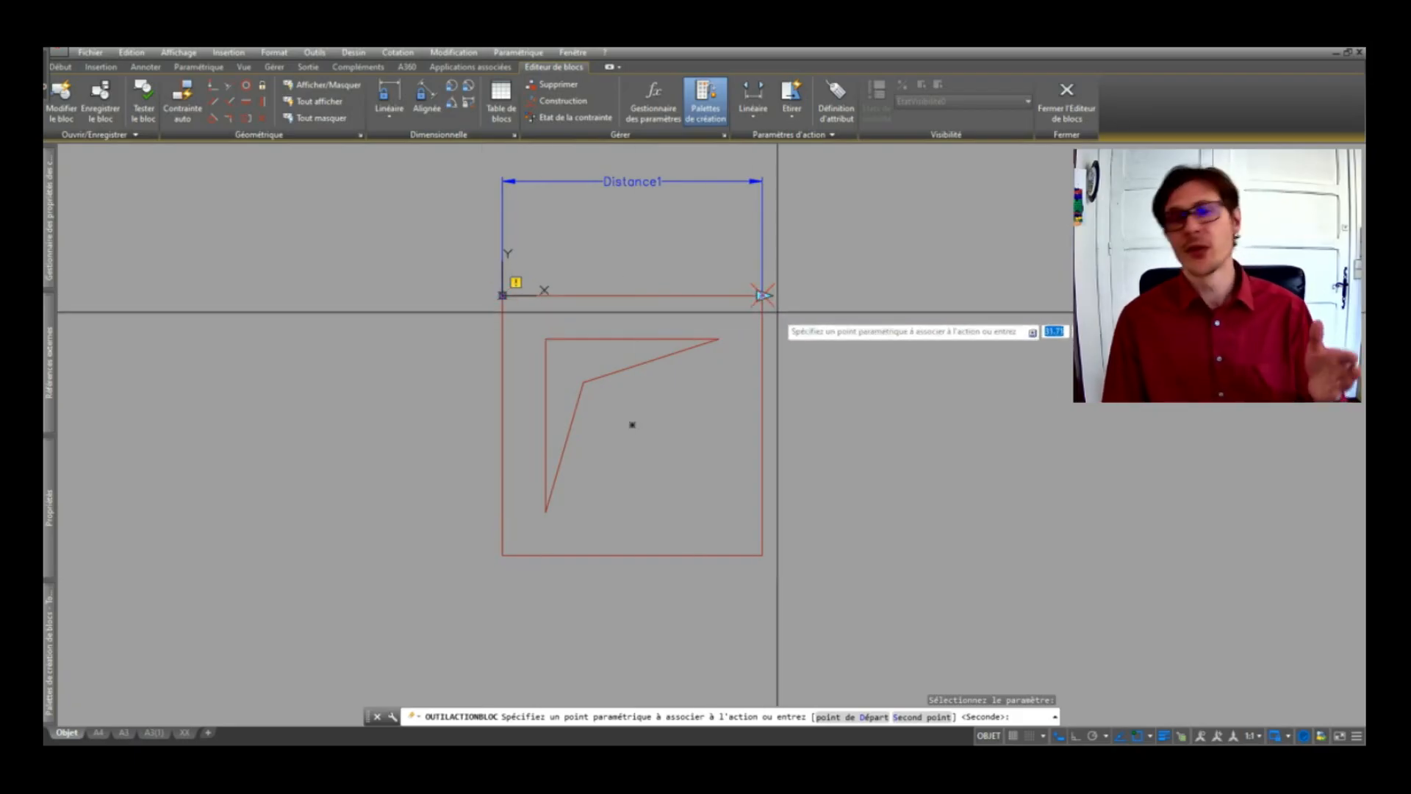
click(777, 312)
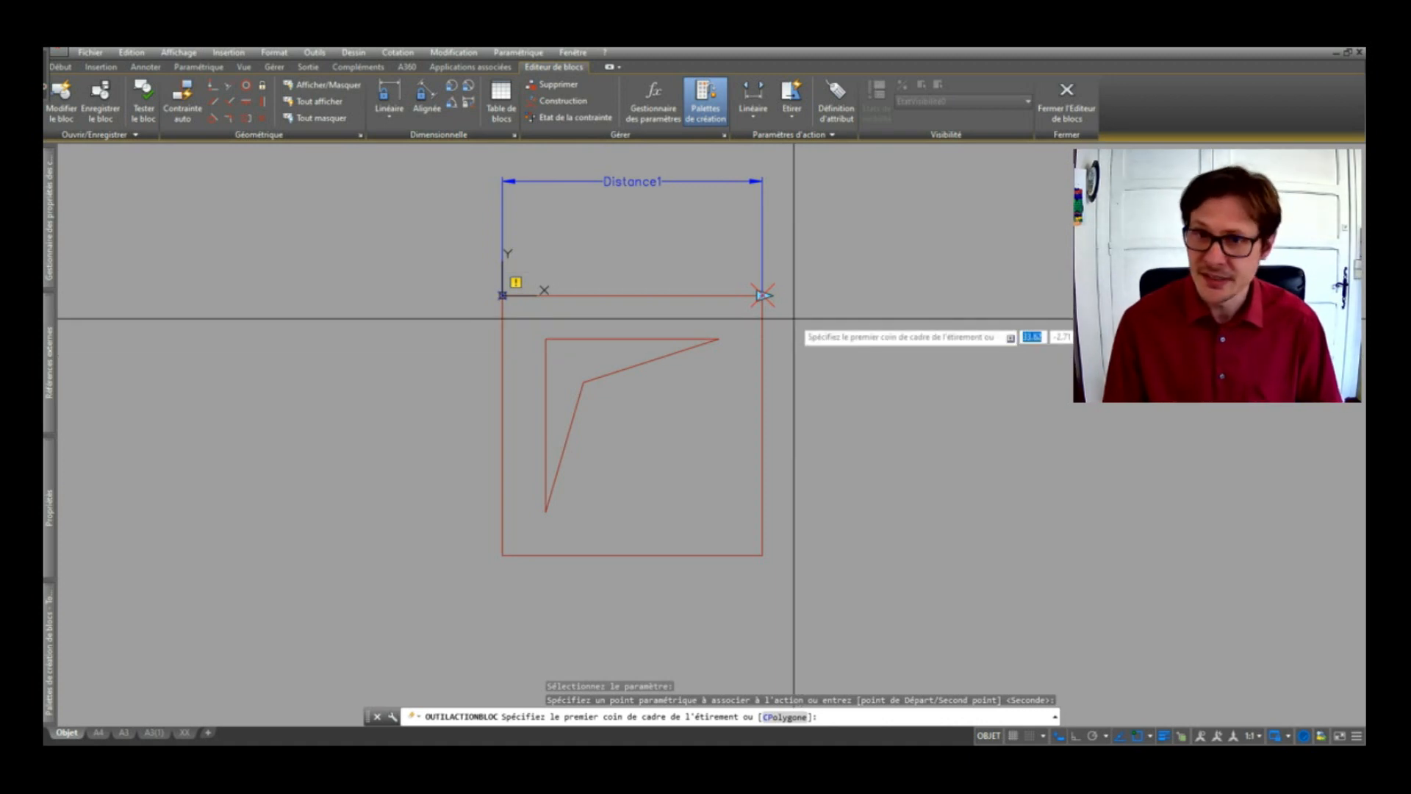
- Define the stretch frame around the square's right side and the inner shape's right tip, and include the square, inner shape and parameter
scroll(660, 338, down, 4)
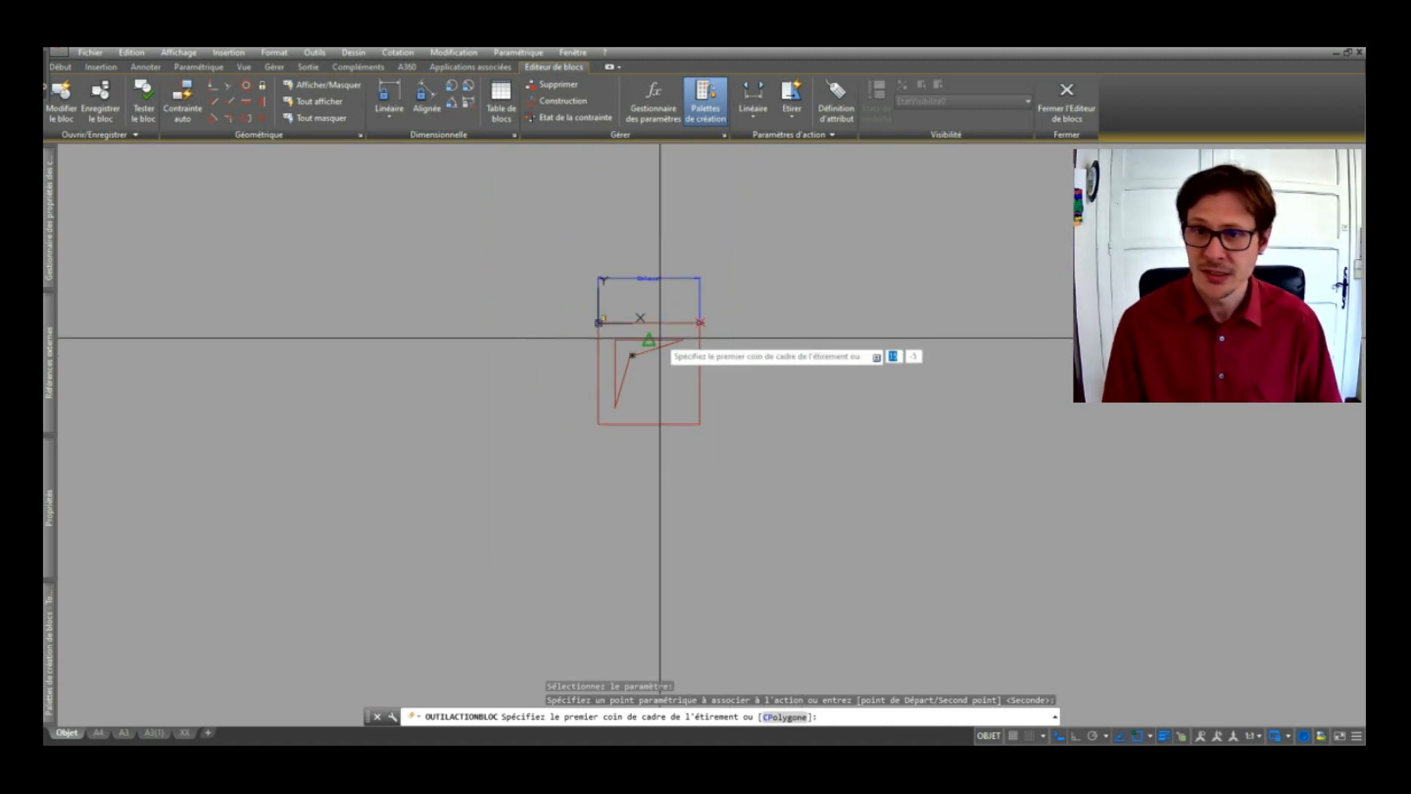
scroll(629, 397, up, 2)
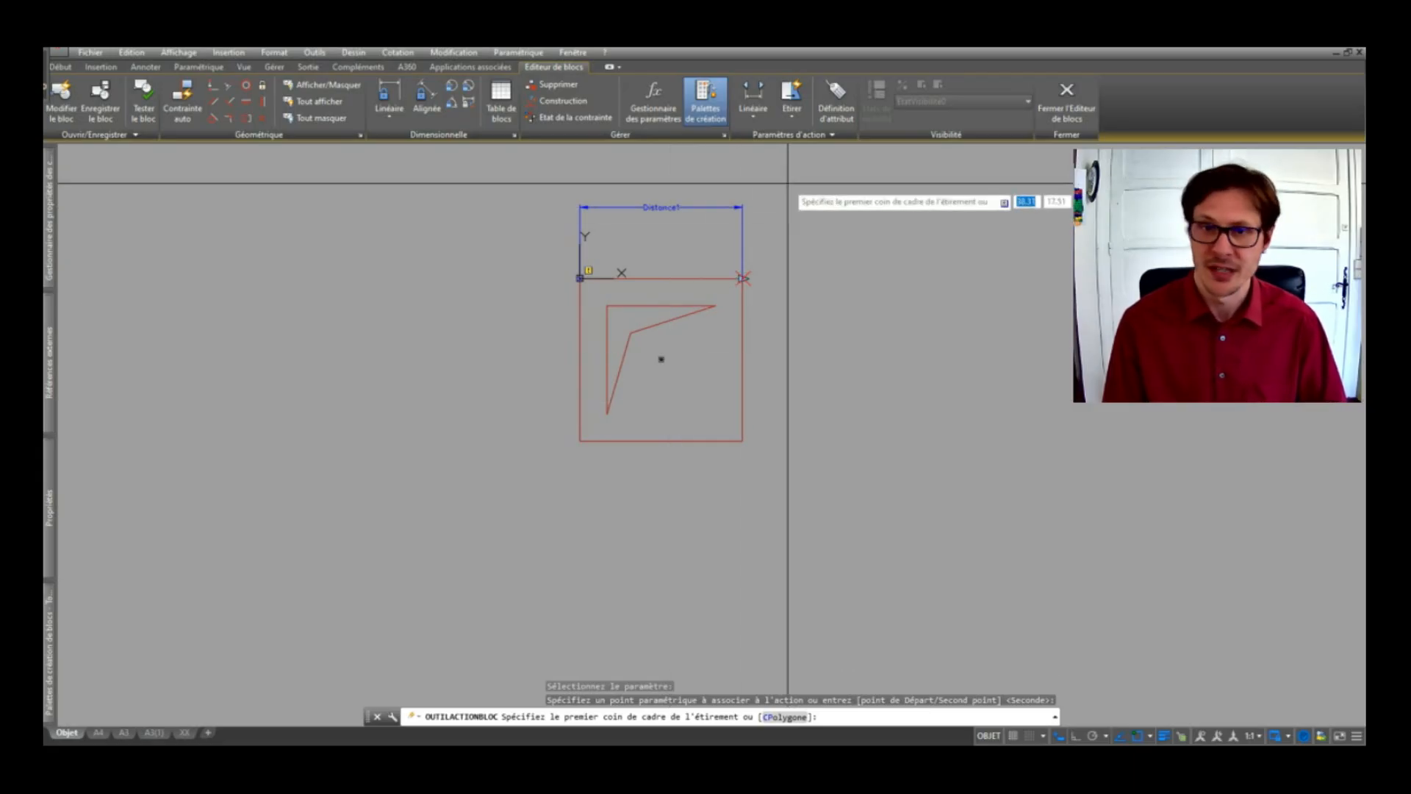
click(828, 208)
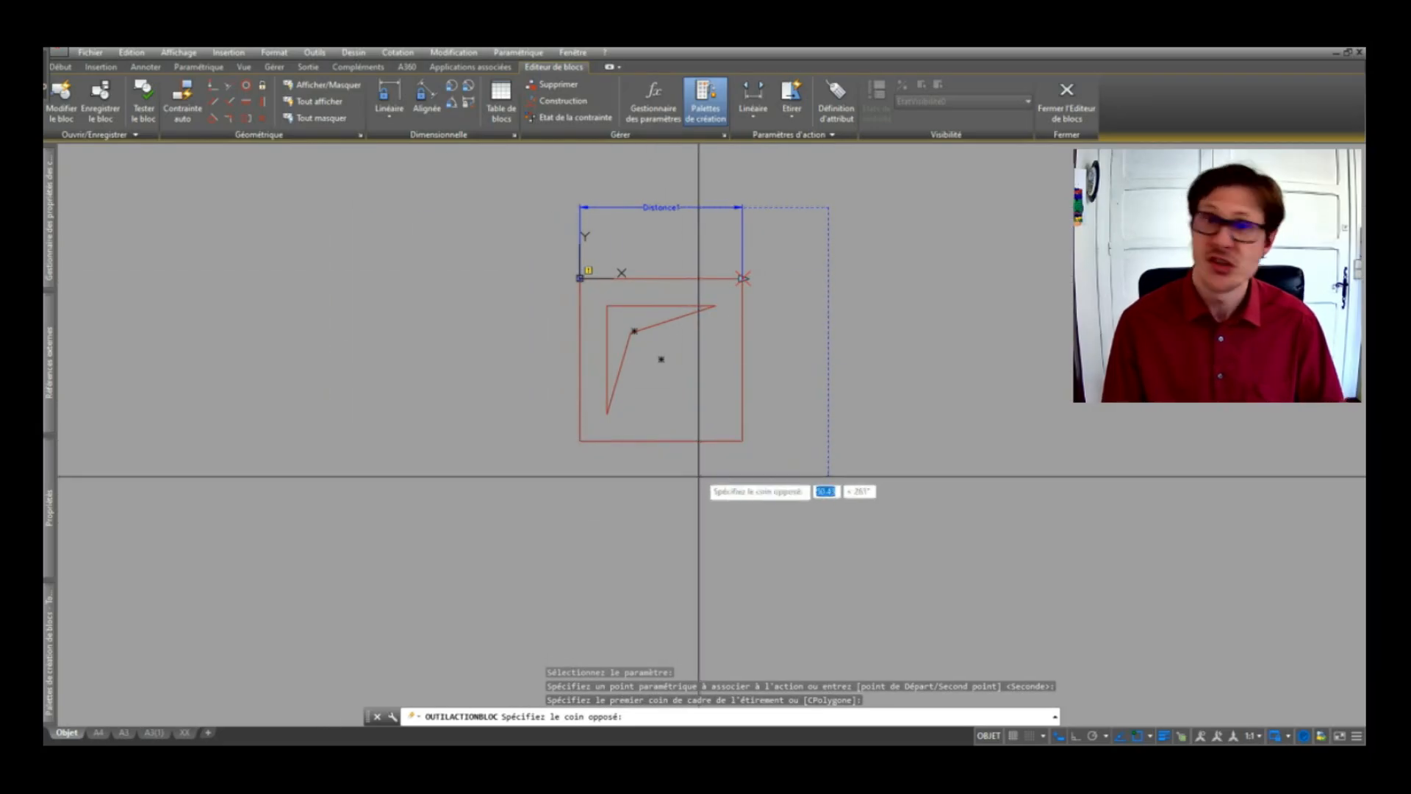
click(683, 515)
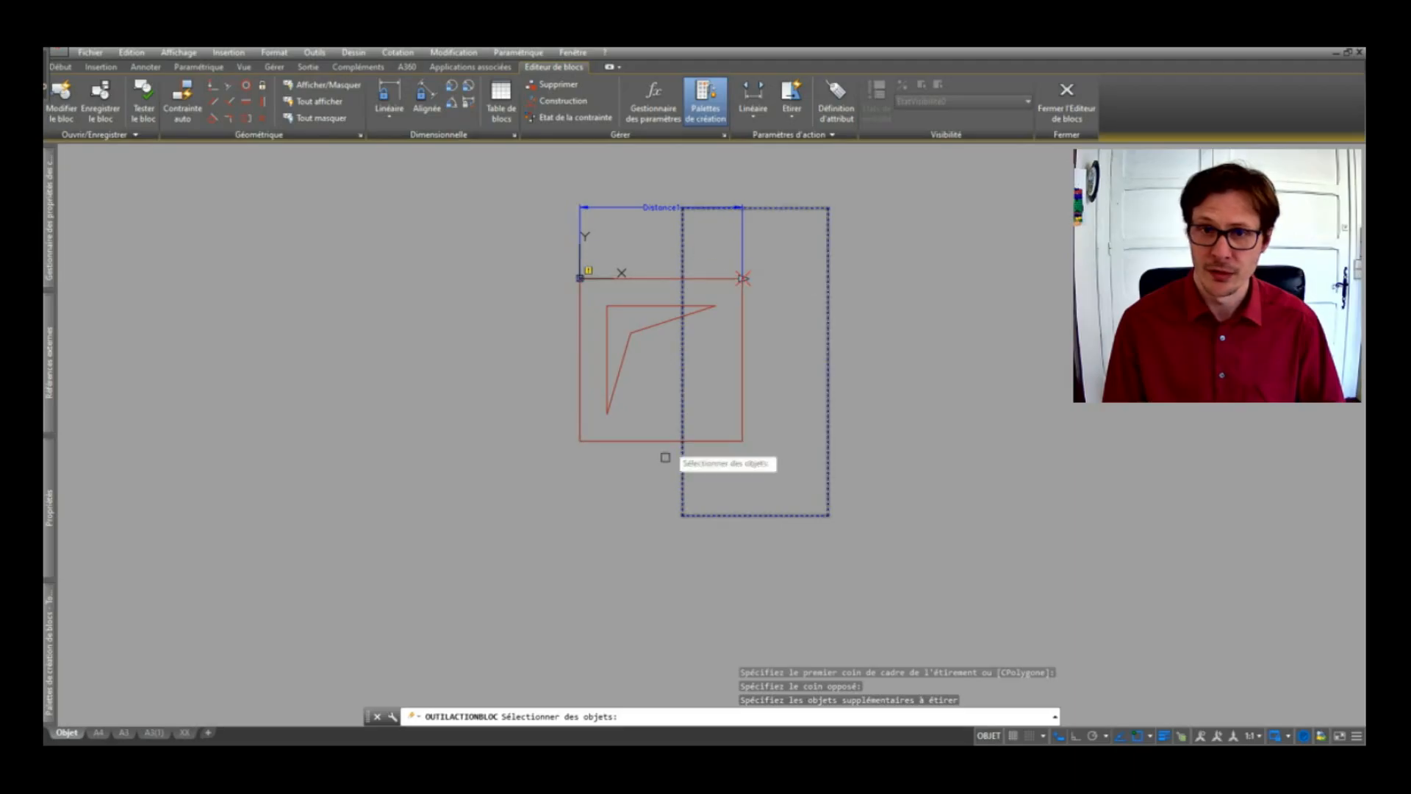
click(771, 257)
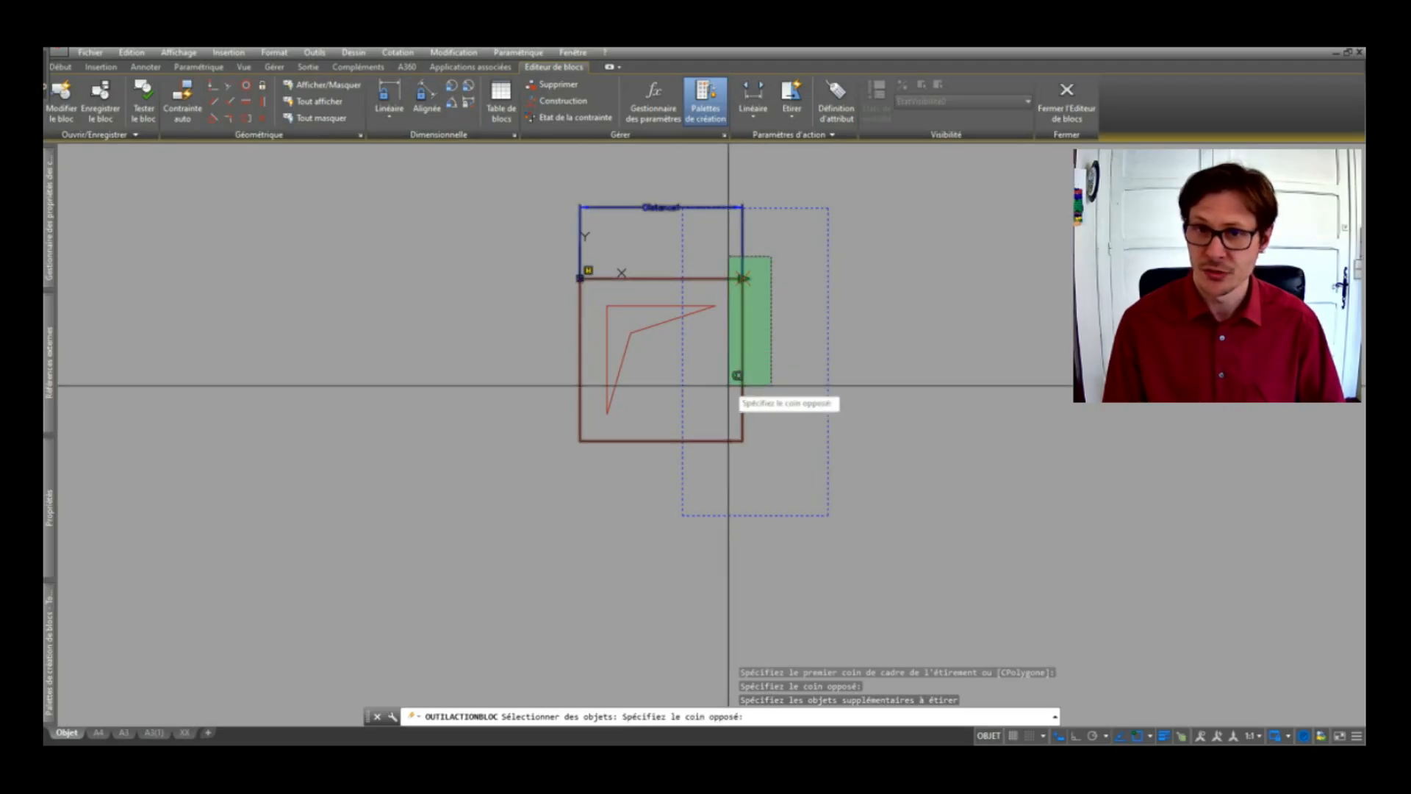
click(704, 438)
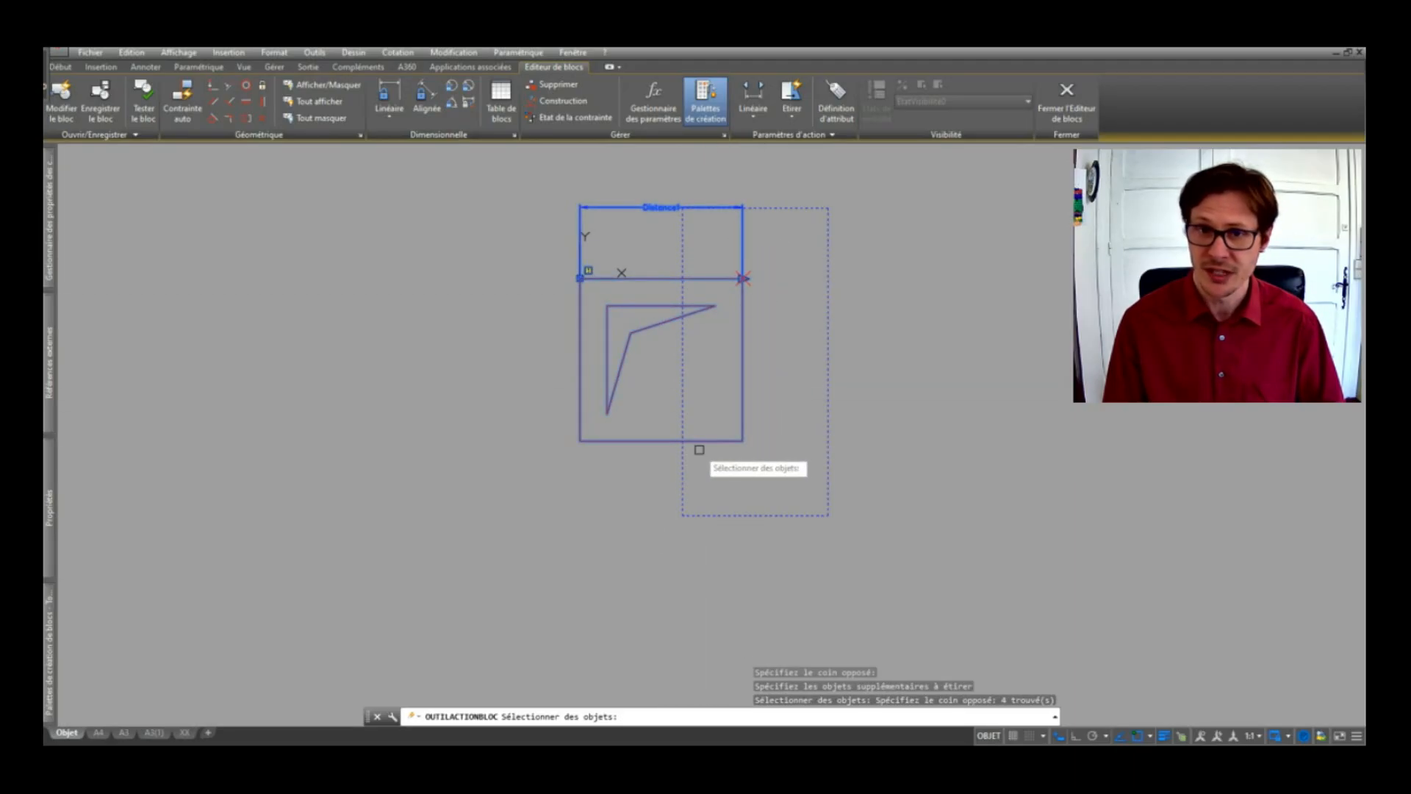
key(Return)
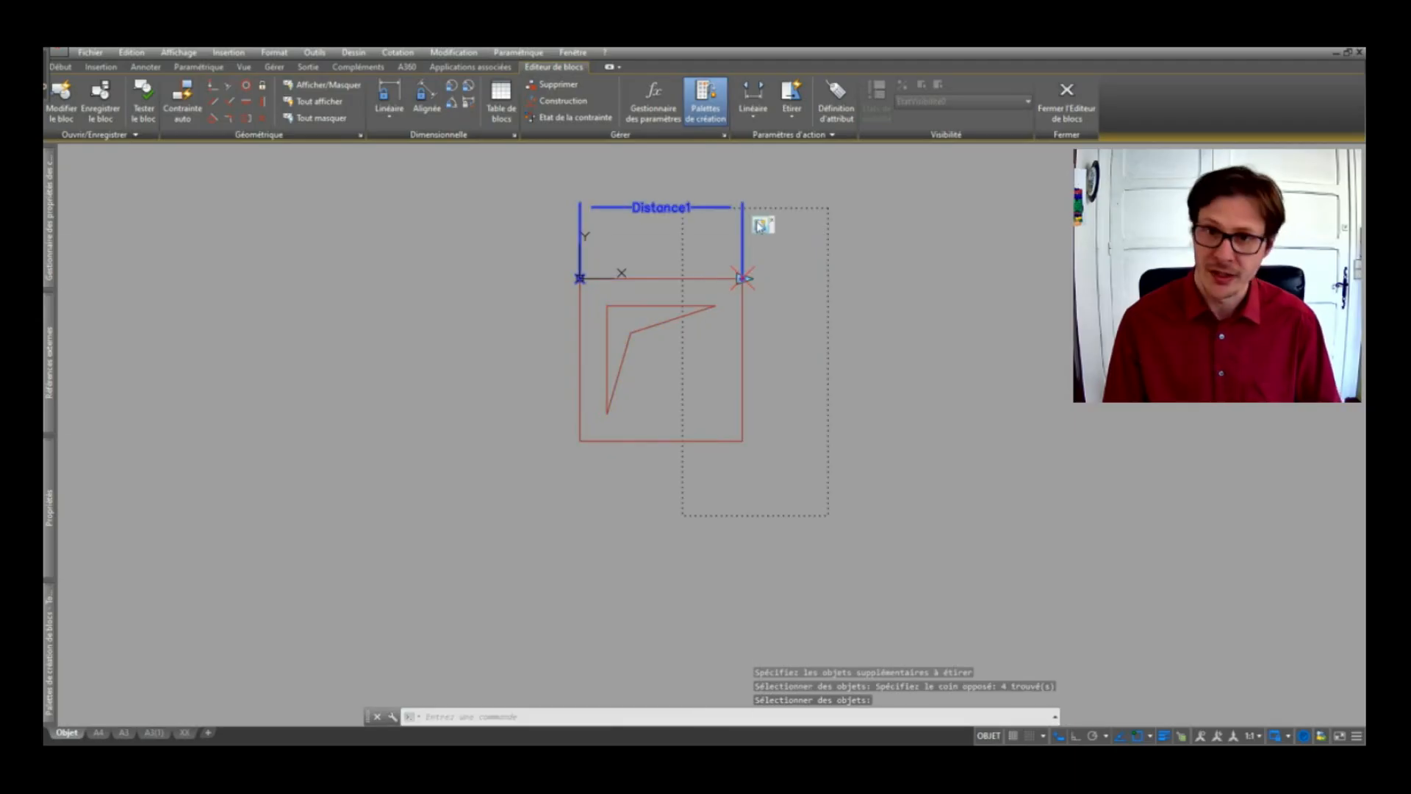
- Inspect the stretch action's frame and its associated objects
click(760, 231)
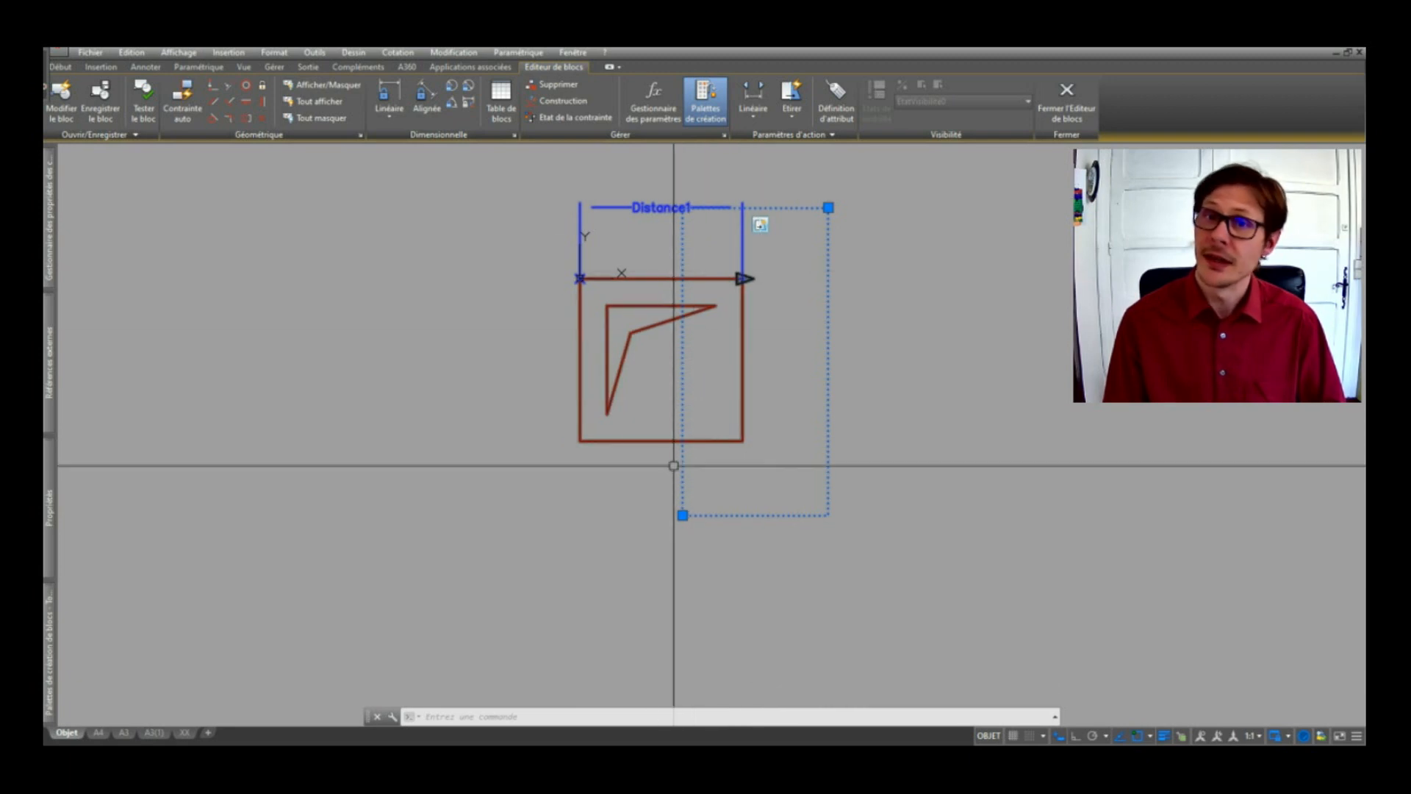
key(Escape)
key(Escape)
- Try the ordinary Stretch command on a crossing selection over the right side of the block geometry
text(et)
key(space)
click(767, 255)
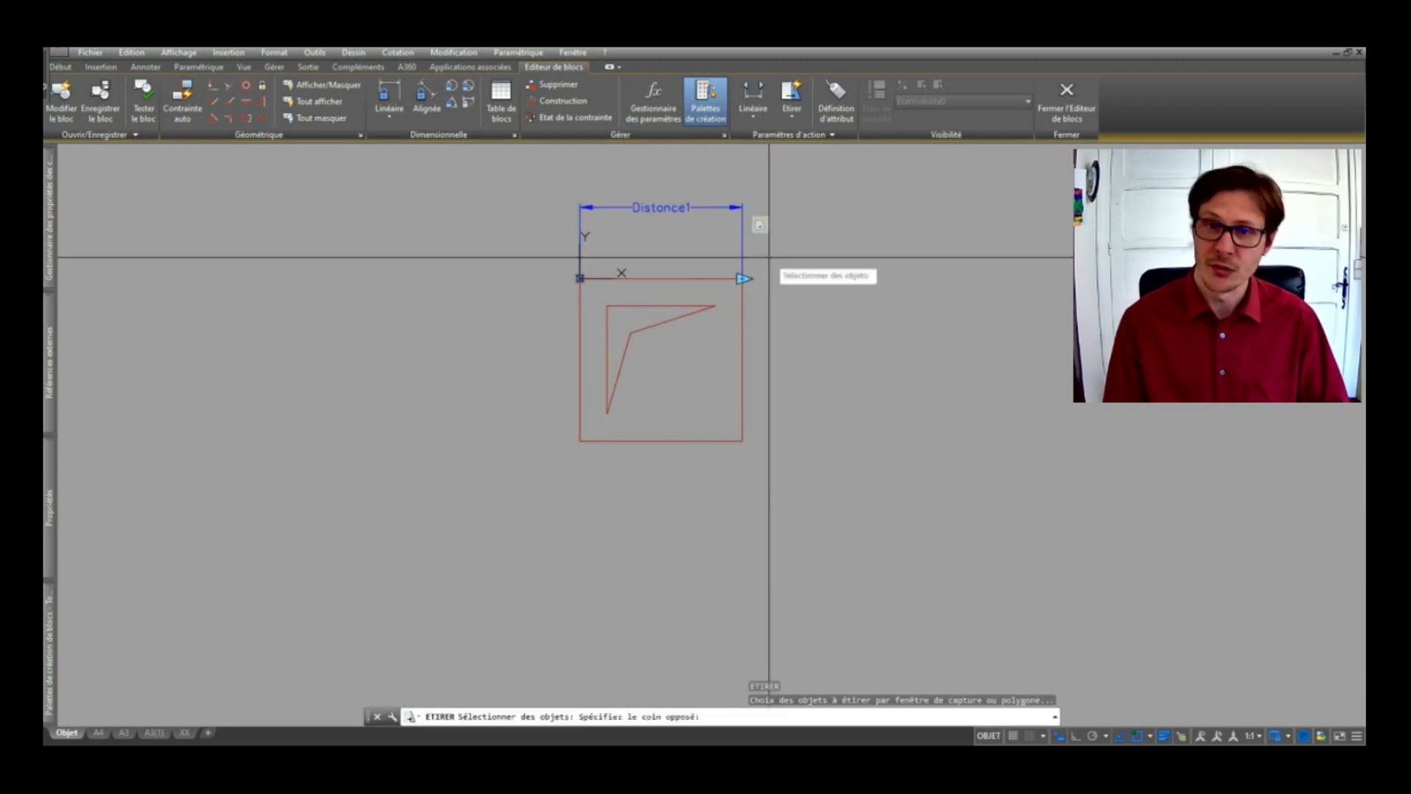
click(710, 475)
key(space)
click(743, 487)
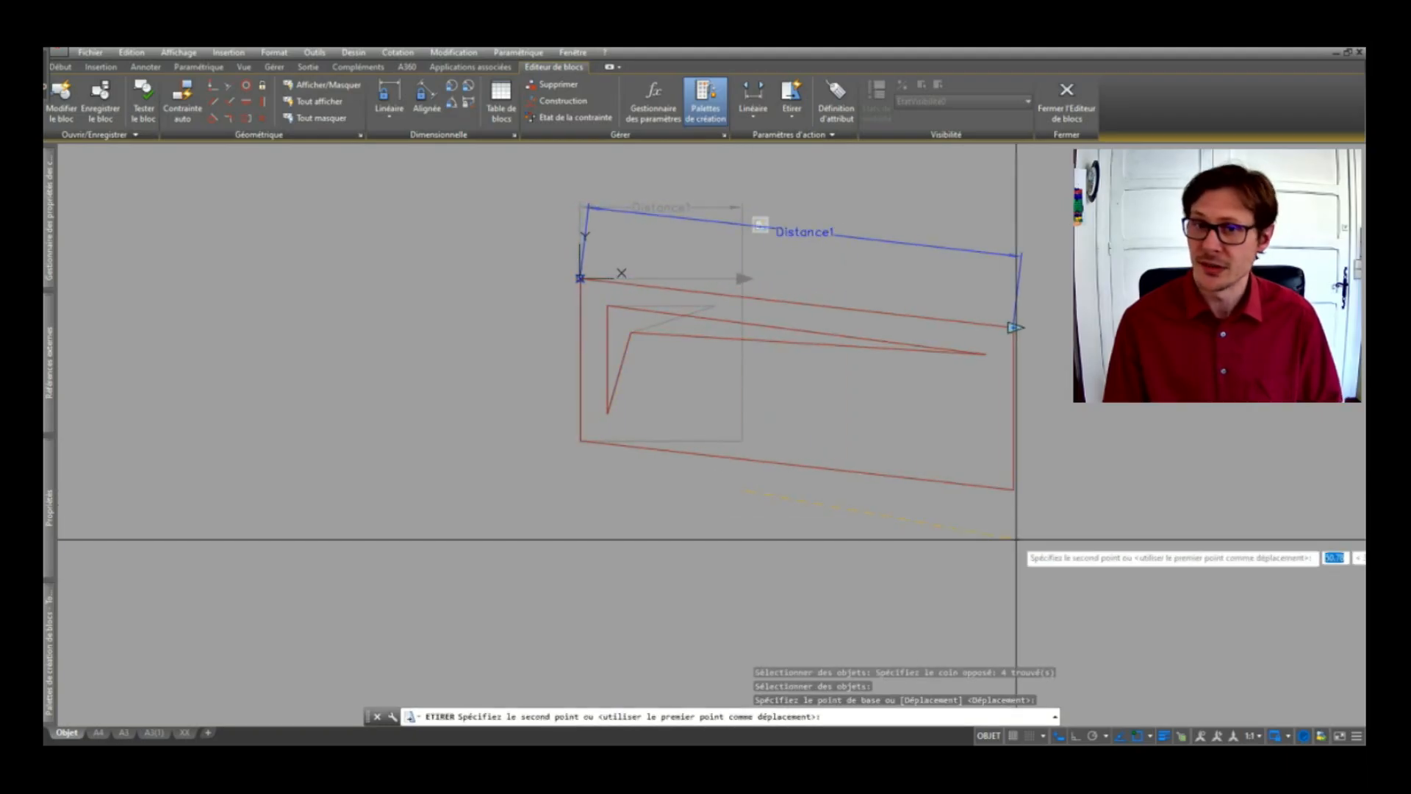
key(Escape)
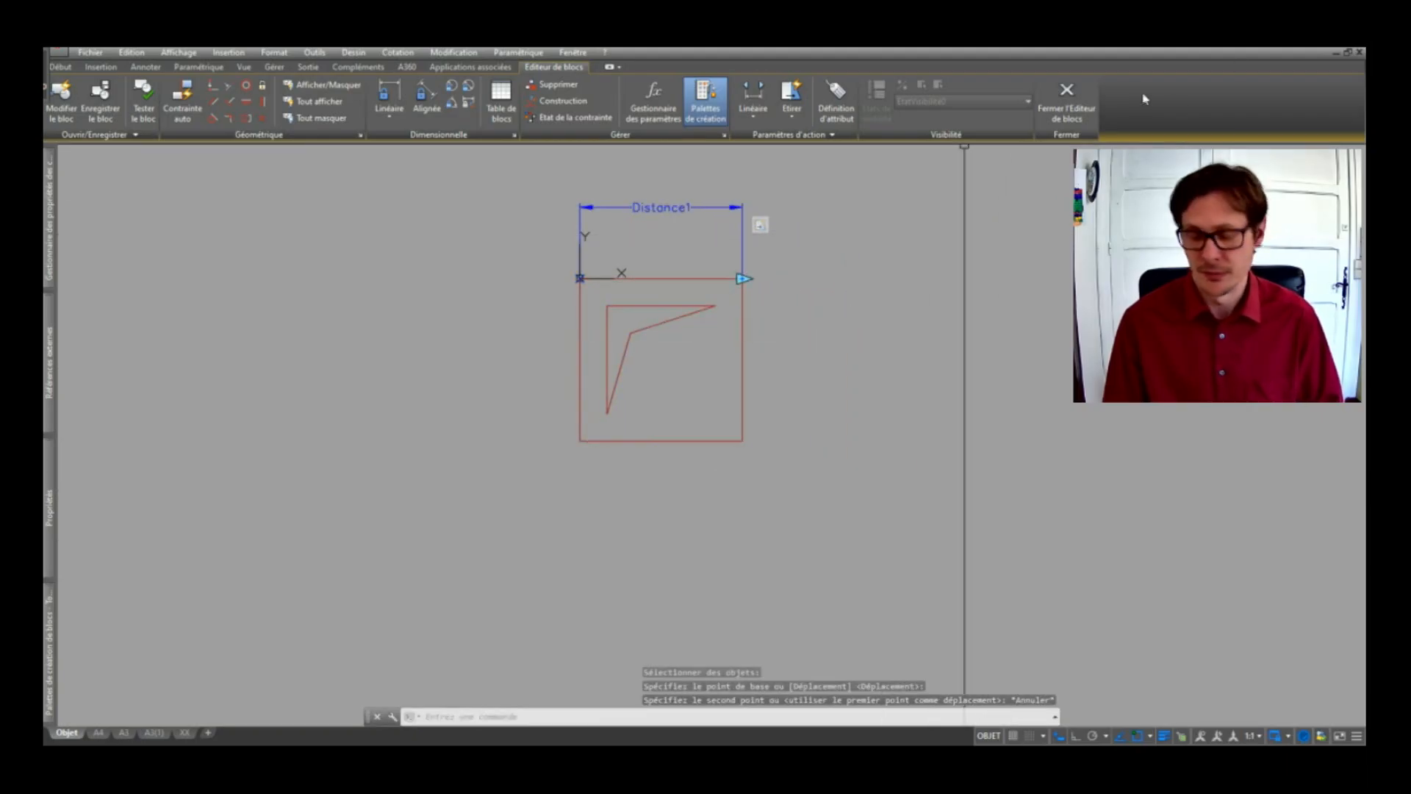
- Close the Block Editor for the RESA block
click(1060, 103)
click(690, 366)
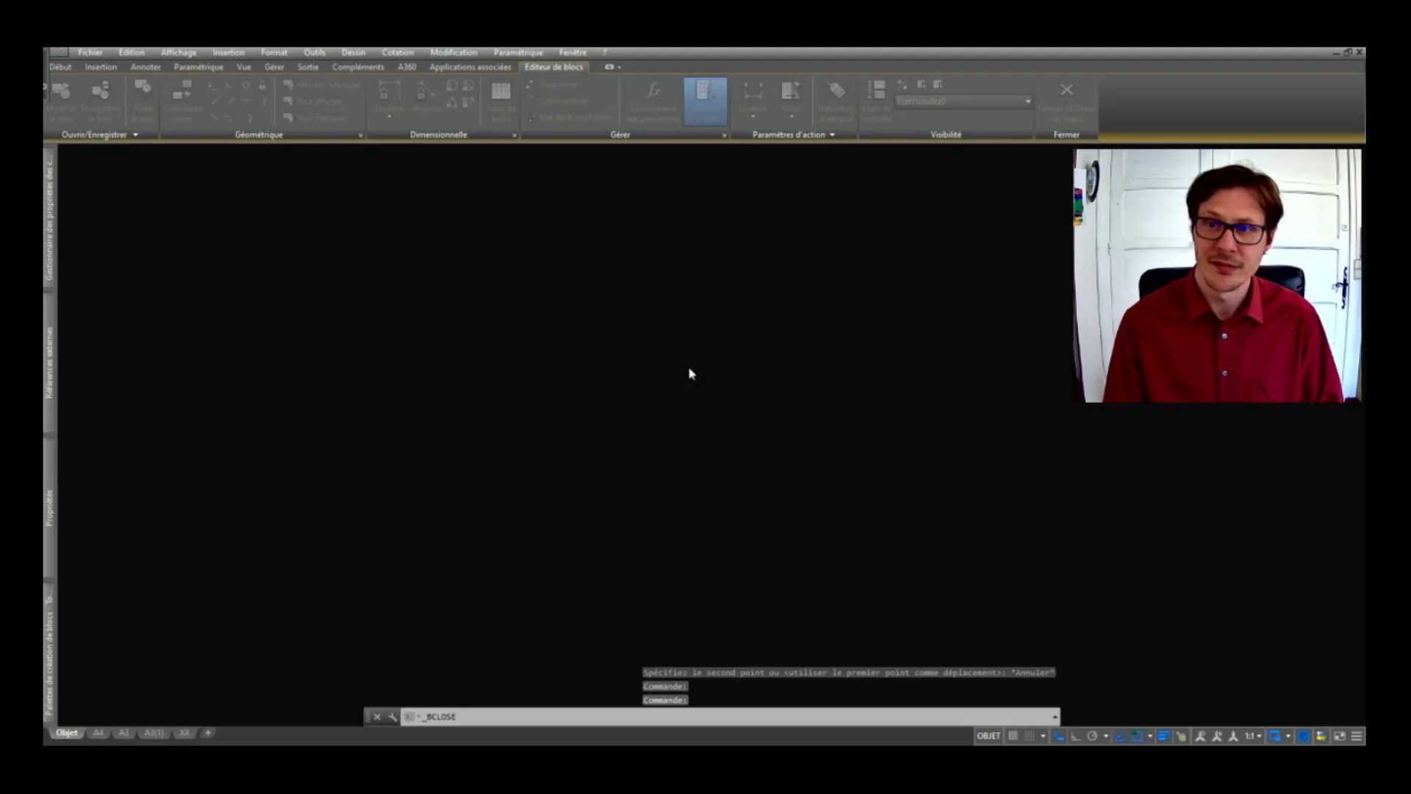
- Try widening the inserted RESA block with its horizontal stretch grip, and undo the stretch
click(781, 338)
click(730, 406)
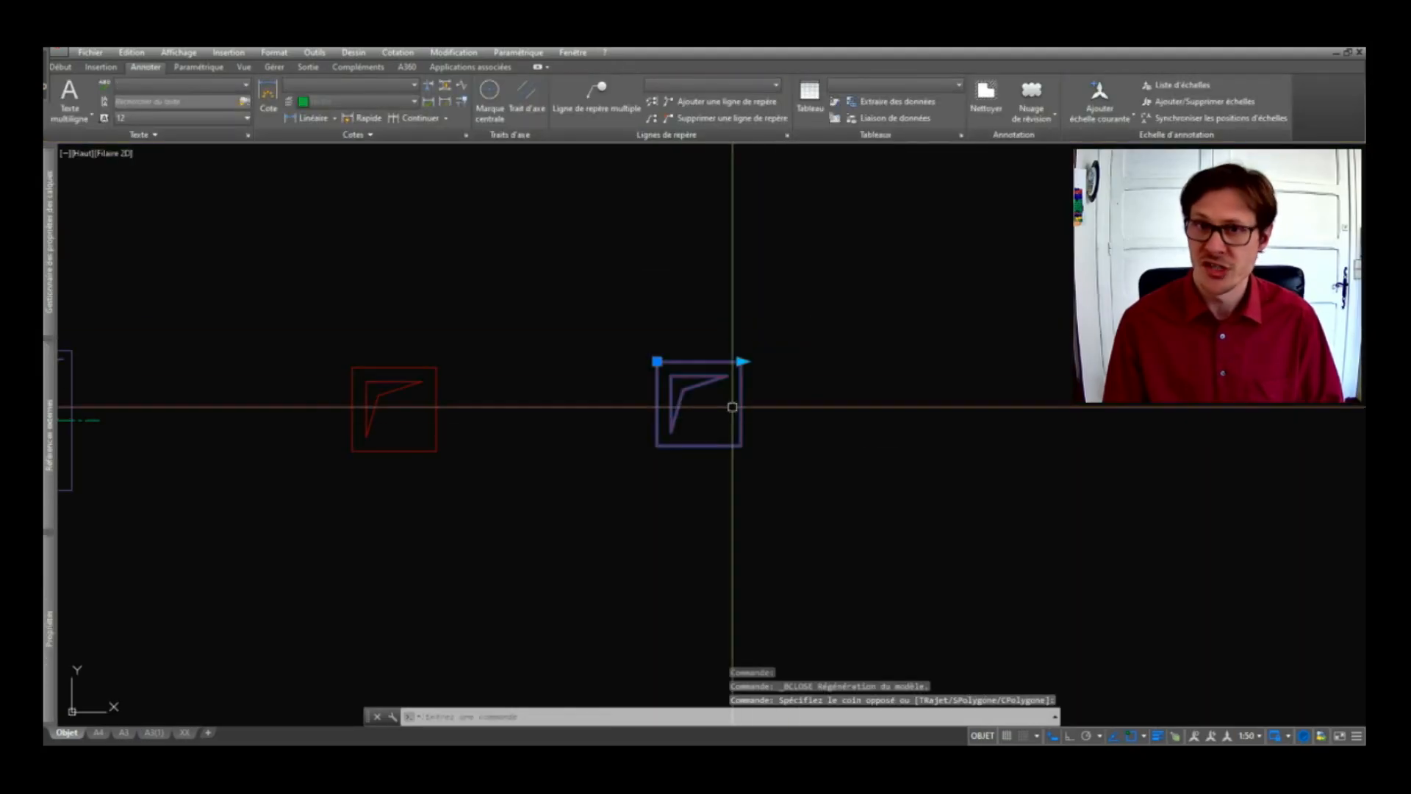
click(742, 361)
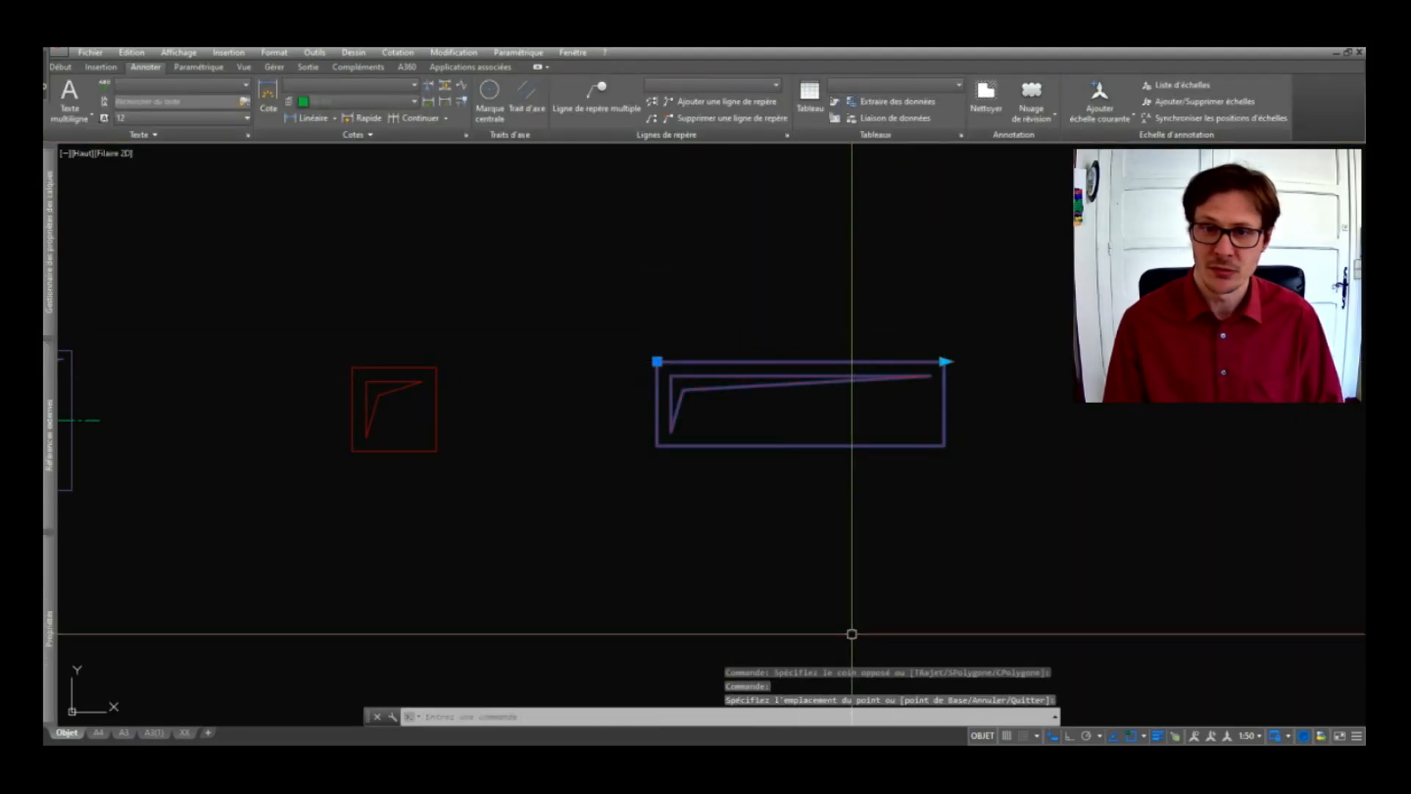
click(865, 544)
key(Escape)
key(ctrl+z)
- Open the inserted RESA block in the Block Editor
click(716, 381)
right_click(715, 381)
click(765, 384)
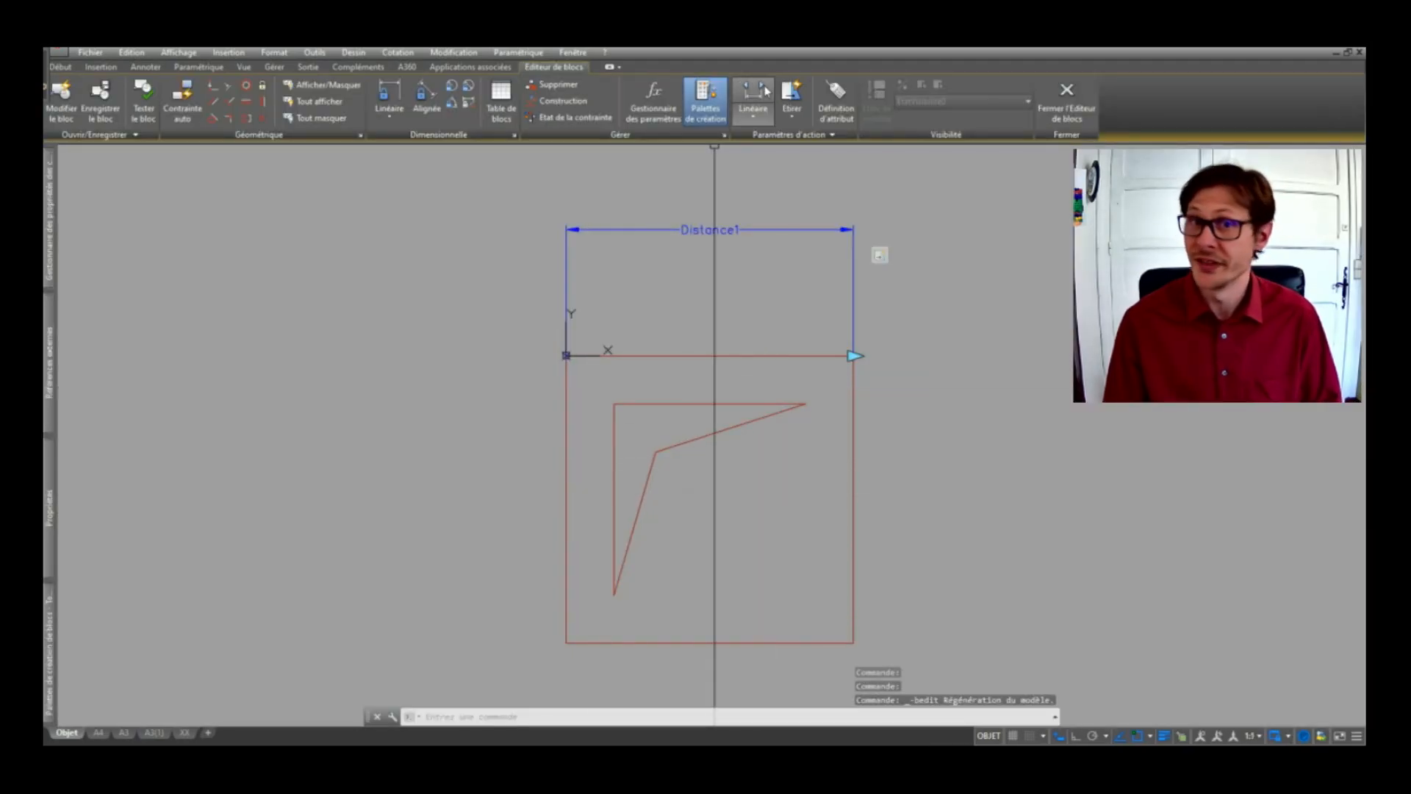
- Add a vertical linear parameter along the square's left side, from its upper to its lower corner, with the label placed outside
click(754, 96)
click(566, 355)
scroll(588, 347, down, 2)
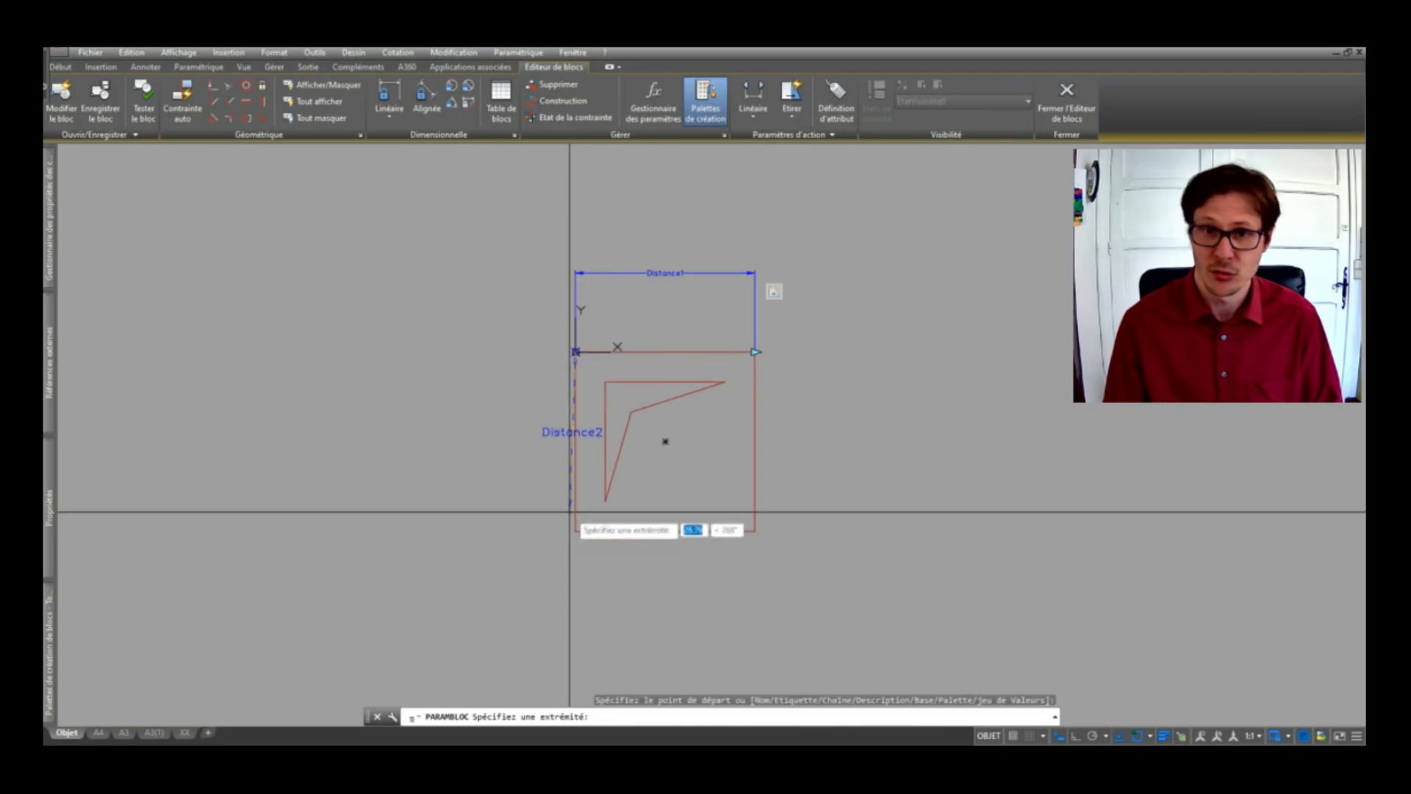
click(576, 530)
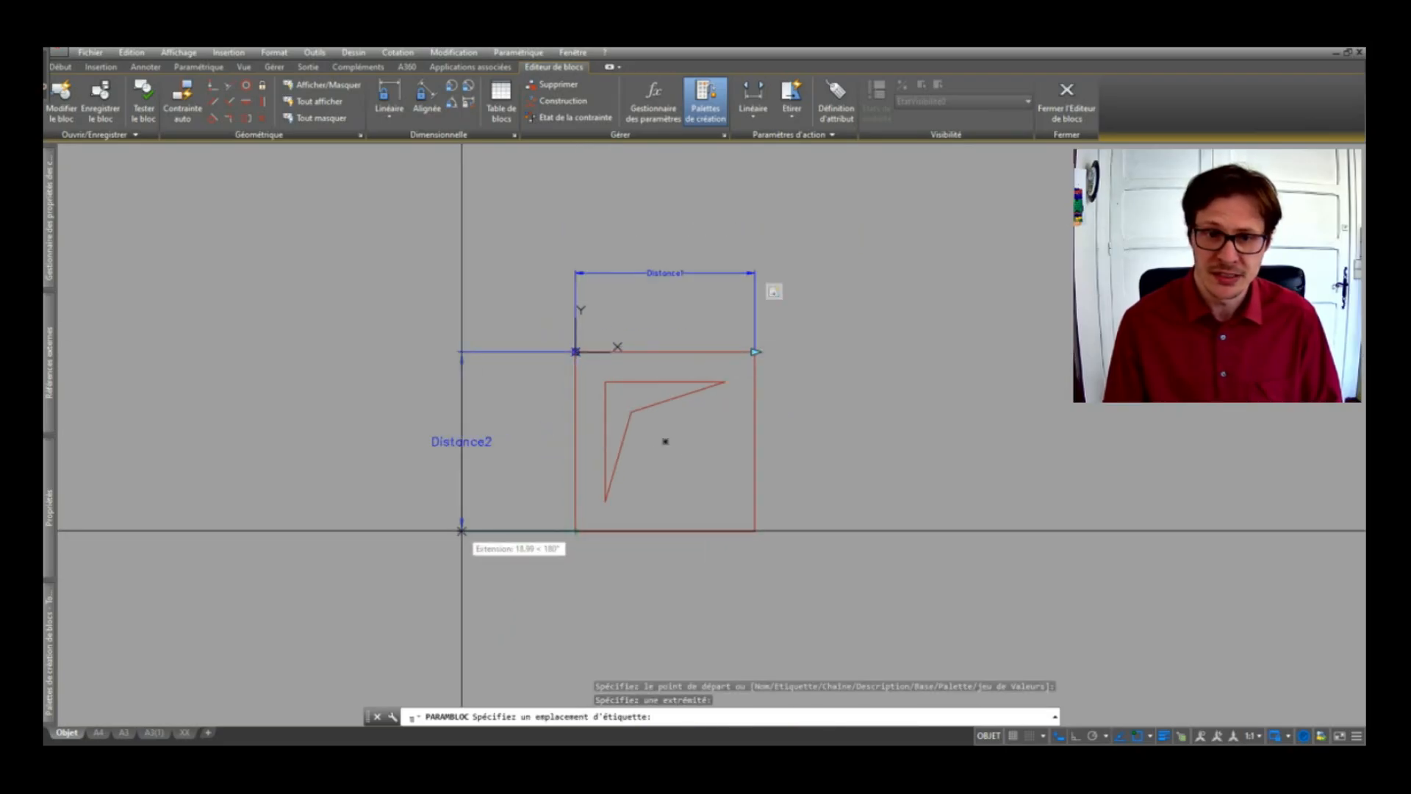
click(461, 530)
key(Return)
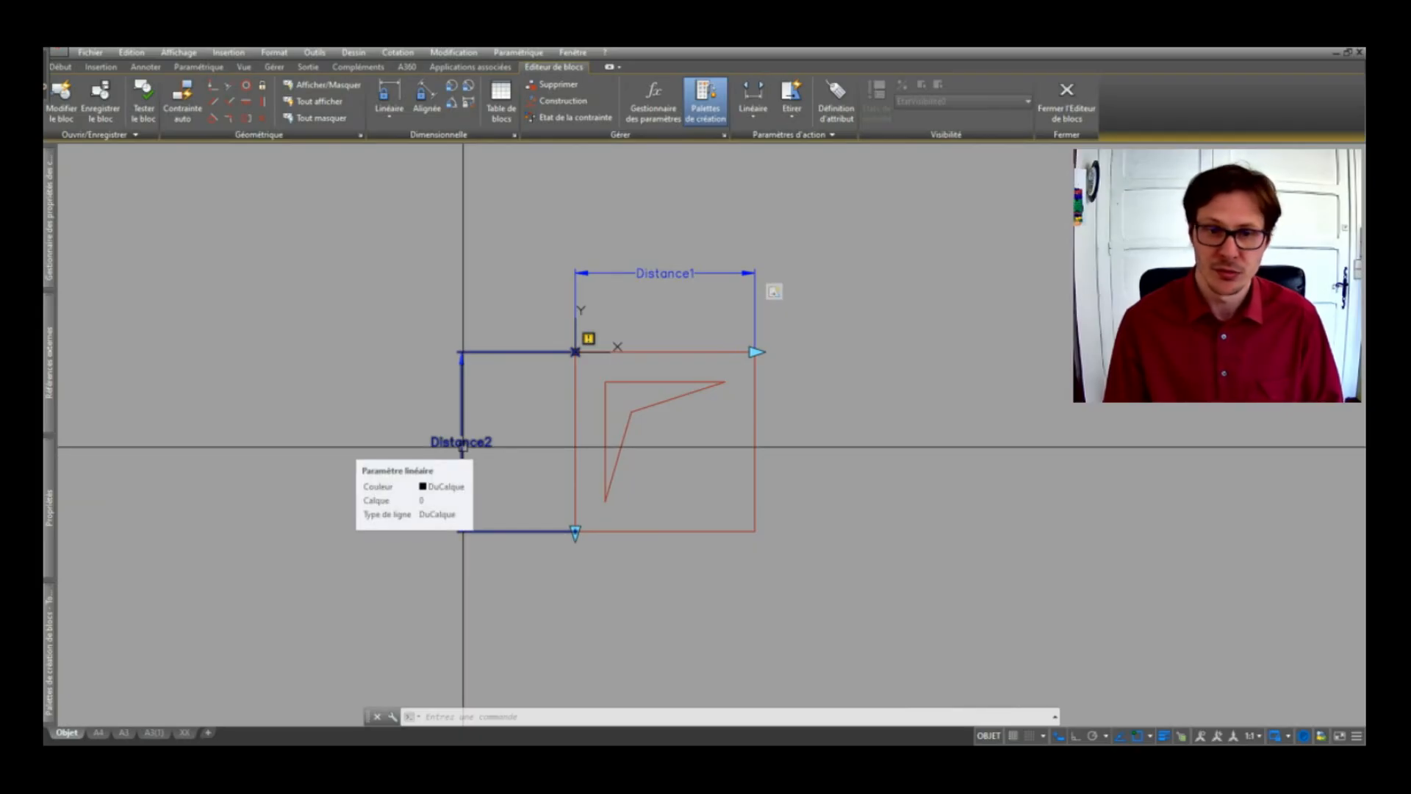
- Add a stretch action to the vertical parameter's lower point, framing the square's bottom side and inner shape's lower tip, and include the geometry
double_click(463, 445)
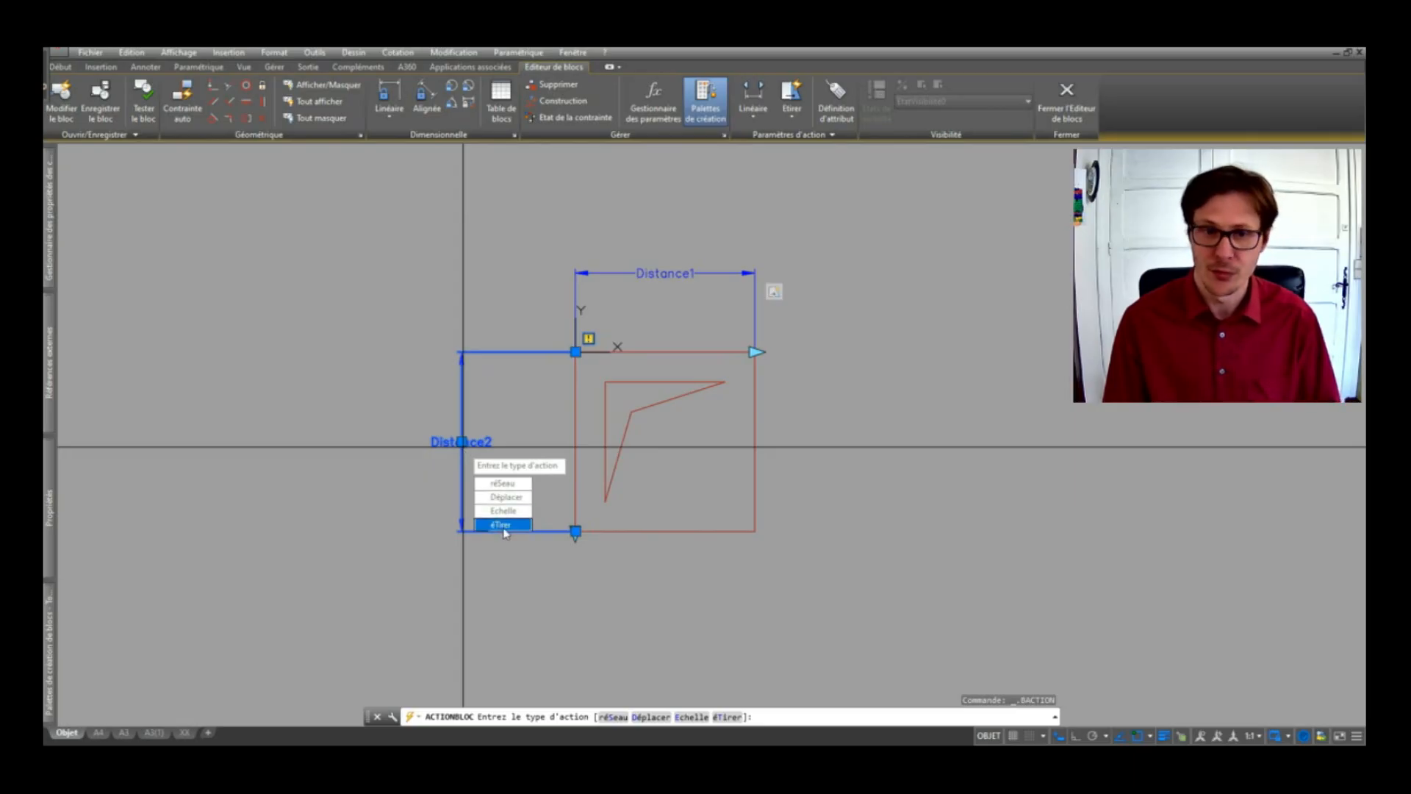
click(503, 525)
click(575, 530)
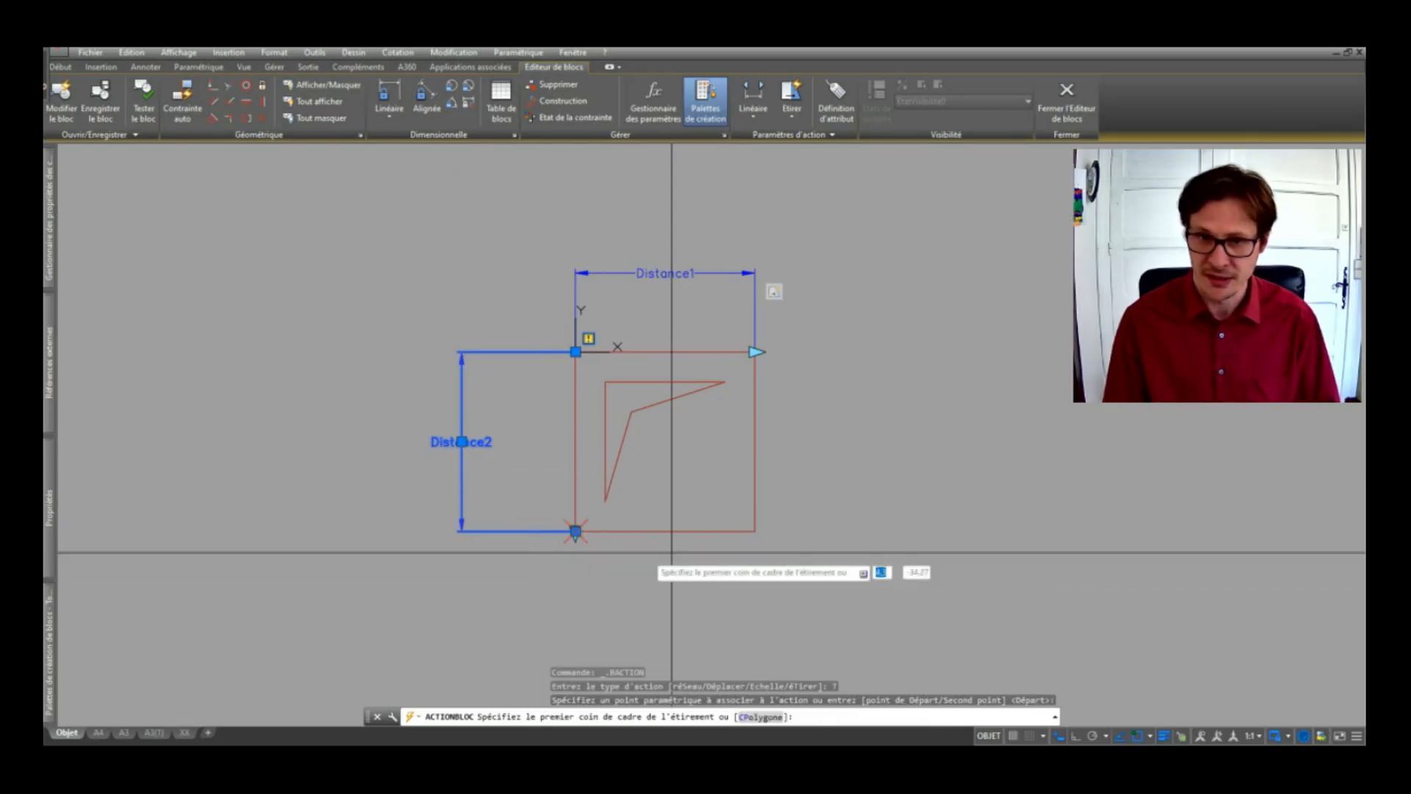
click(882, 452)
click(351, 595)
click(626, 493)
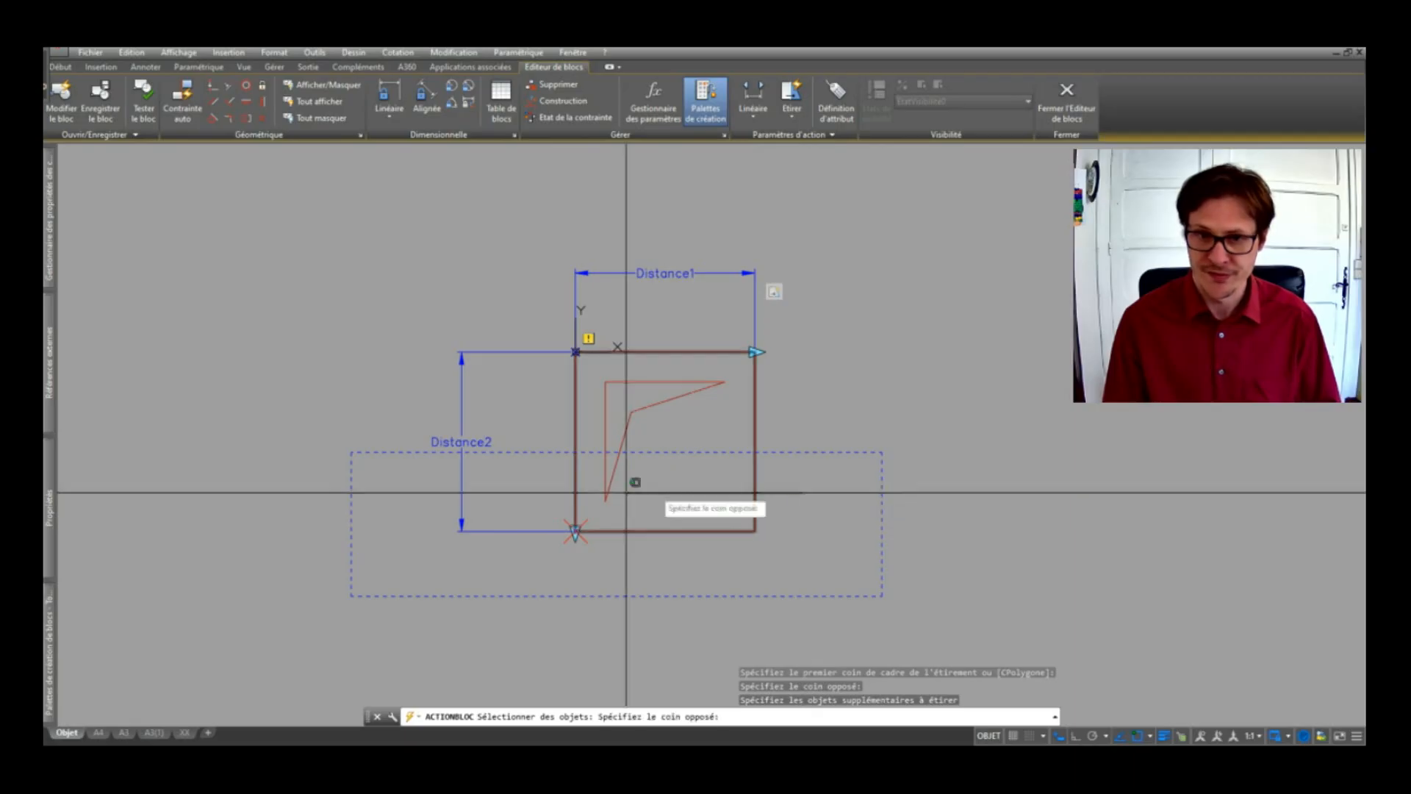
click(461, 551)
key(Return)
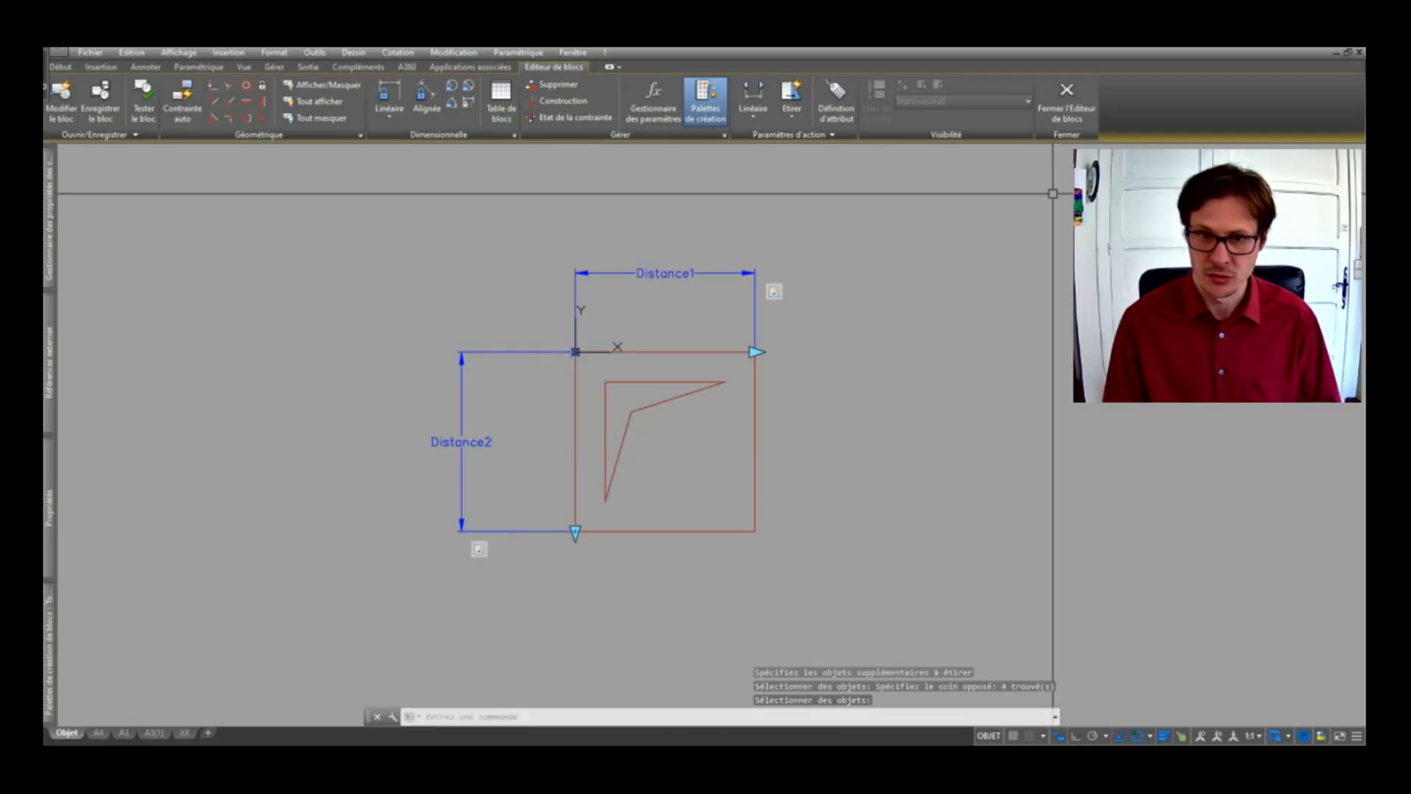
- Close the Block Editor with the changes saved, and stretch the inserted block wider and taller with its two grips
click(1047, 102)
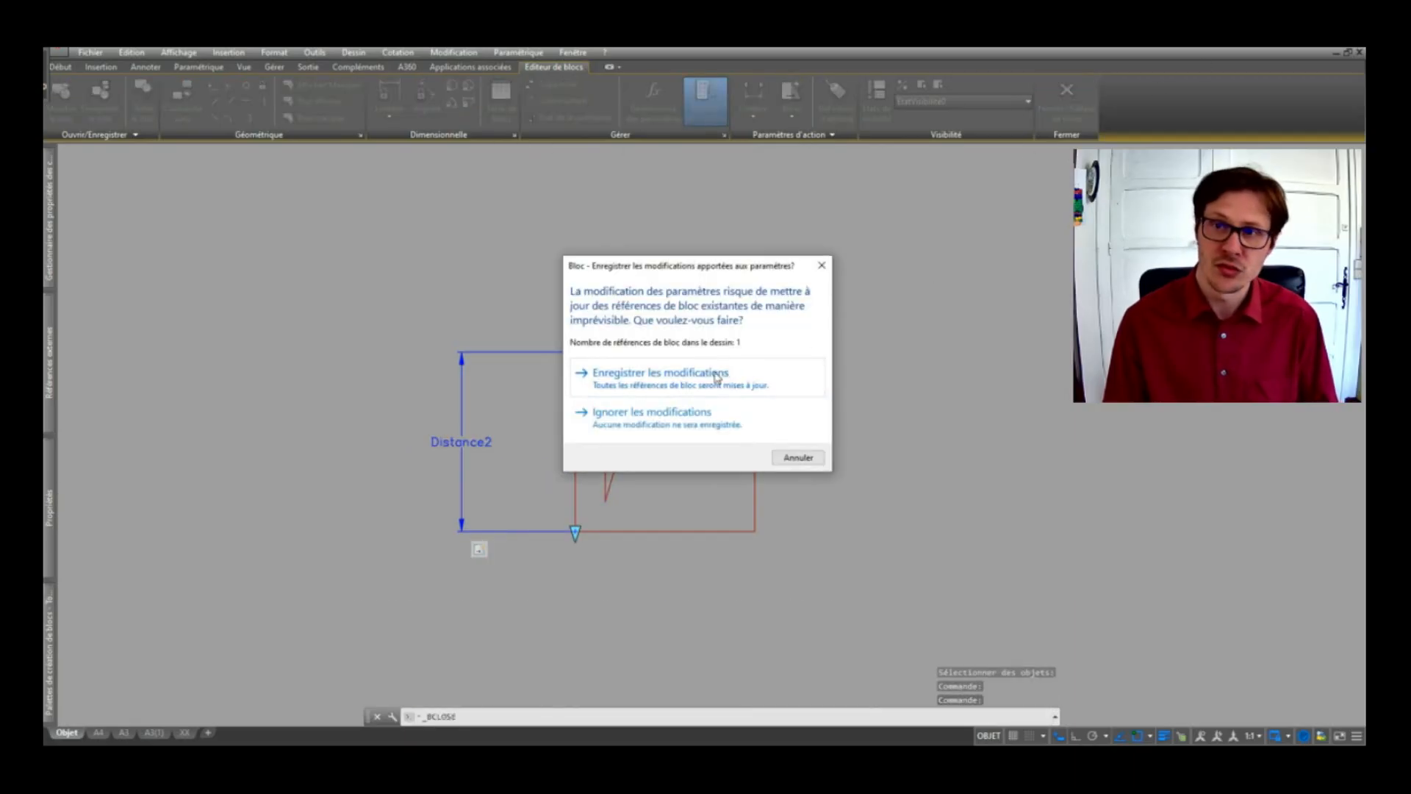
click(716, 375)
click(740, 346)
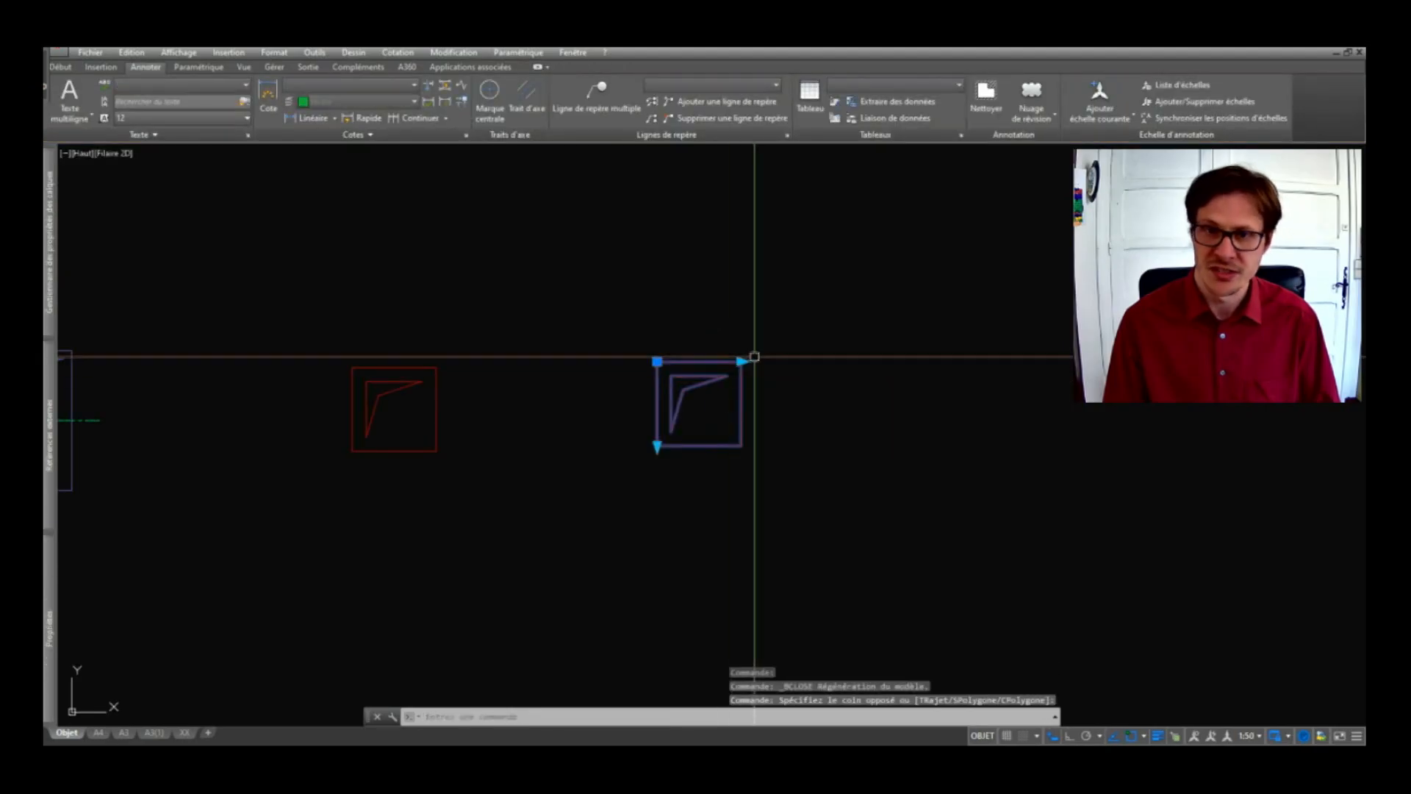
click(741, 360)
click(785, 367)
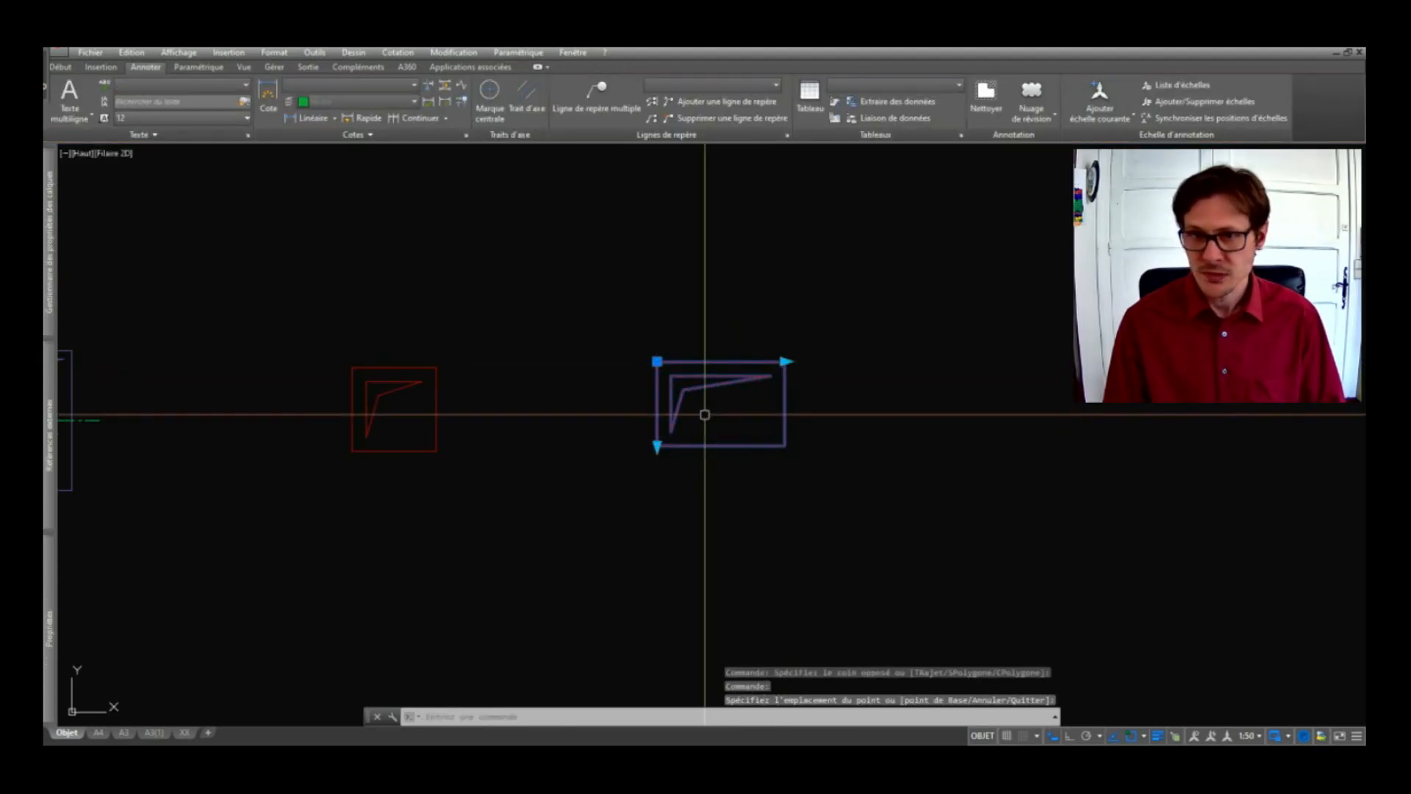
click(657, 446)
click(672, 473)
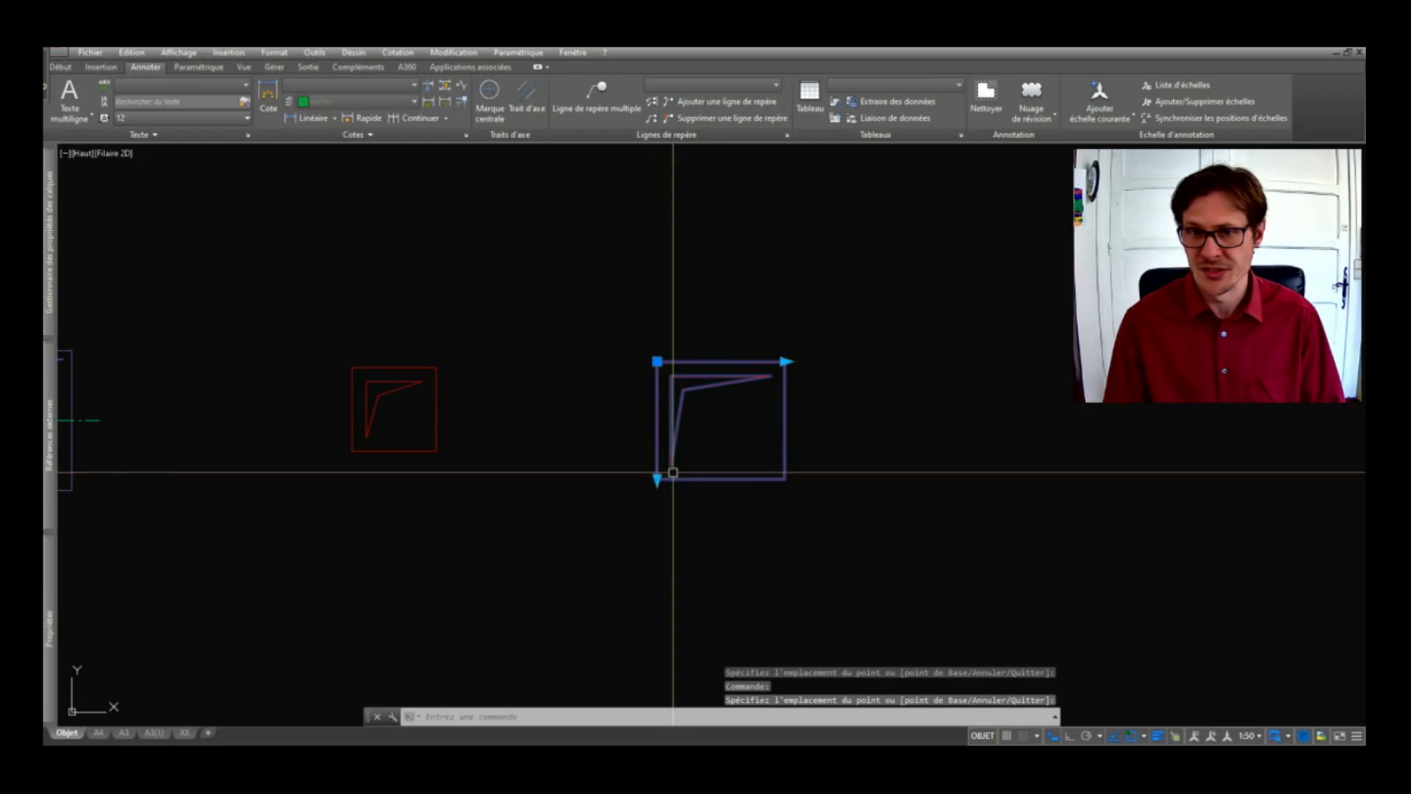
- Reopen the block in the Block Editor and start its test environment
right_click(704, 347)
click(765, 400)
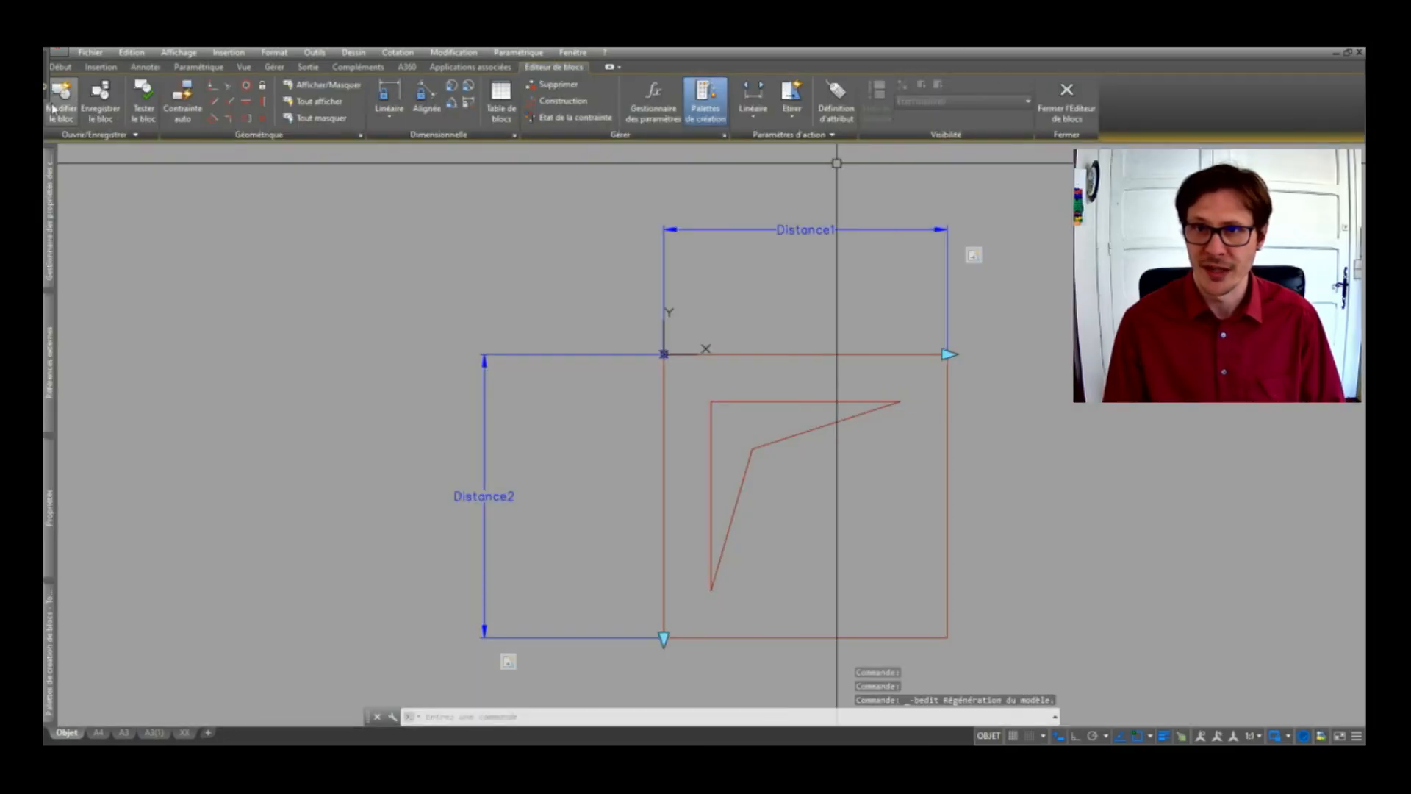
click(142, 110)
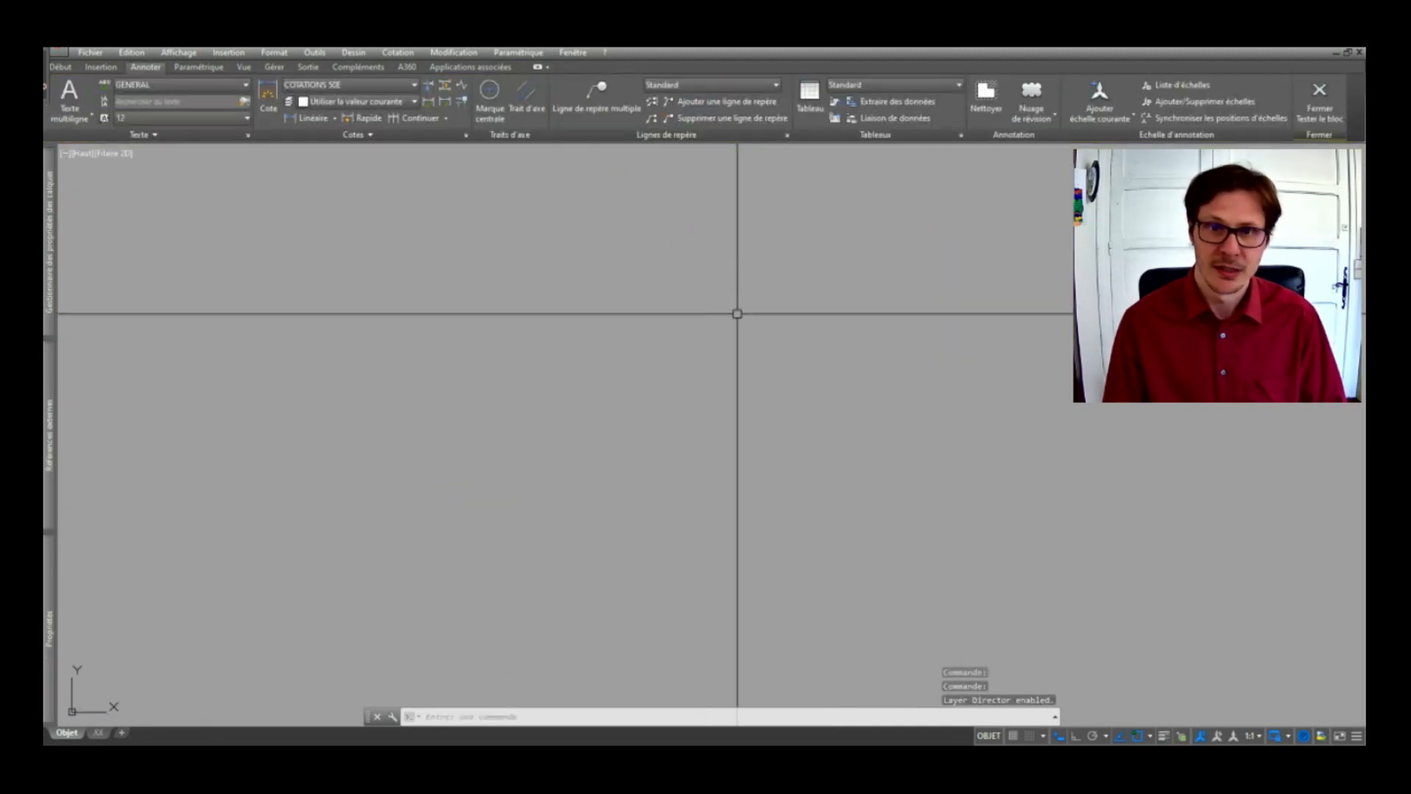
- Test the block's horizontal and vertical stretch grips and its insertion grip, and close the block test
scroll(737, 314, down, 4)
click(800, 269)
click(775, 306)
click(773, 299)
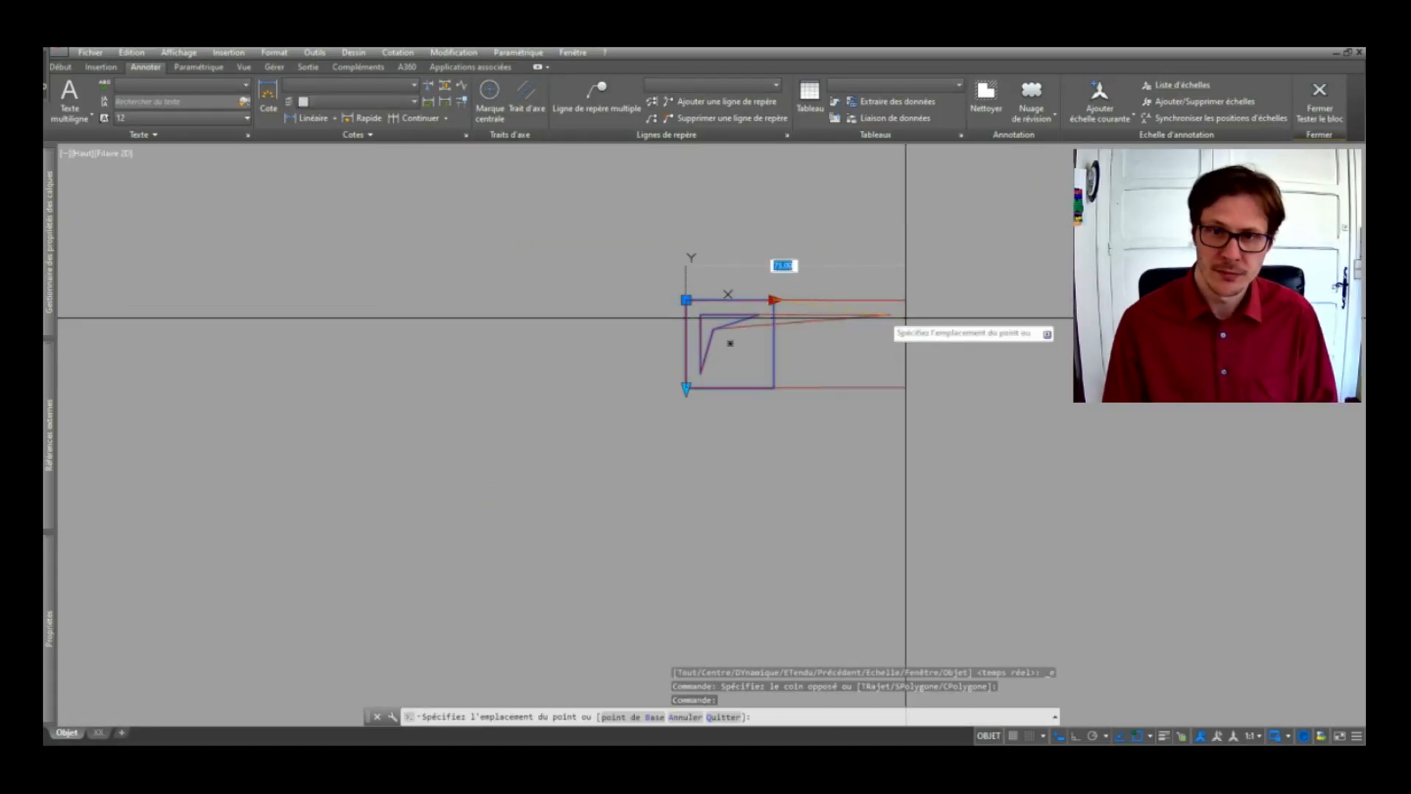
click(910, 301)
click(686, 387)
click(686, 494)
click(686, 300)
scroll(515, 334, down, 4)
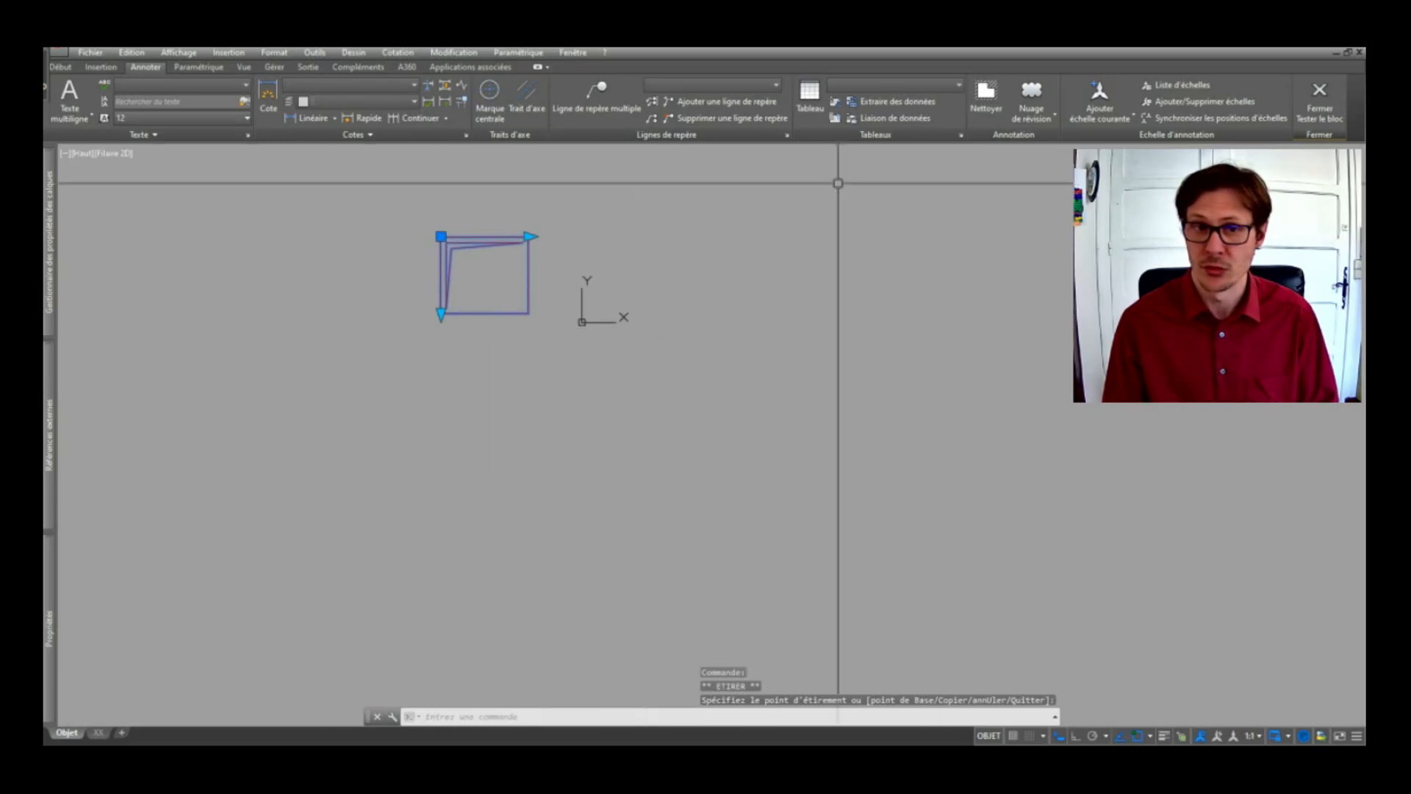
click(1319, 95)
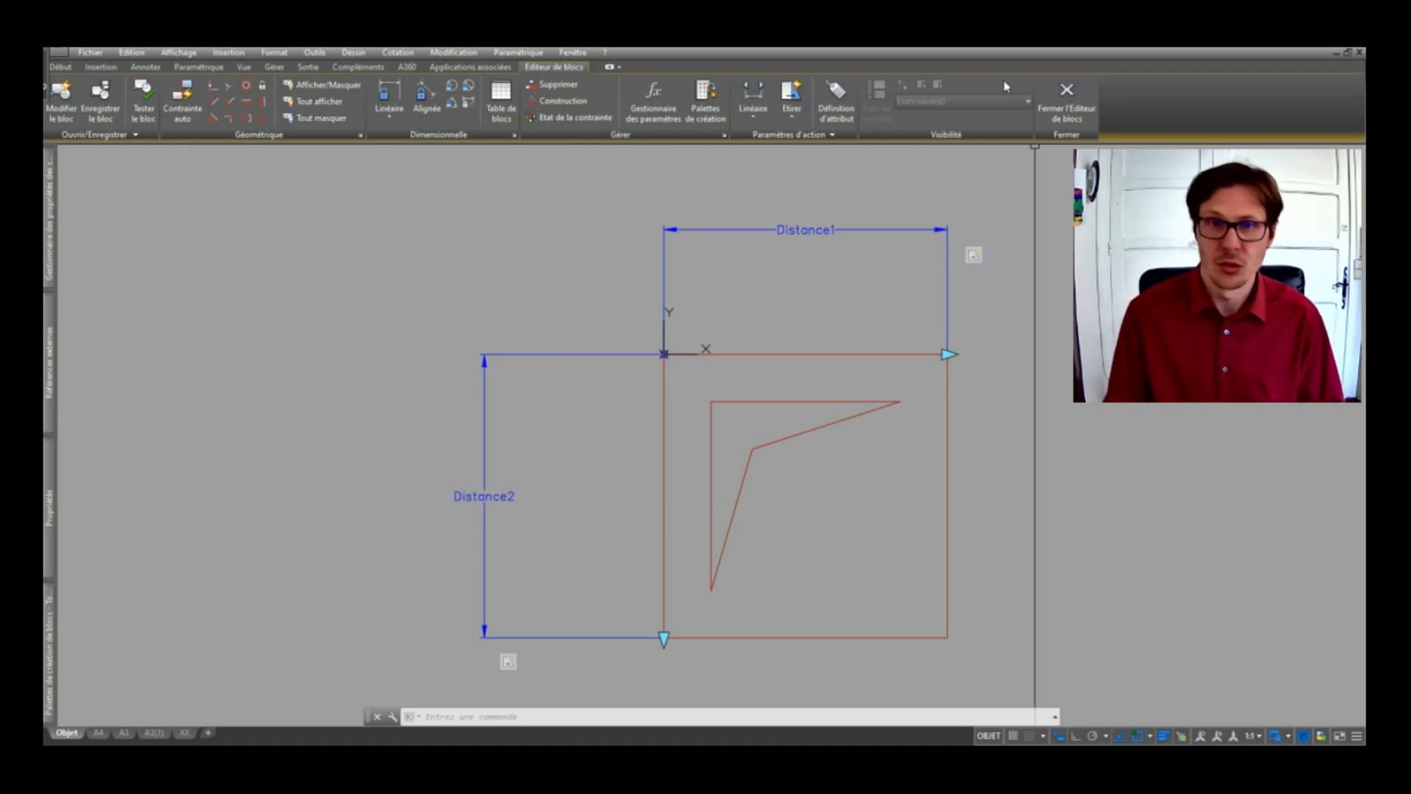
- Close the Block Editor and save the parameter changes to the block
click(1066, 92)
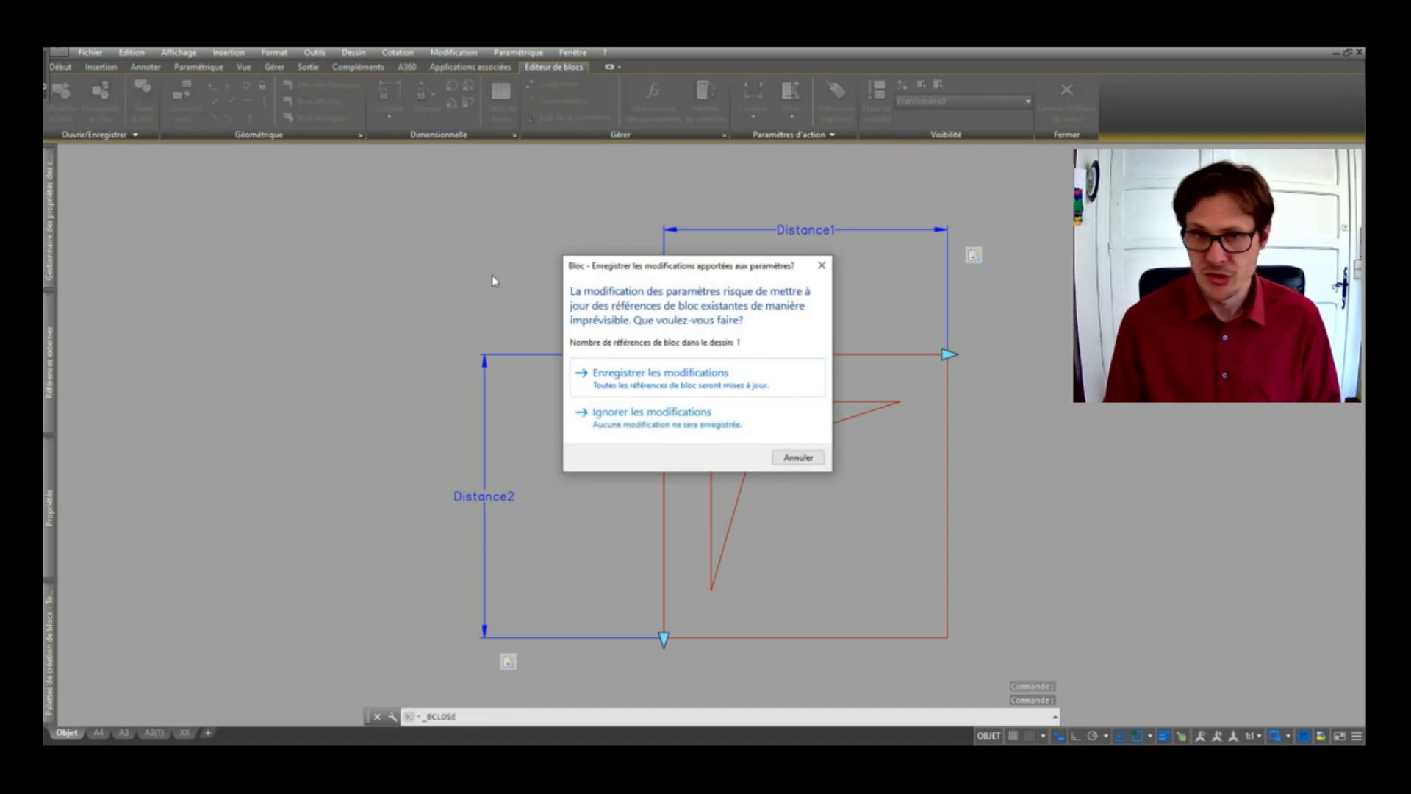
click(795, 457)
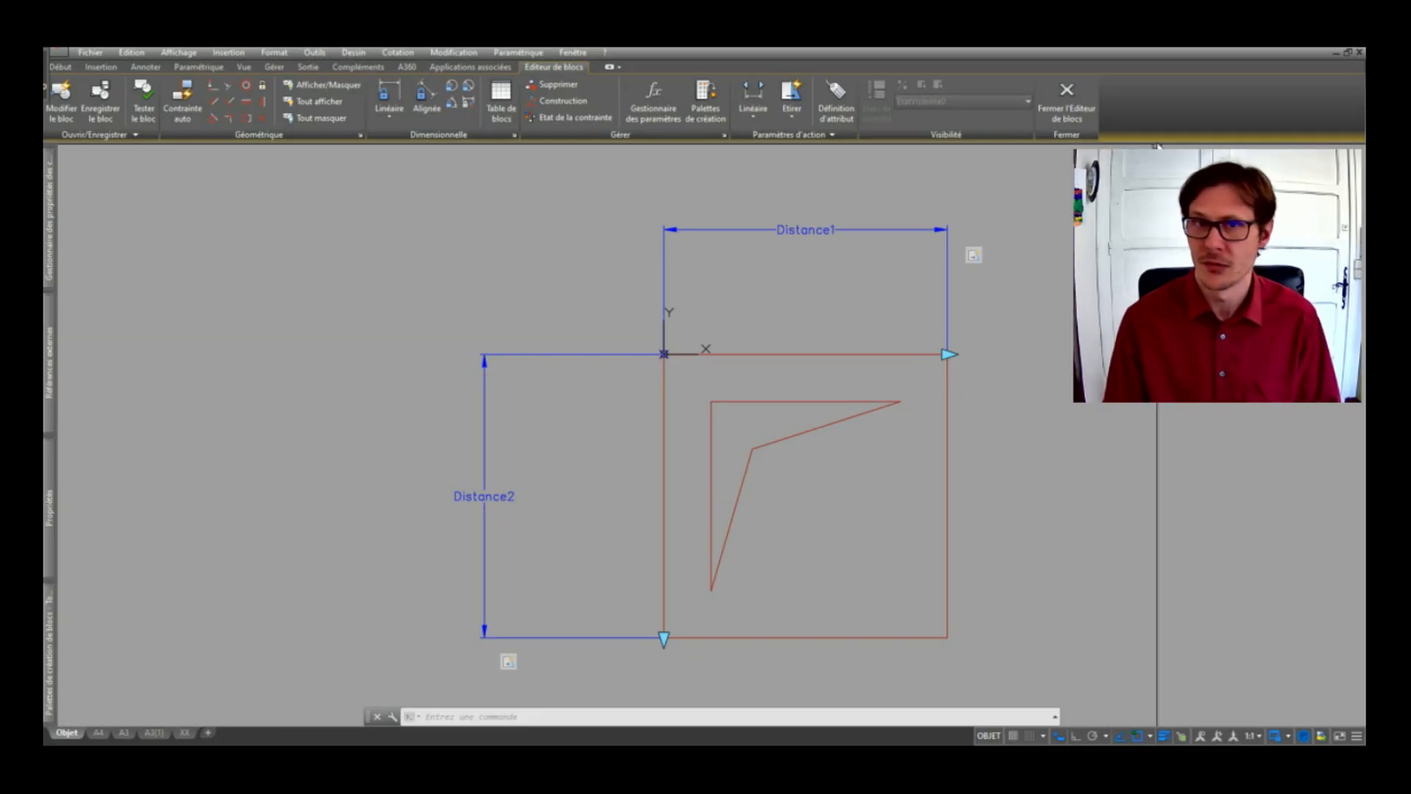
click(1088, 105)
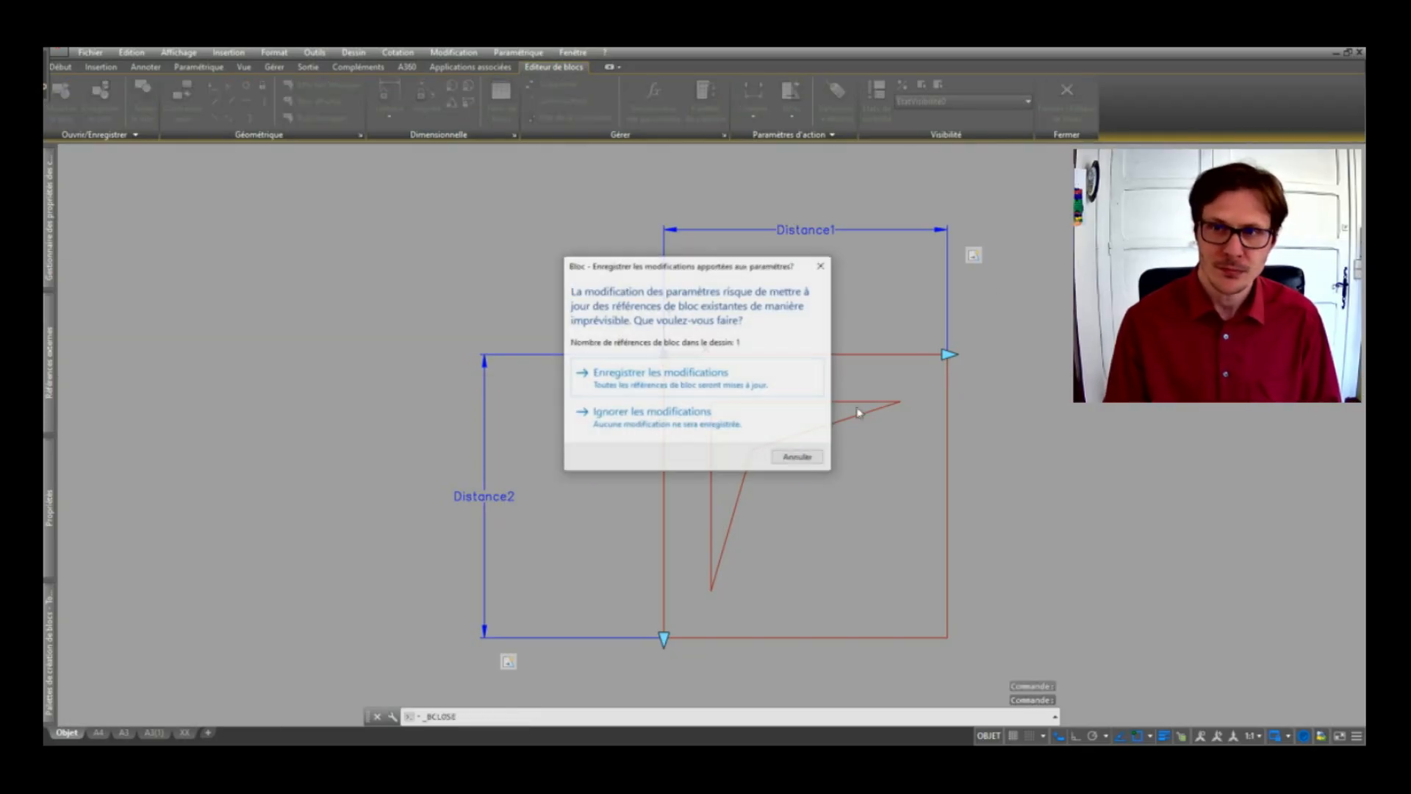
click(736, 386)
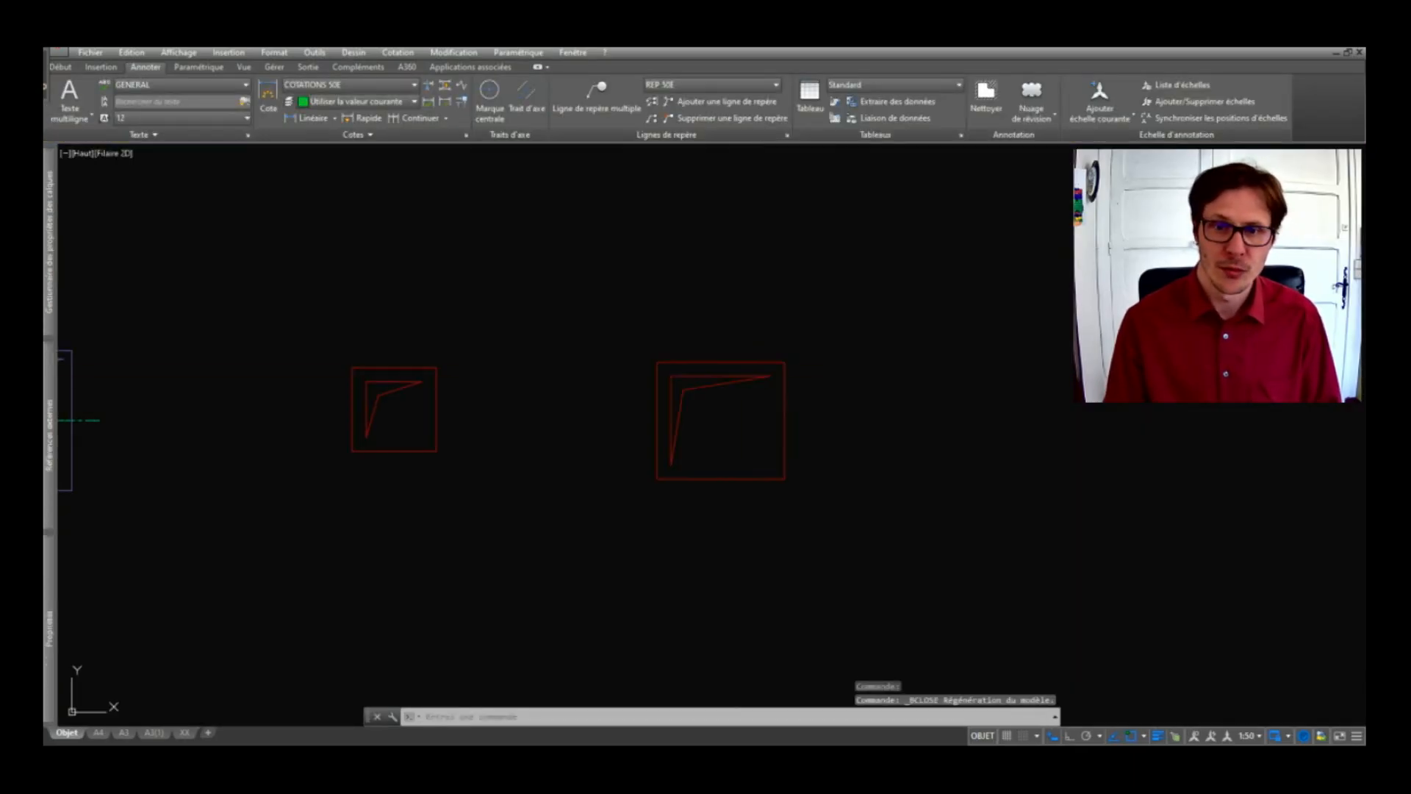
- Stretch the inserted RESA block horizontally to a width of about 51 and deselect it
click(797, 352)
click(781, 371)
click(787, 360)
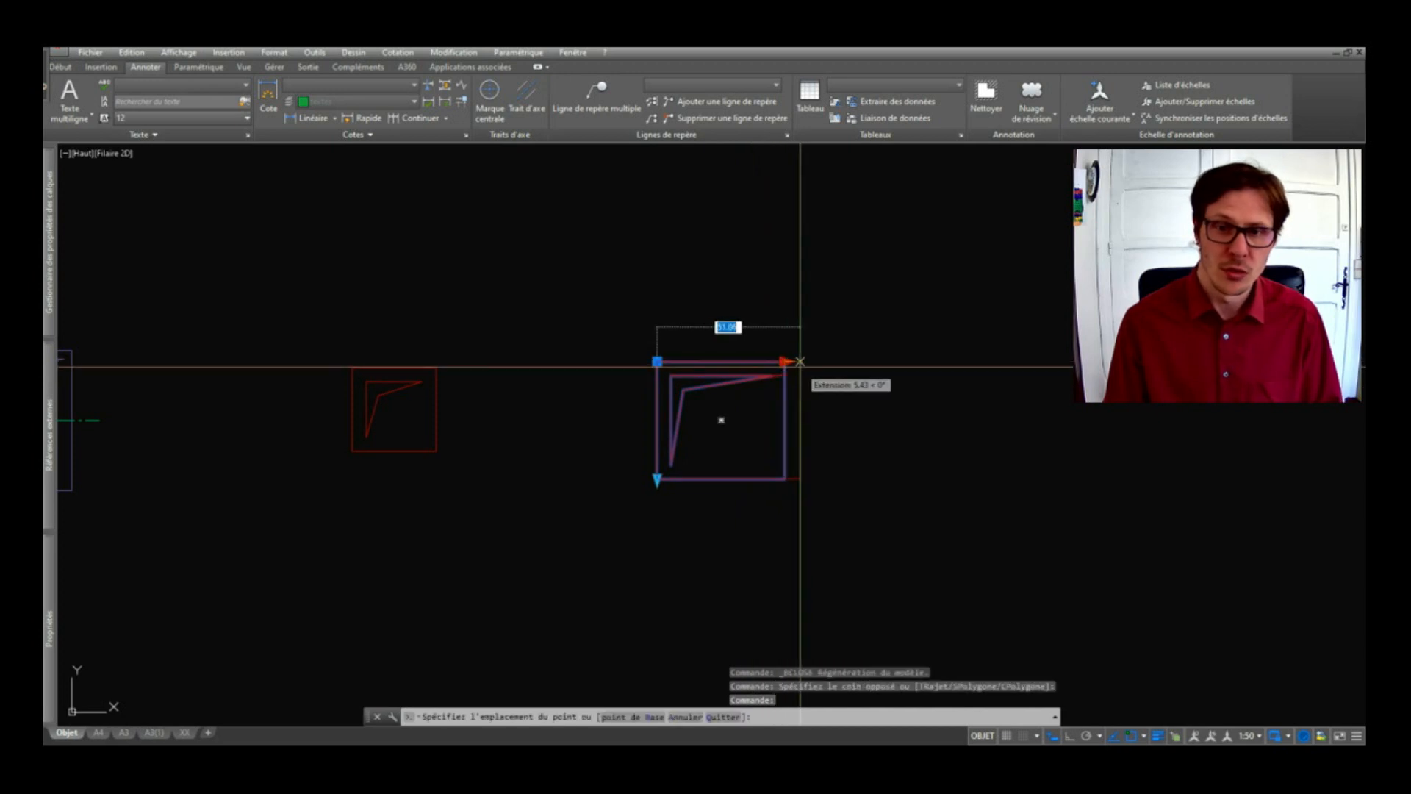
click(801, 360)
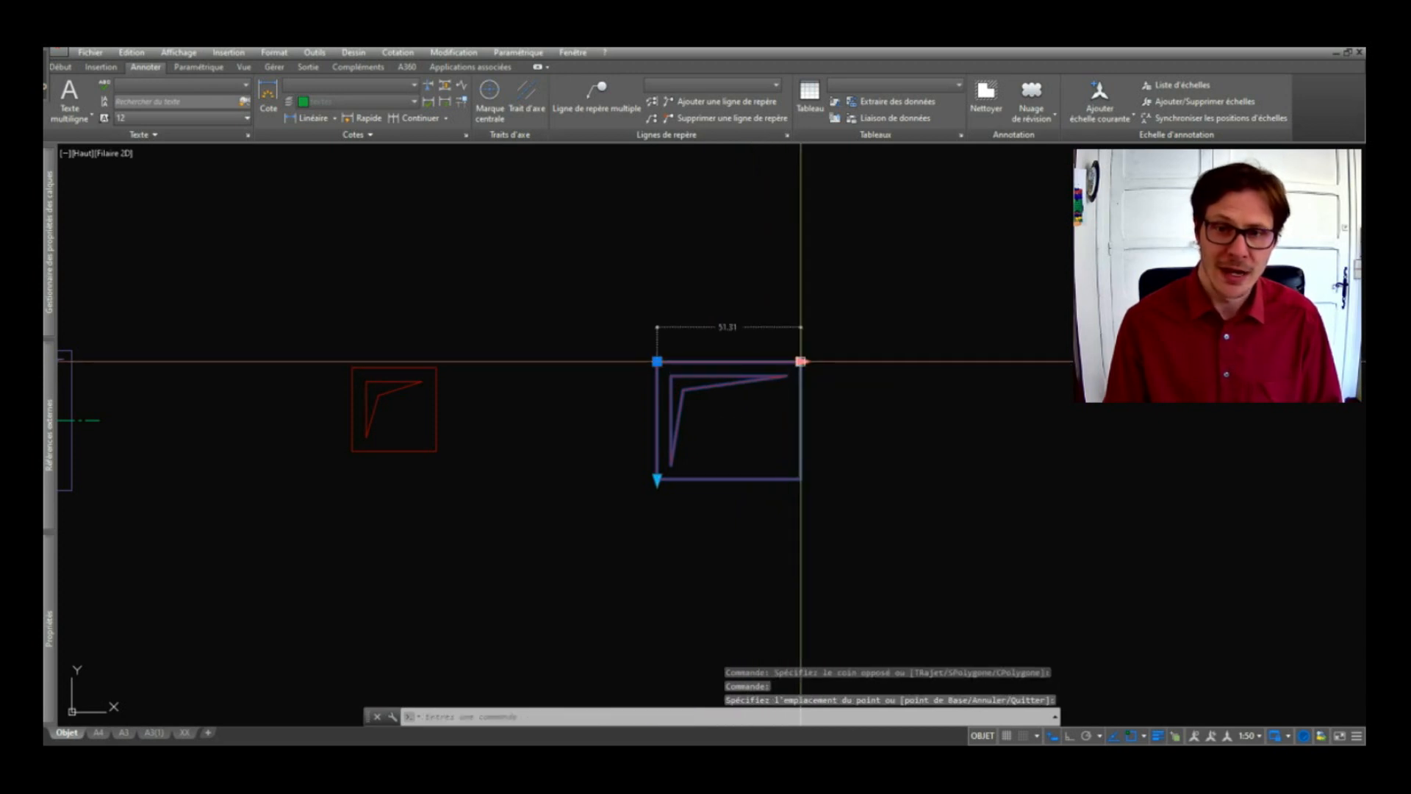
key(Escape)
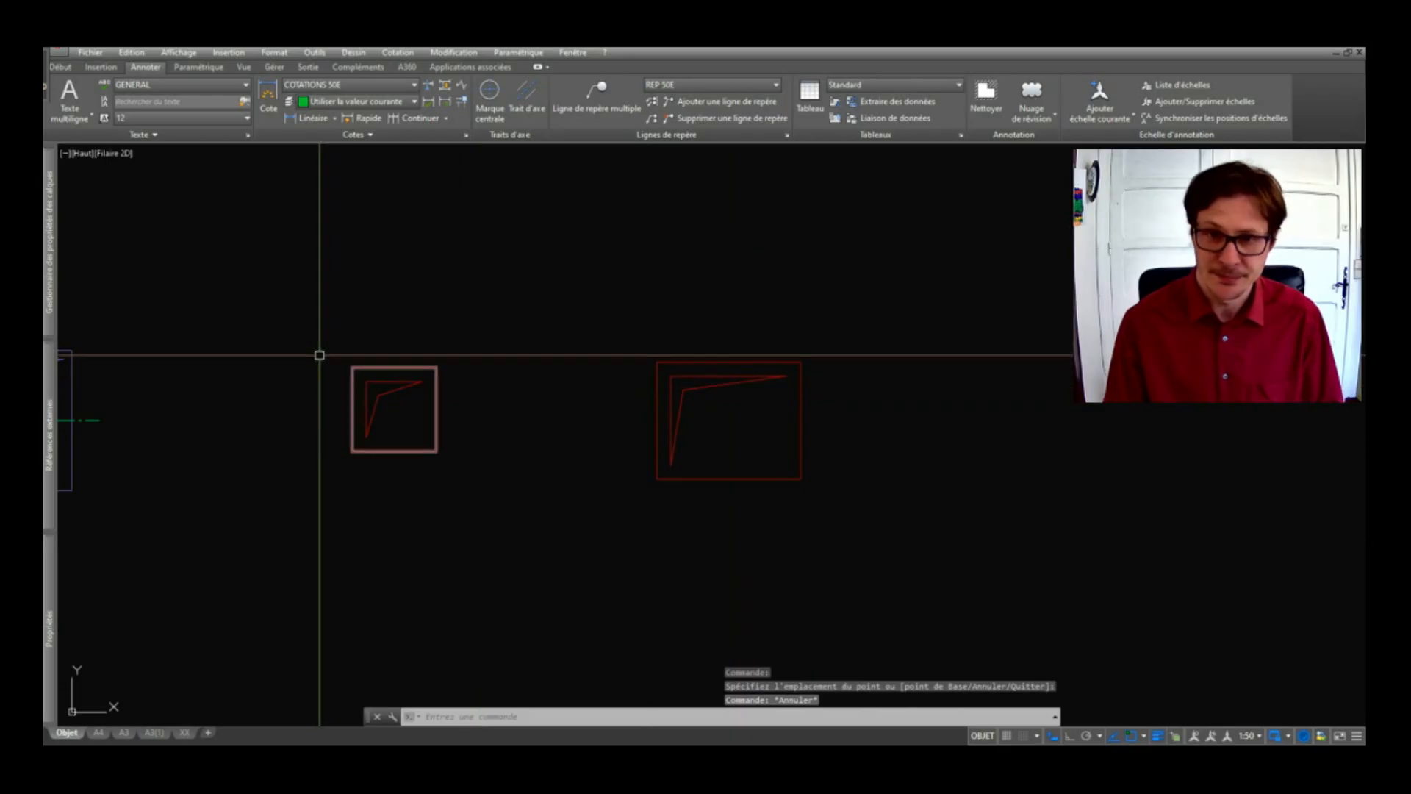
- Examine the finished 50x50 reservation block's TYPE_RESERVATION options and preview its horizontal stretch
middle_drag(326, 378, 734, 372)
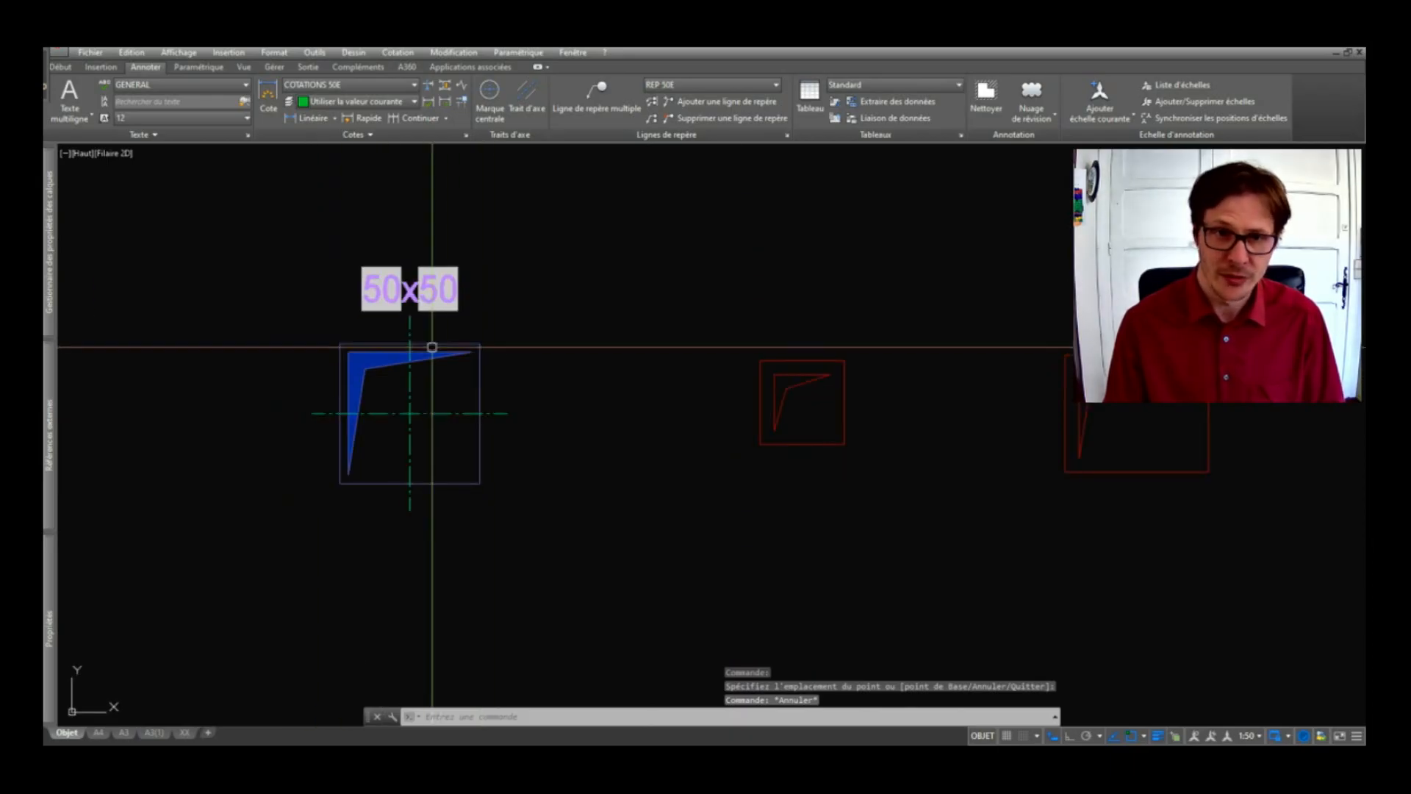
click(801, 378)
key(Escape)
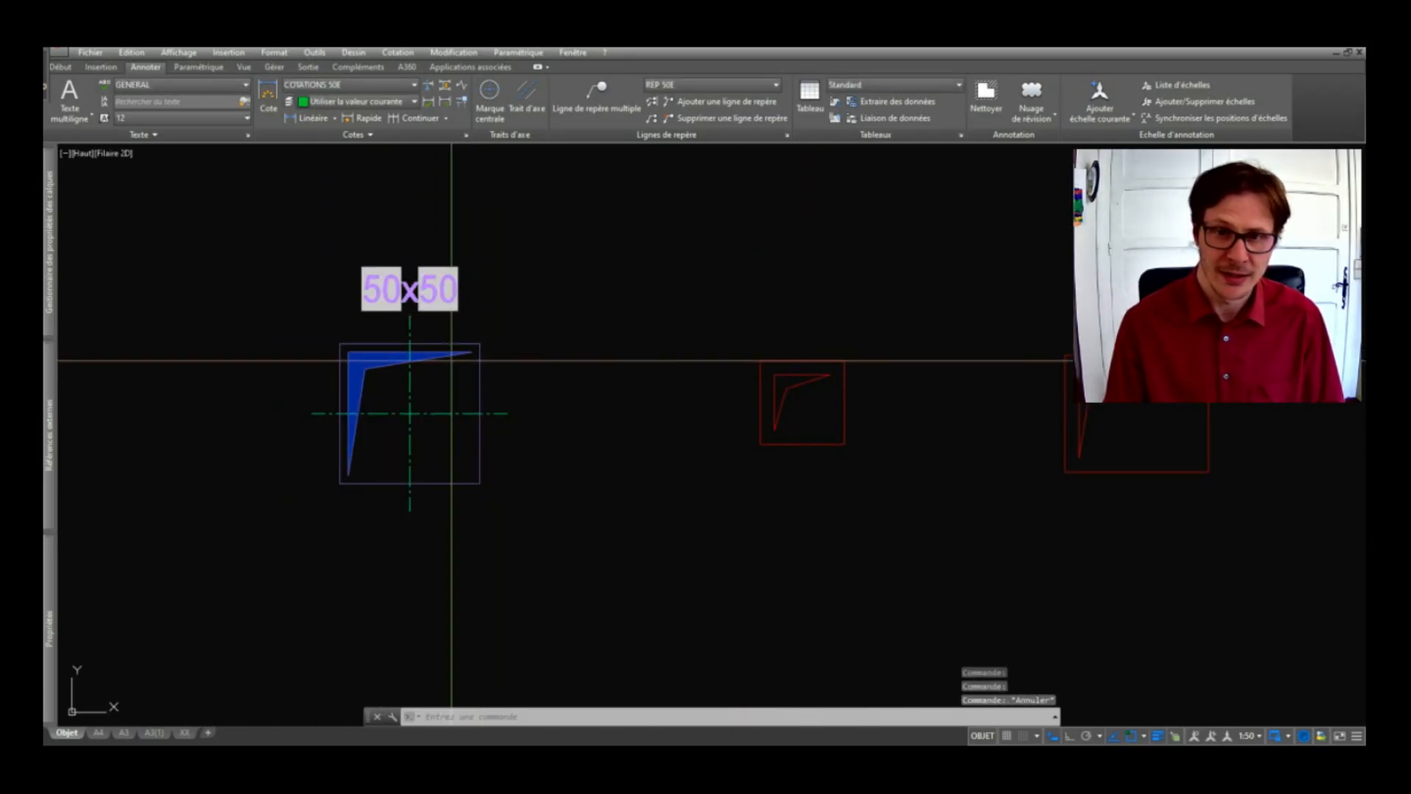
click(452, 361)
click(401, 333)
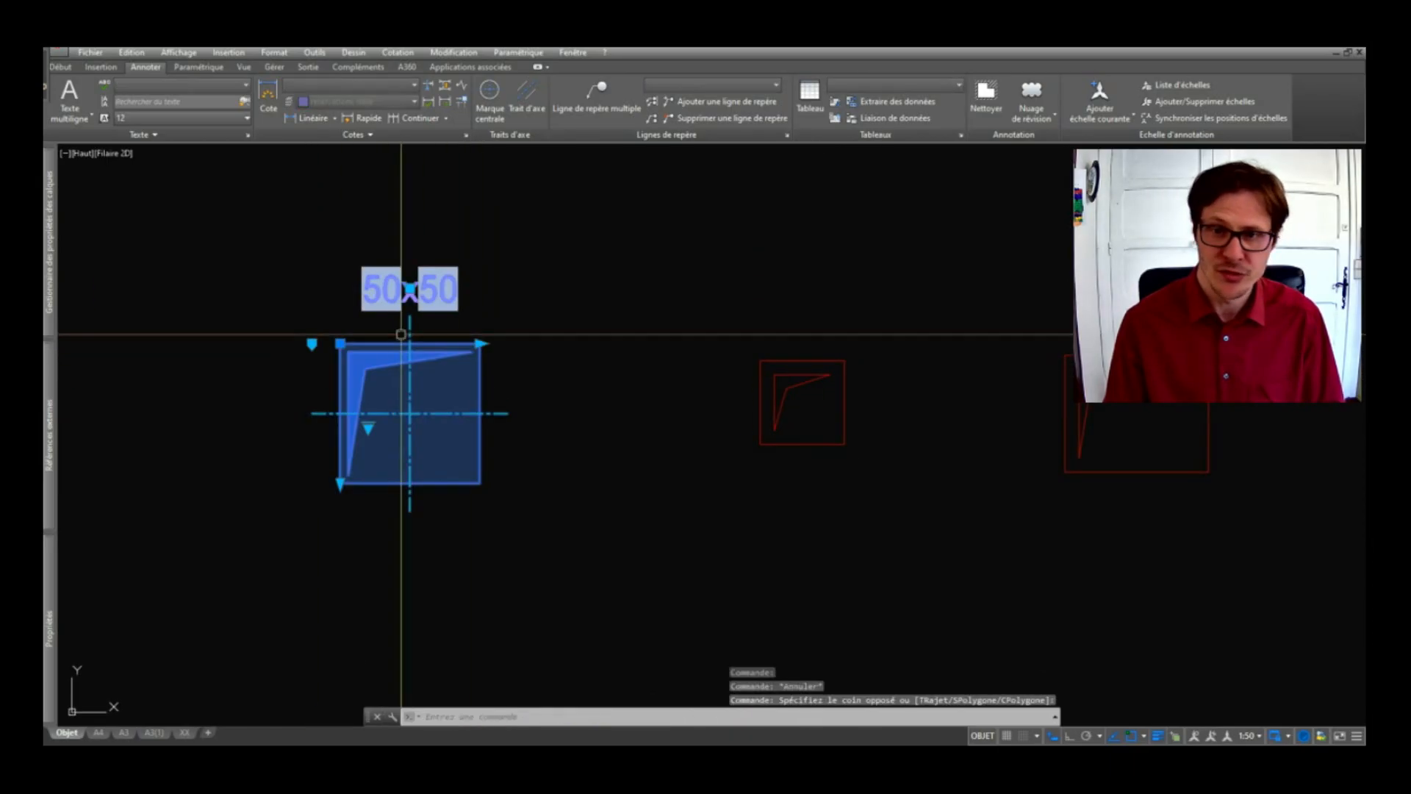
click(364, 425)
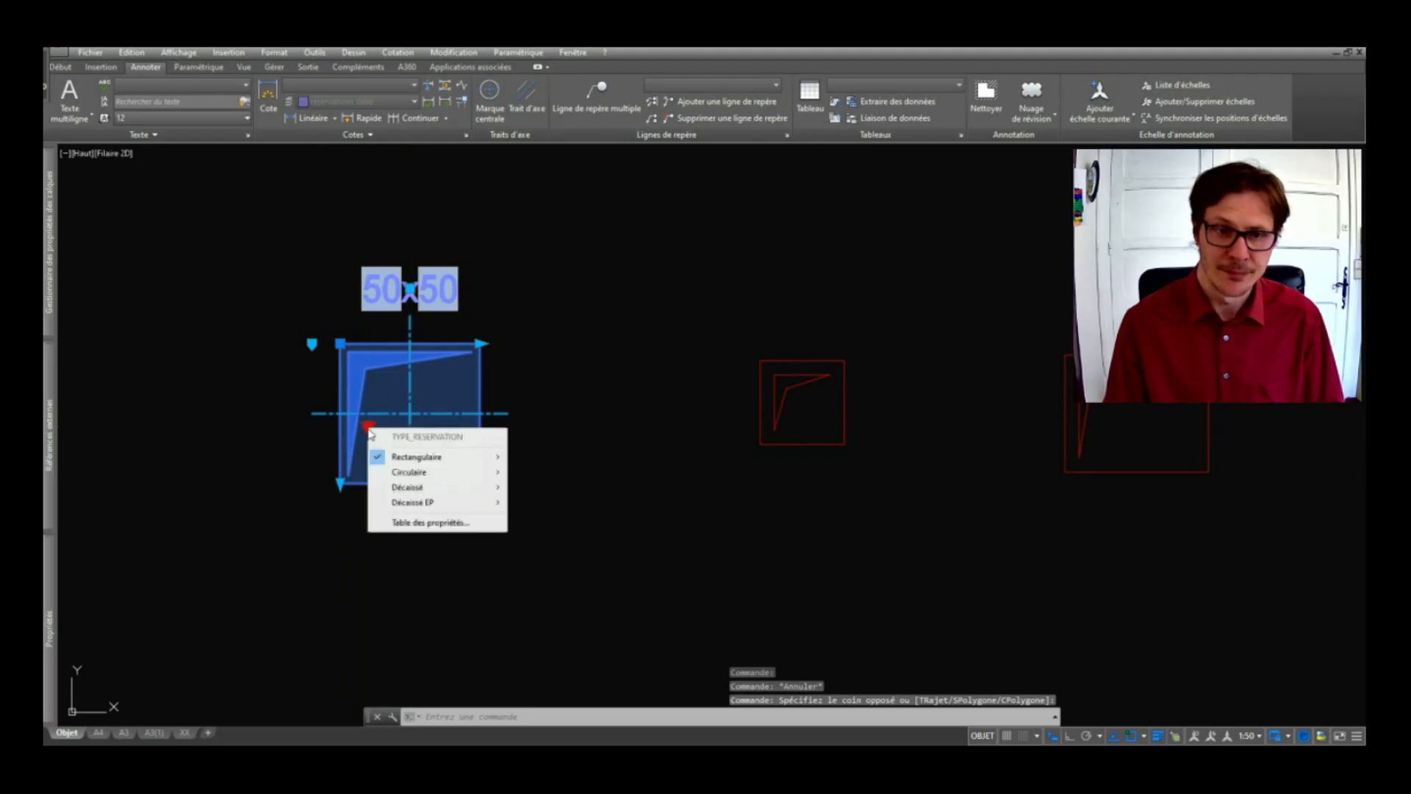
click(479, 343)
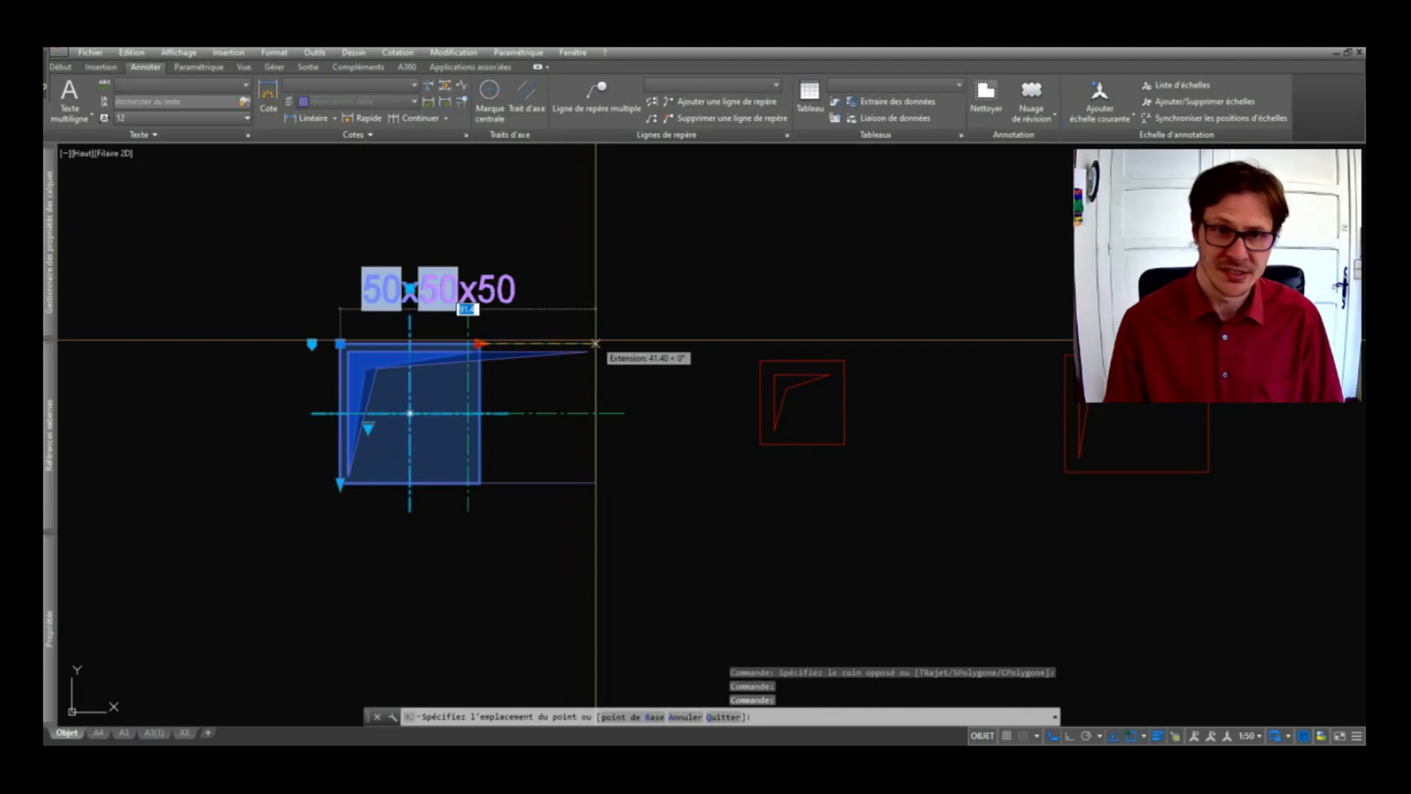
key(Escape)
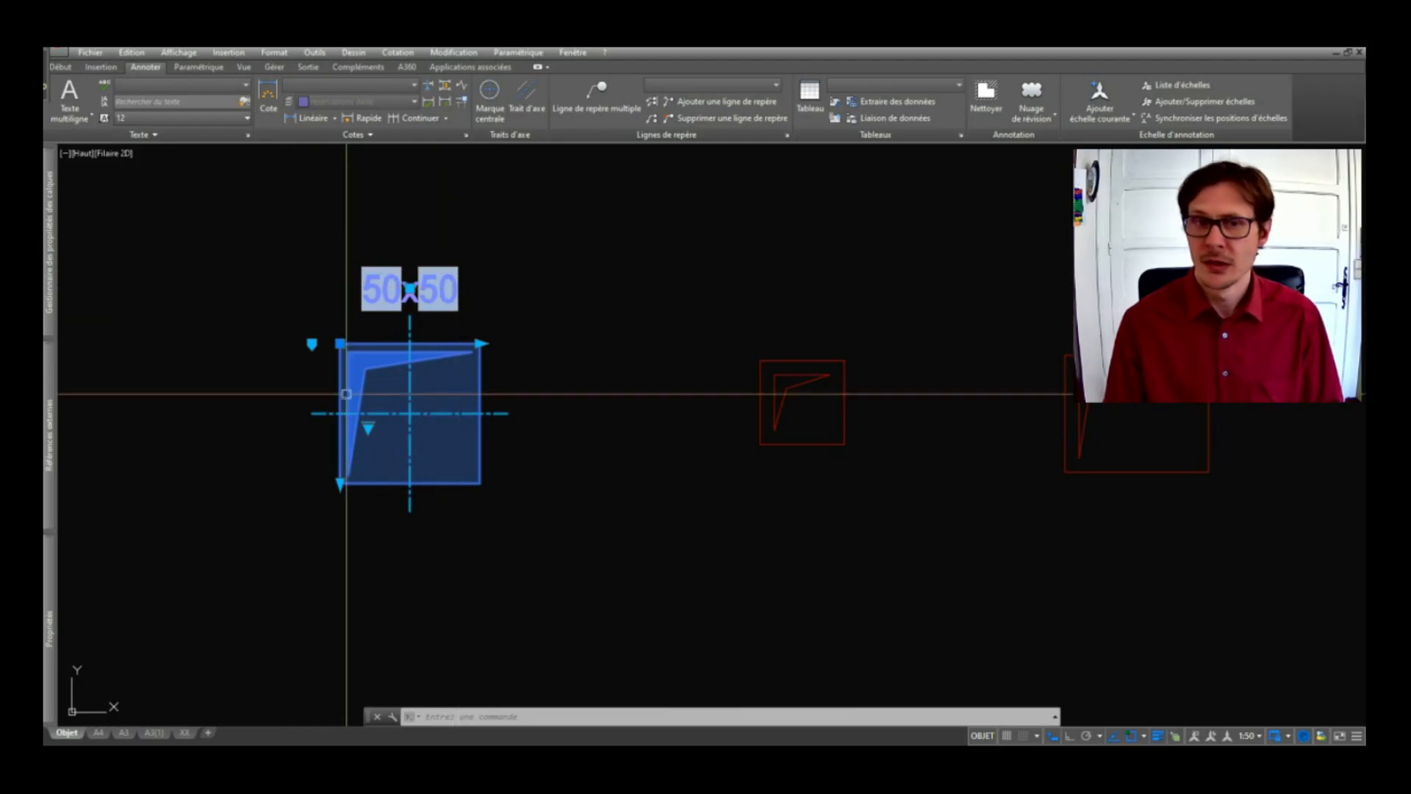
click(368, 428)
mouse_move(450, 481)
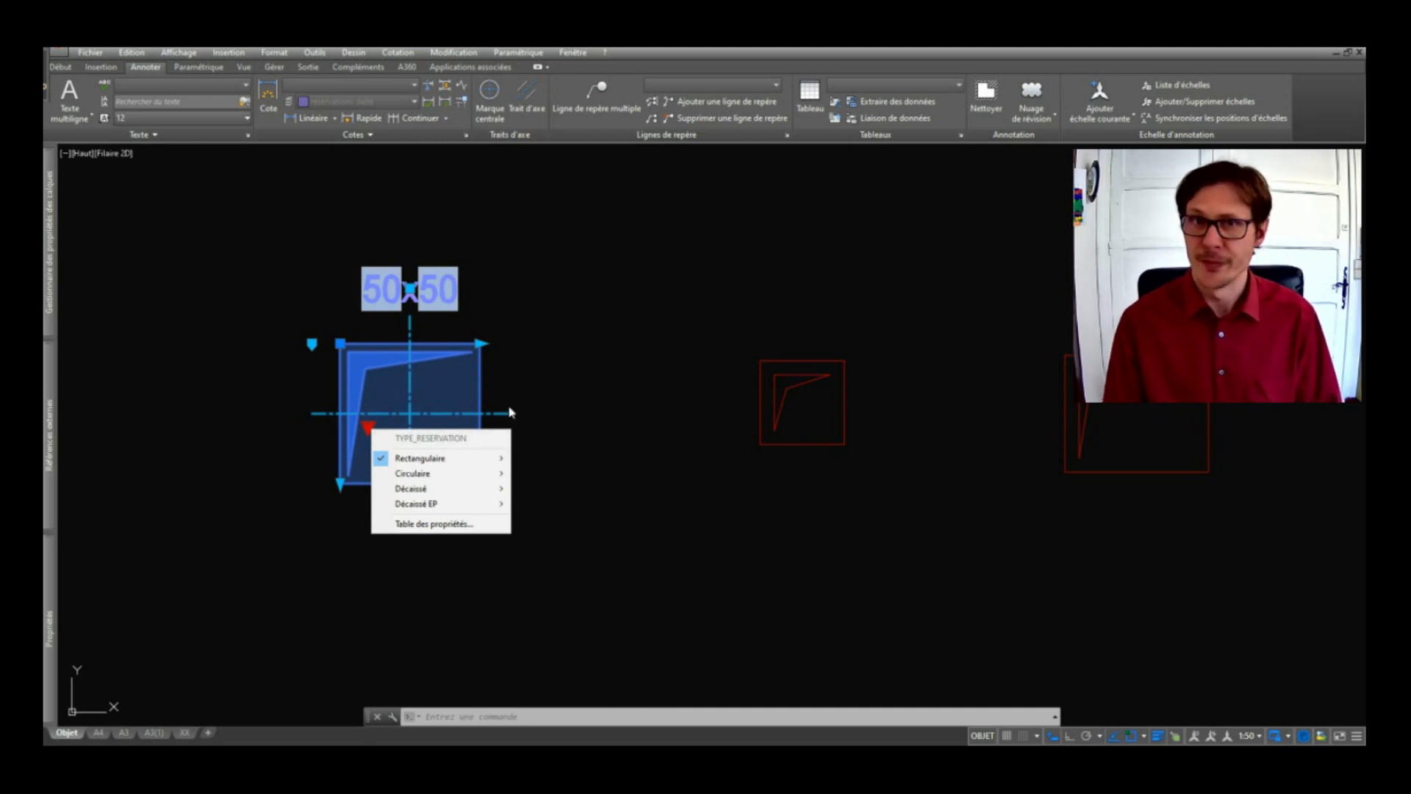
key(Escape)
key(Escape)
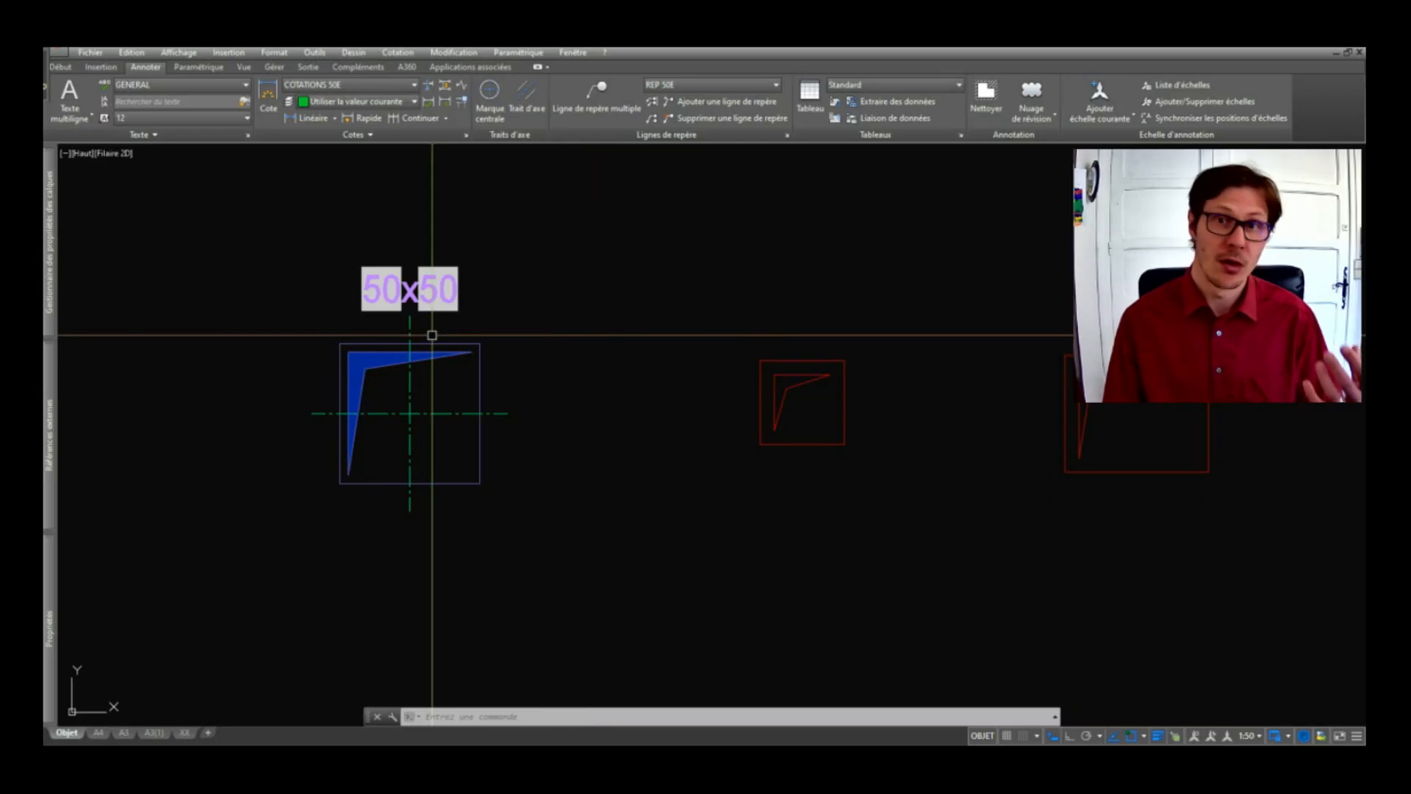
mouse_move(433, 341)
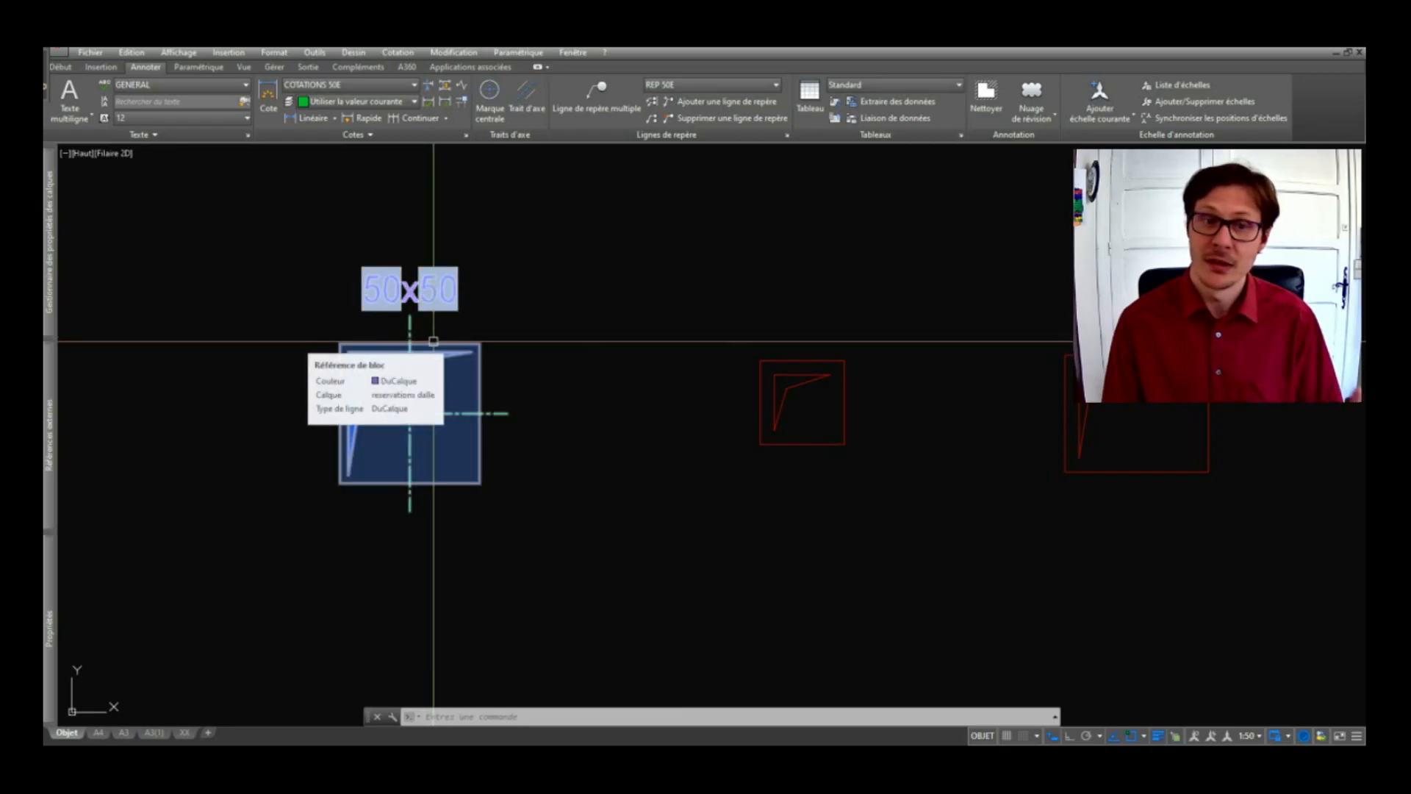